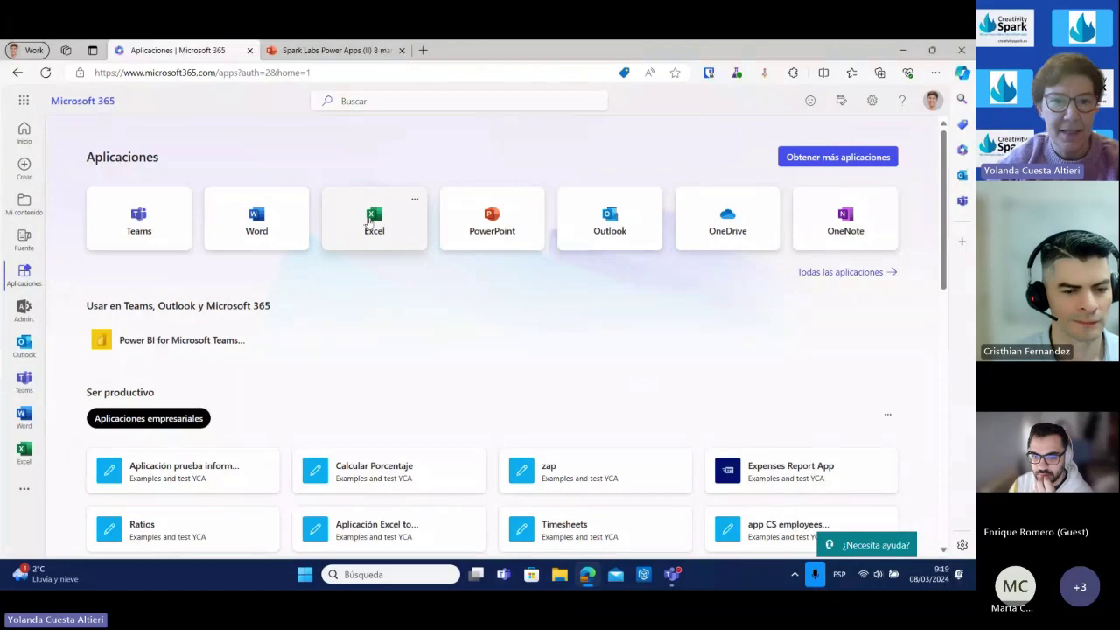
# Create a blank Excel workbook and enter the headers "Fecha" in A1 and "Nombre y Apellidos" in B1.
pyautogui.click(368, 221)
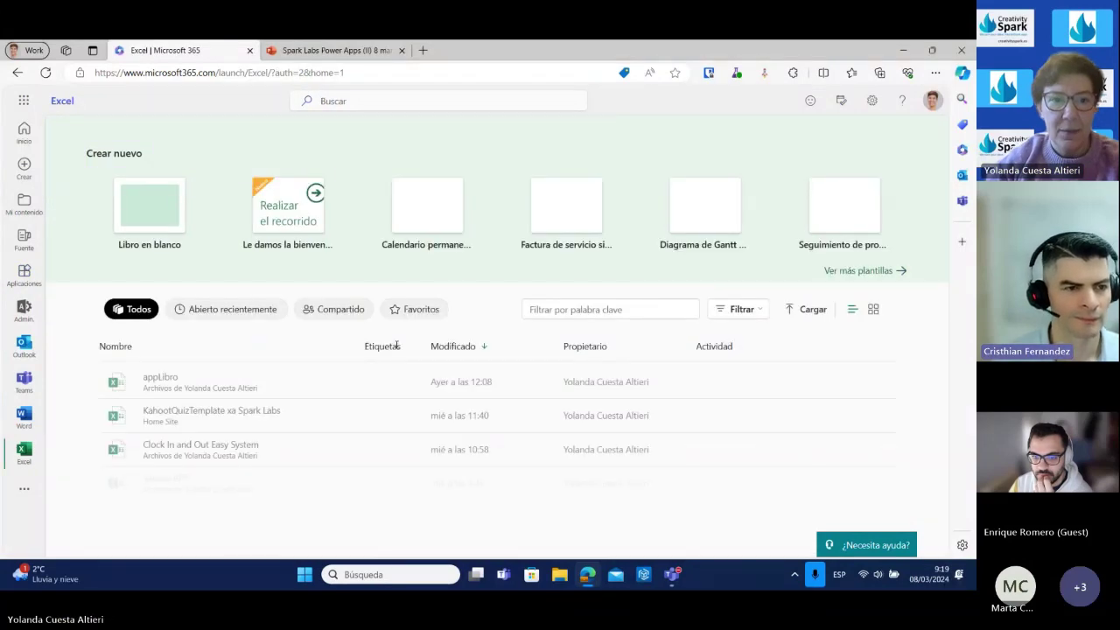
pyautogui.click(160, 217)
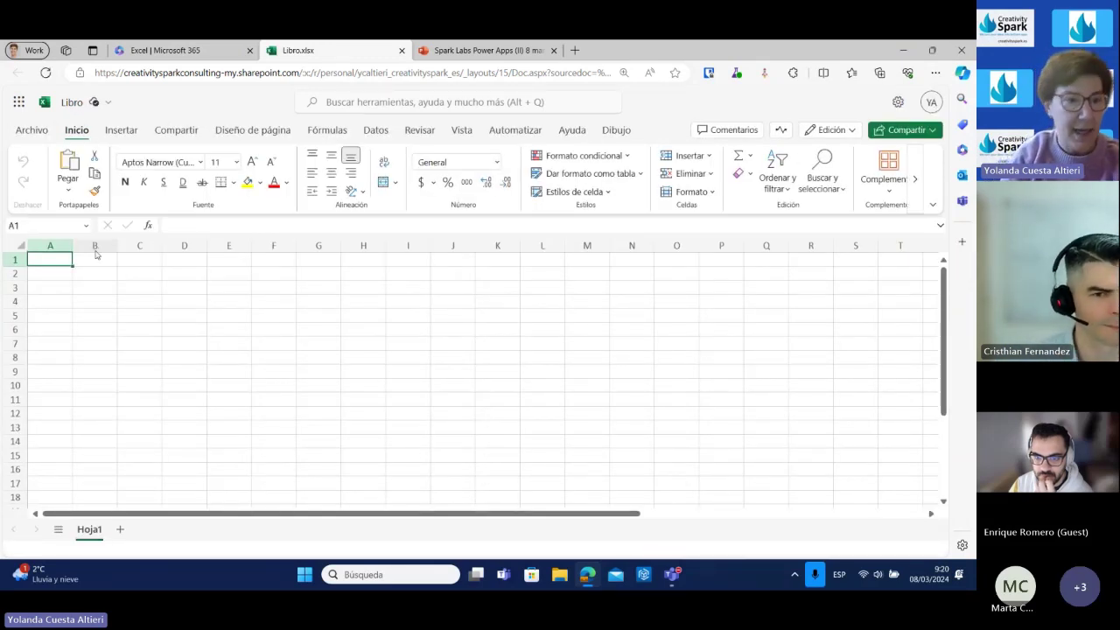
pyautogui.write('Fecha')
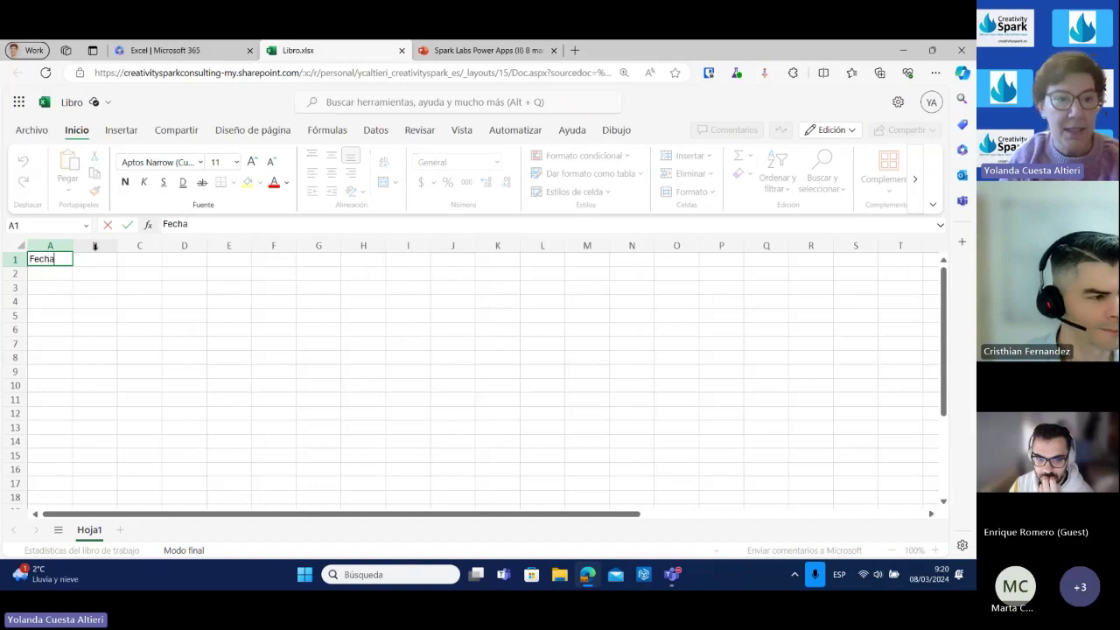
pyautogui.press('Tab')
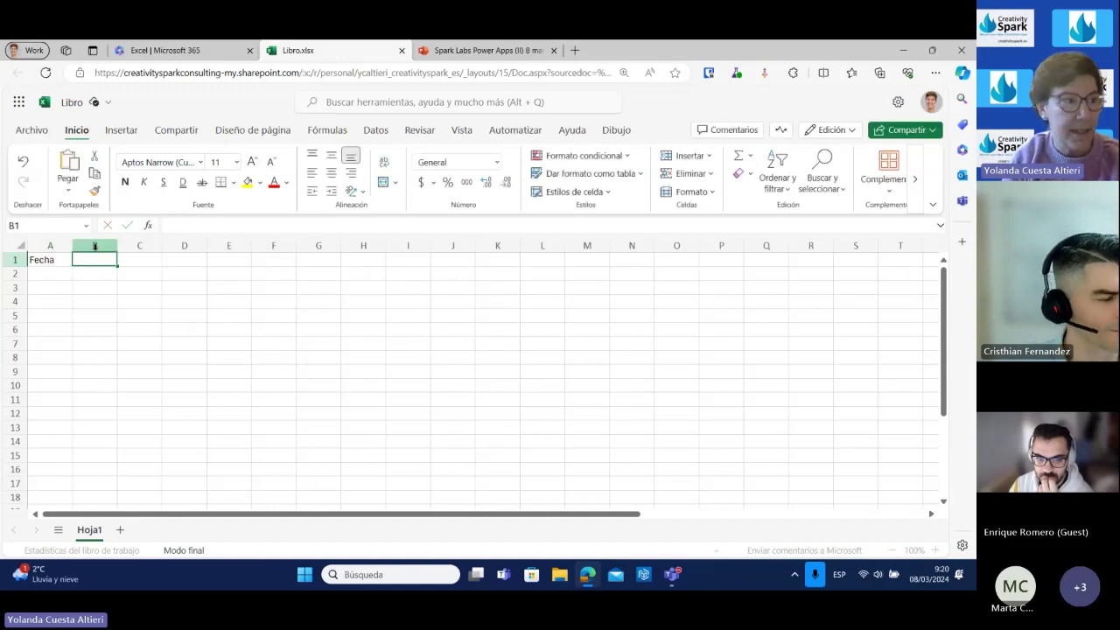
pyautogui.write('Nom')
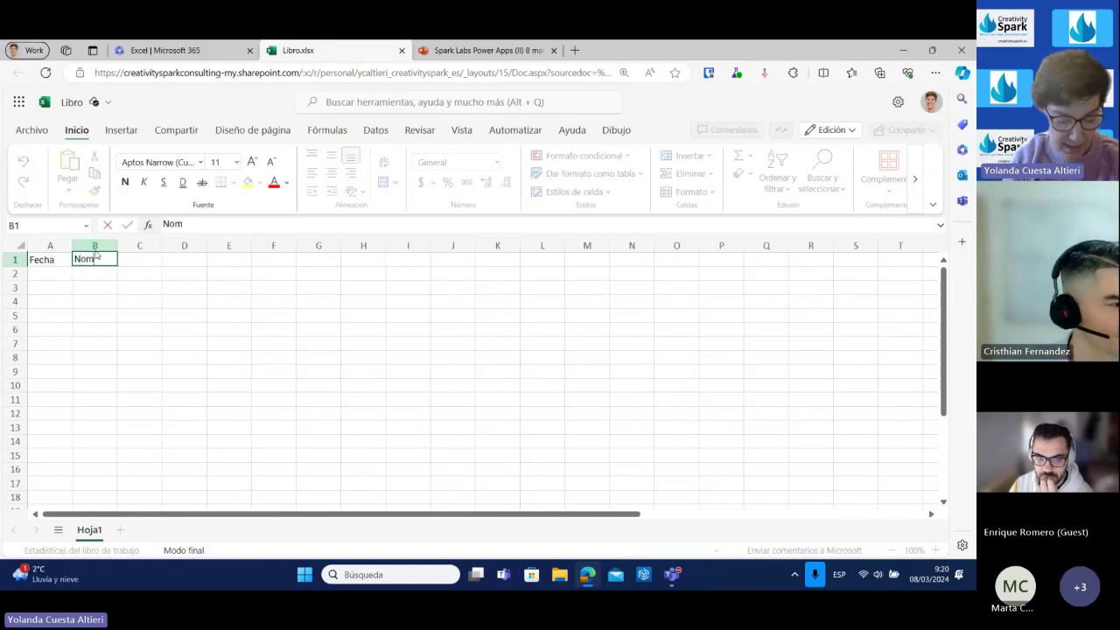
pyautogui.write('bre y')
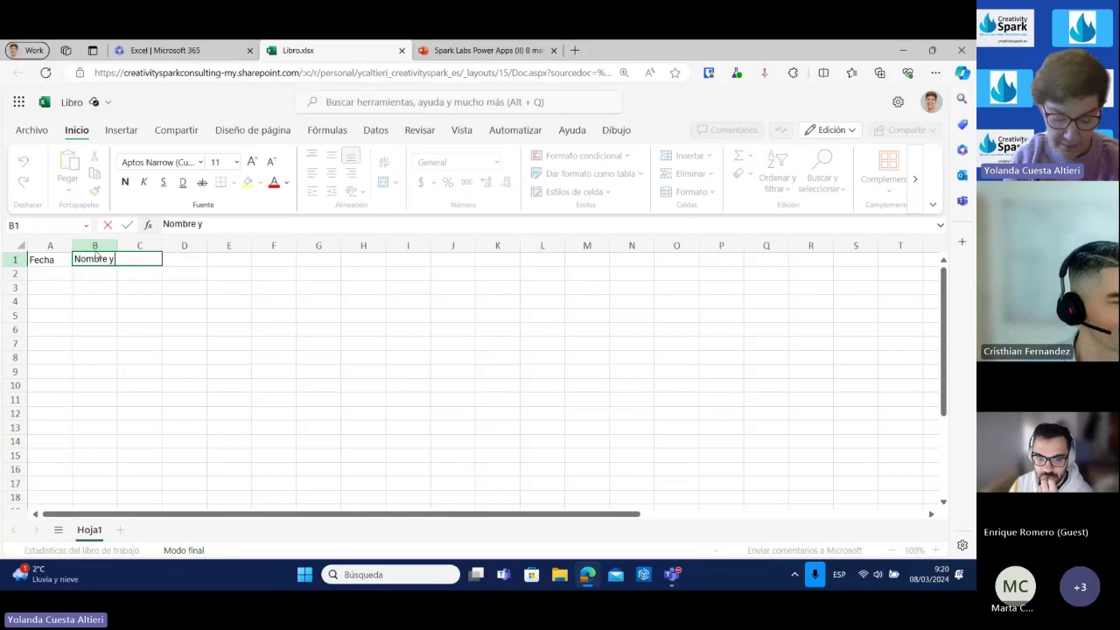
pyautogui.write(' Apellidos')
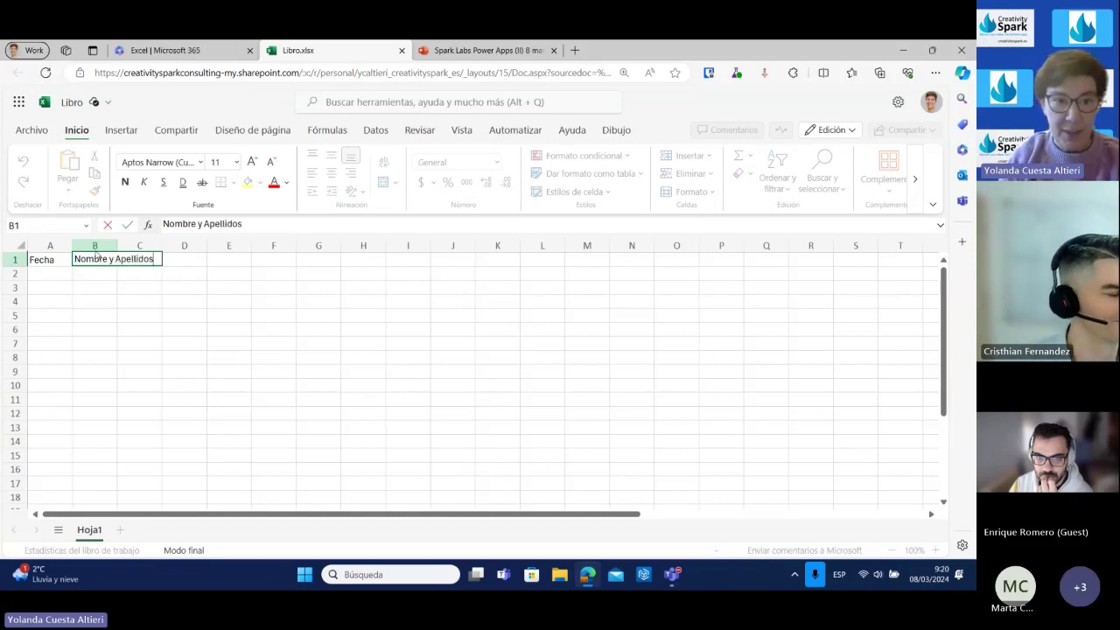
pyautogui.press('Tab')
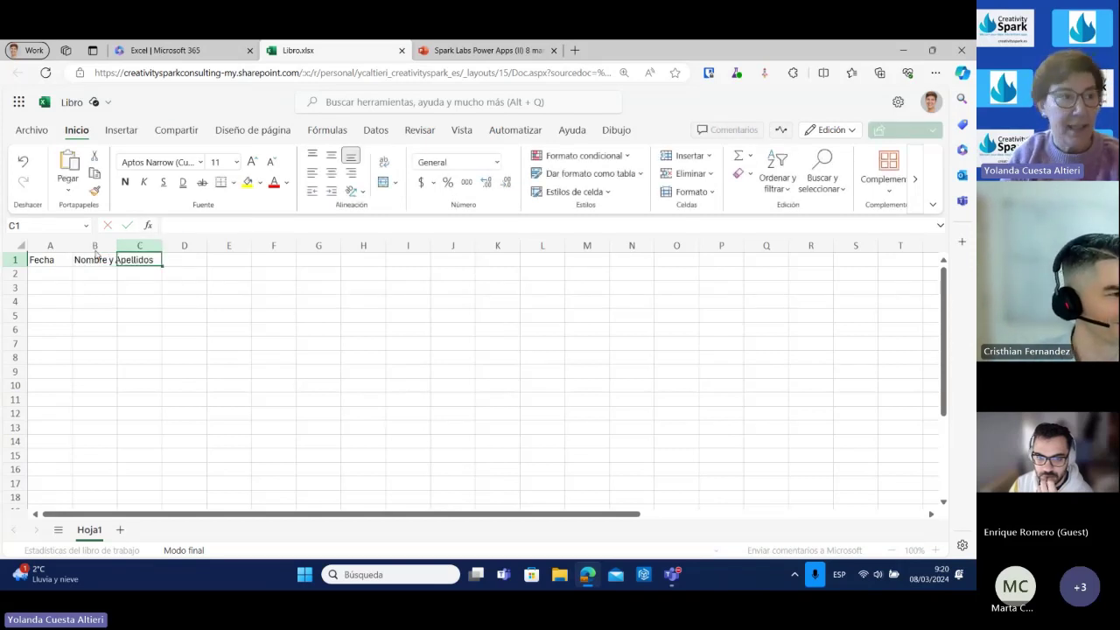
# Enter the headers "Empresa Clientet", "Tipo de gasto", "Importe" and "Notas" in cells C1 to F1.
pyautogui.write('Emp')
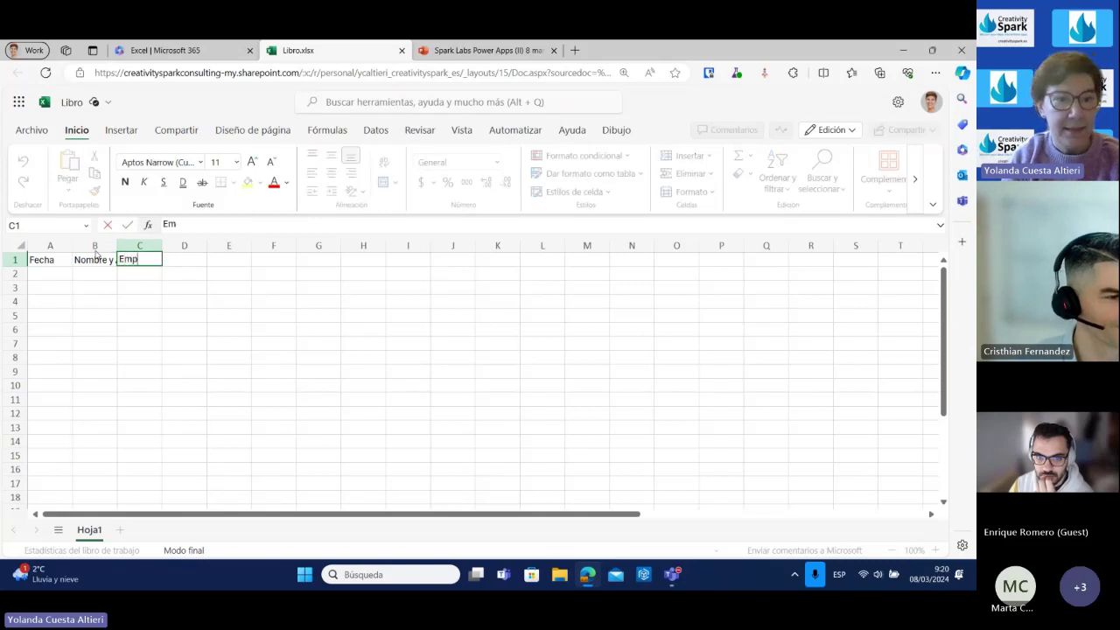
pyautogui.write('resa Cl')
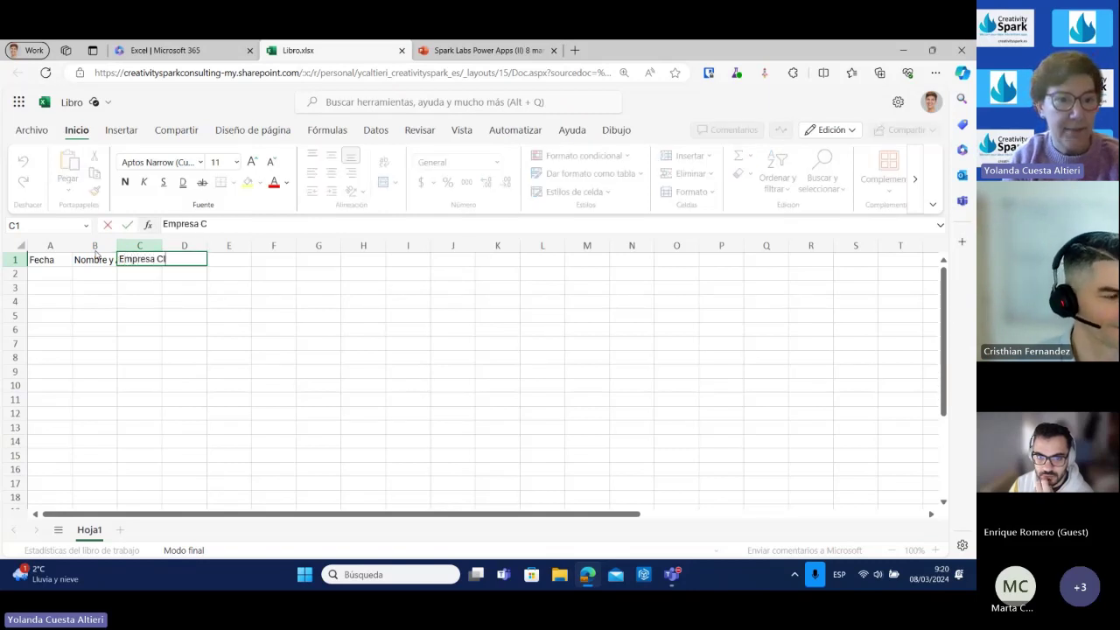
pyautogui.write('ientet')
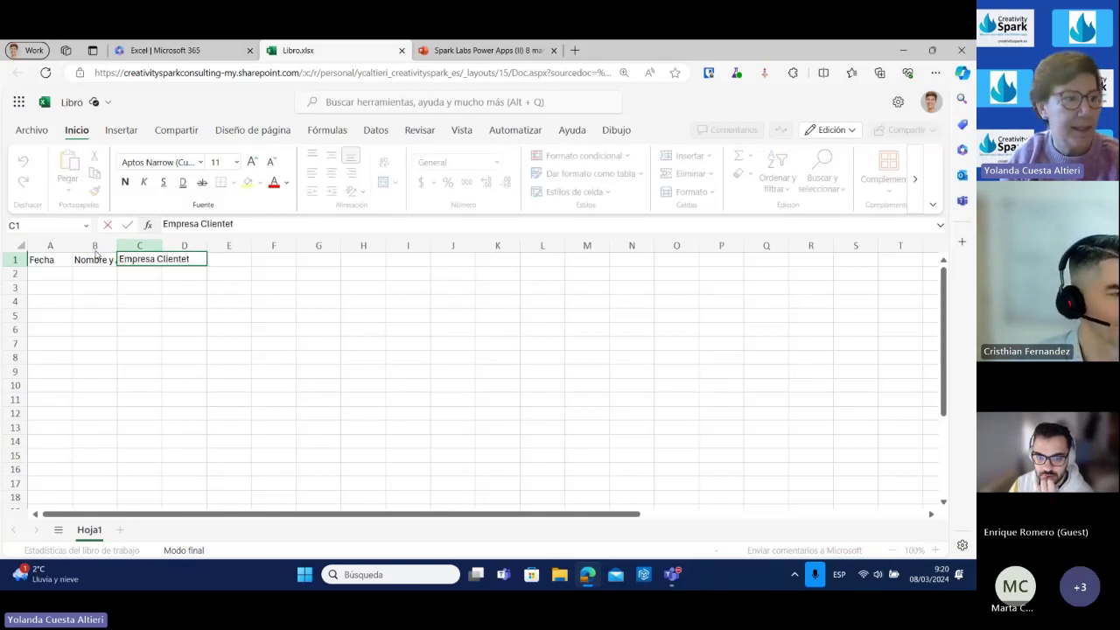
pyautogui.press('Tab')
pyautogui.write('T')
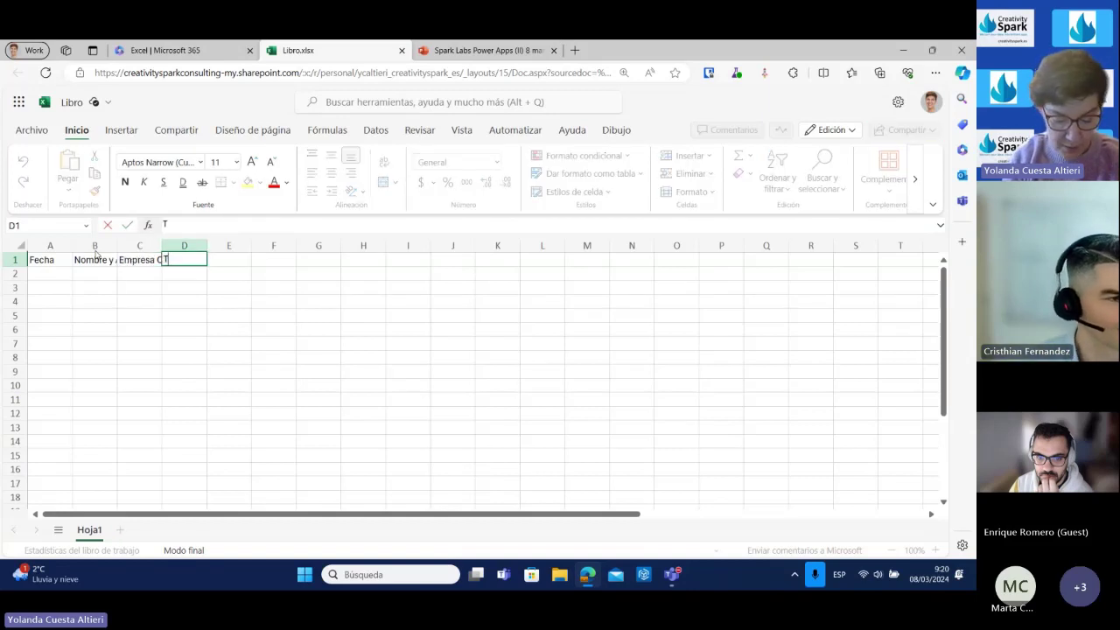
pyautogui.write('ipo de gasto')
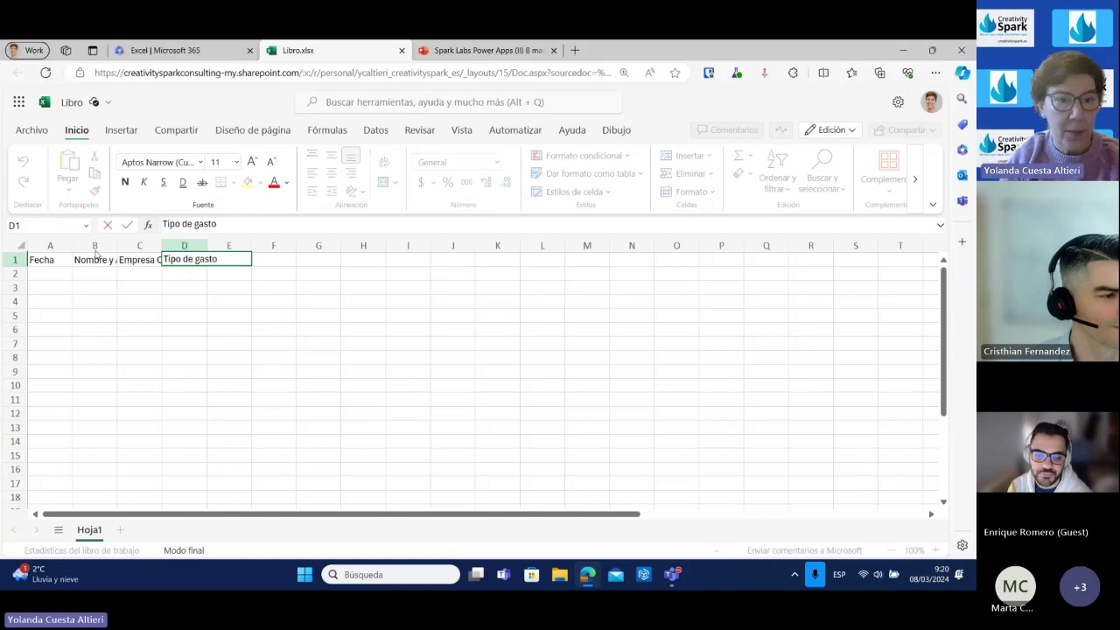
pyautogui.press('Tab')
pyautogui.write('I')
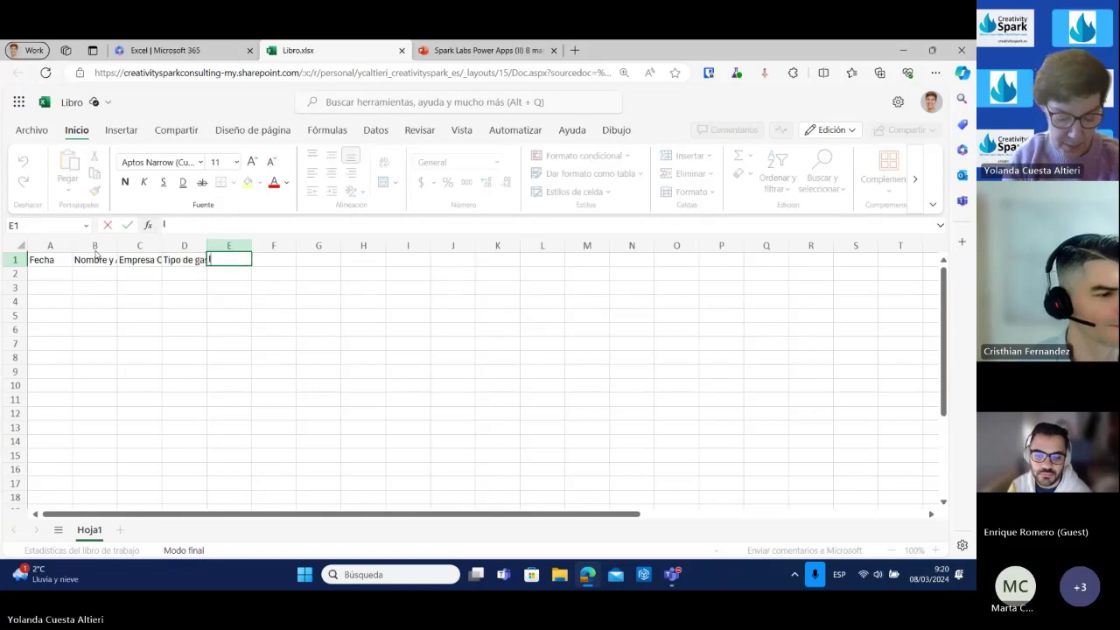
pyautogui.write('mporte')
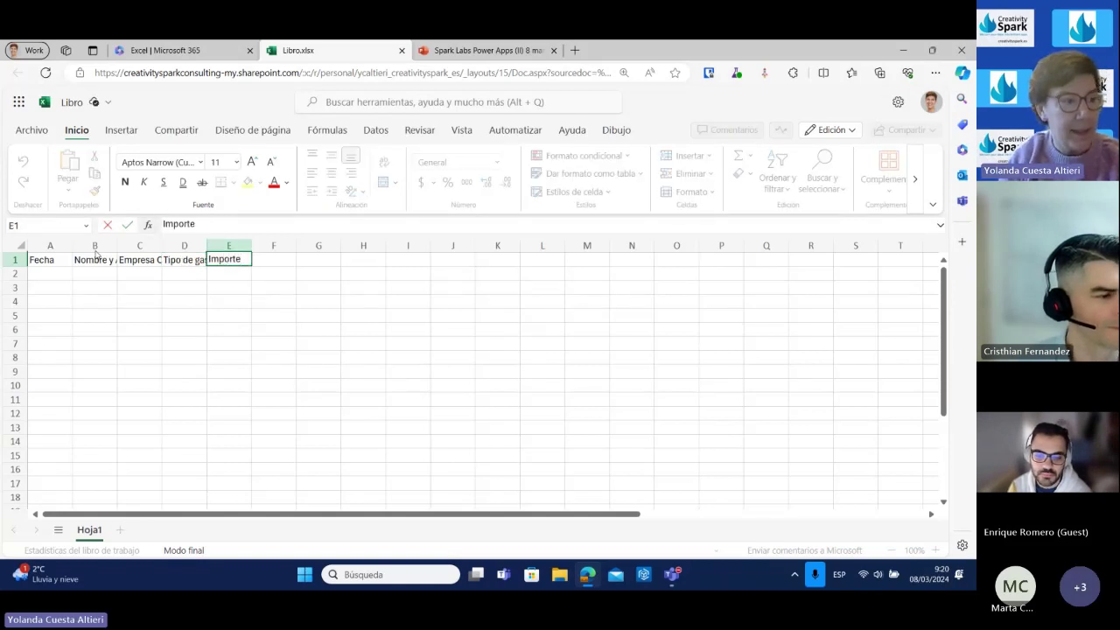
pyautogui.press('Tab')
pyautogui.write('Notas')
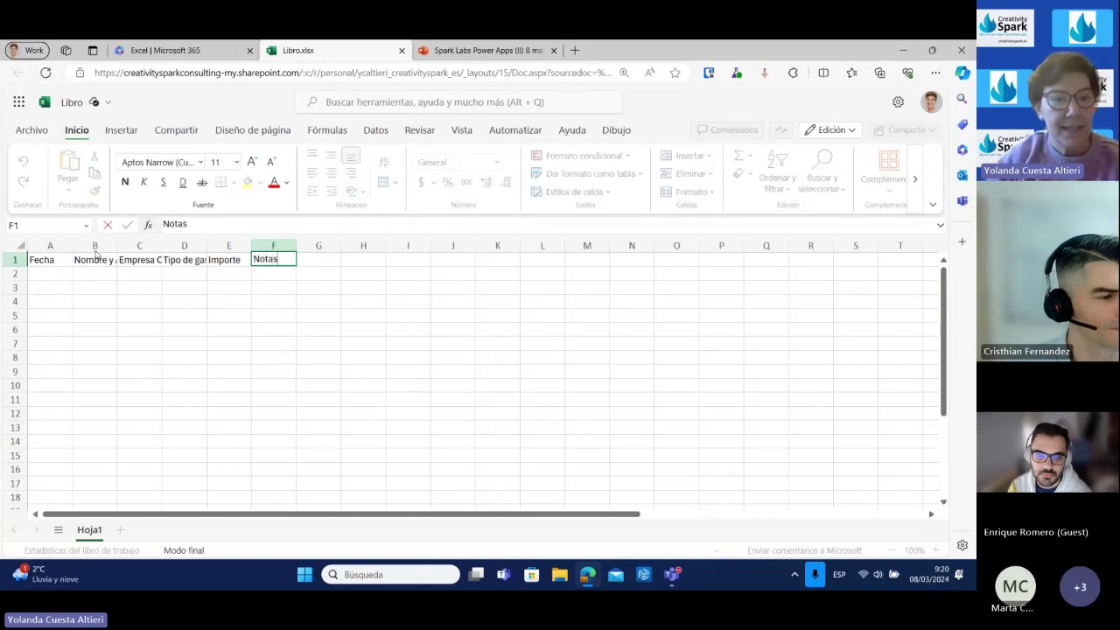
pyautogui.moveTo(122, 275); pyautogui.dragTo(122, 284)
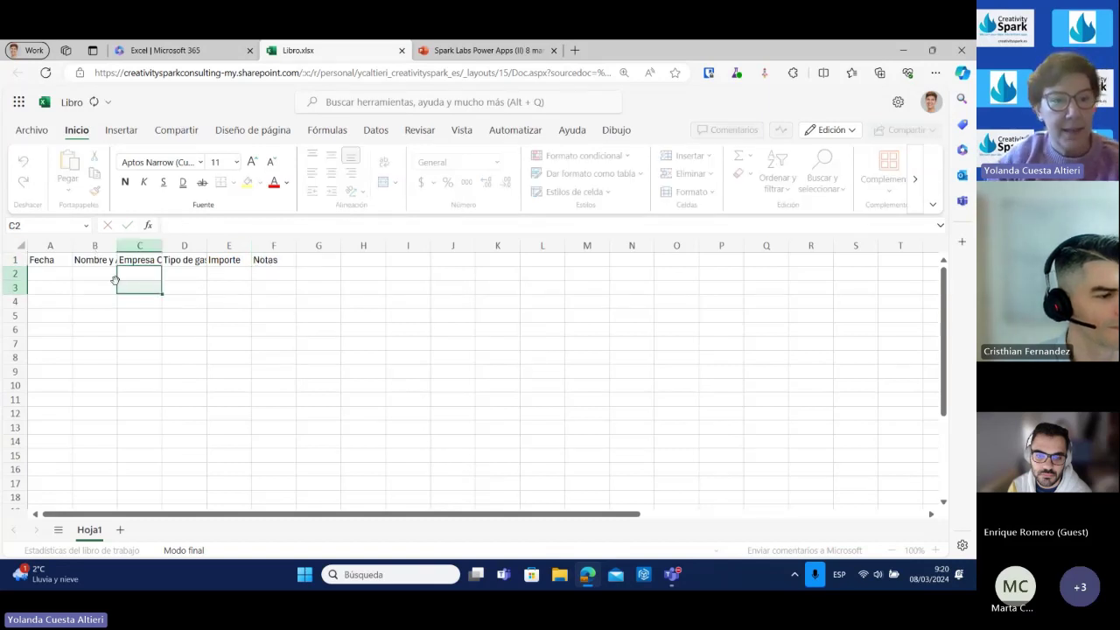
# Widen columns B, C and D so their header texts fit completely.
pyautogui.doubleClick(117, 245)
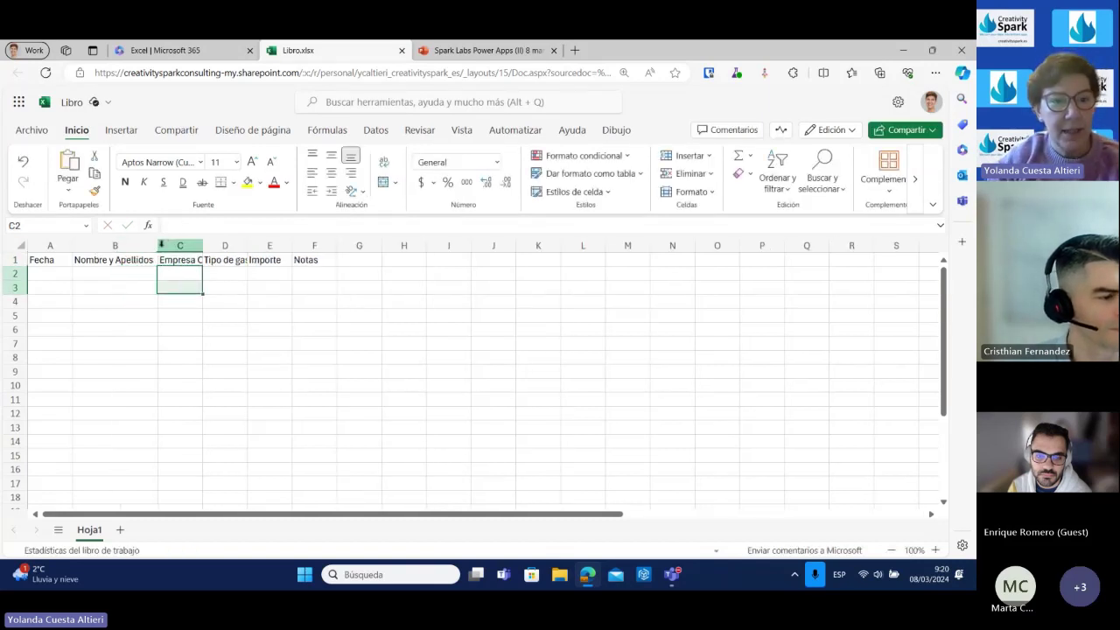
pyautogui.doubleClick(202, 245)
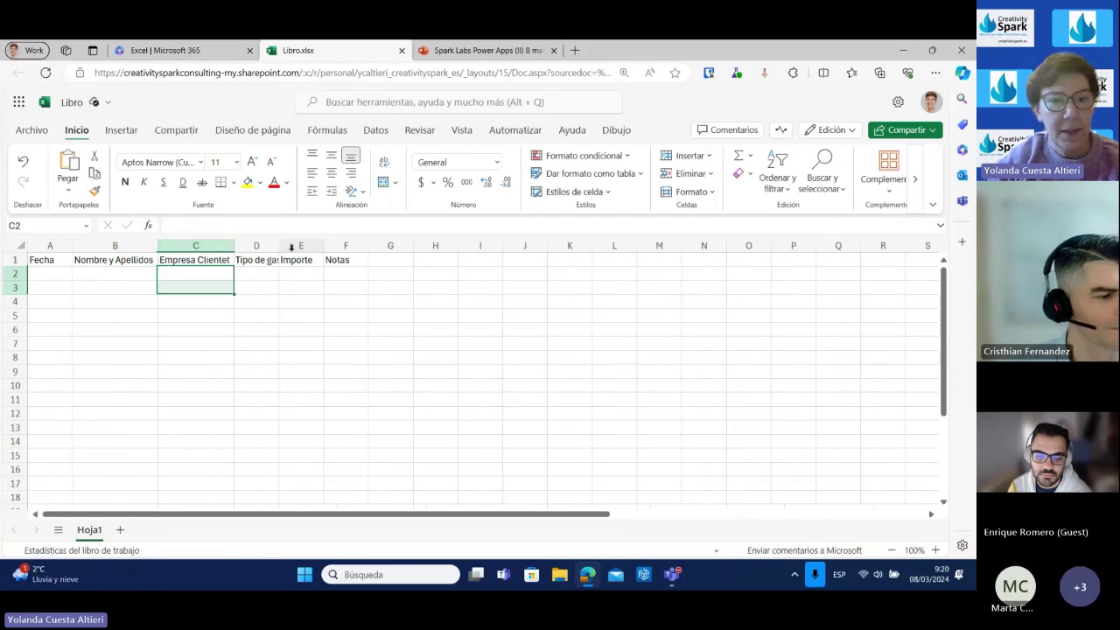
pyautogui.moveTo(280, 250); pyautogui.dragTo(301, 251)
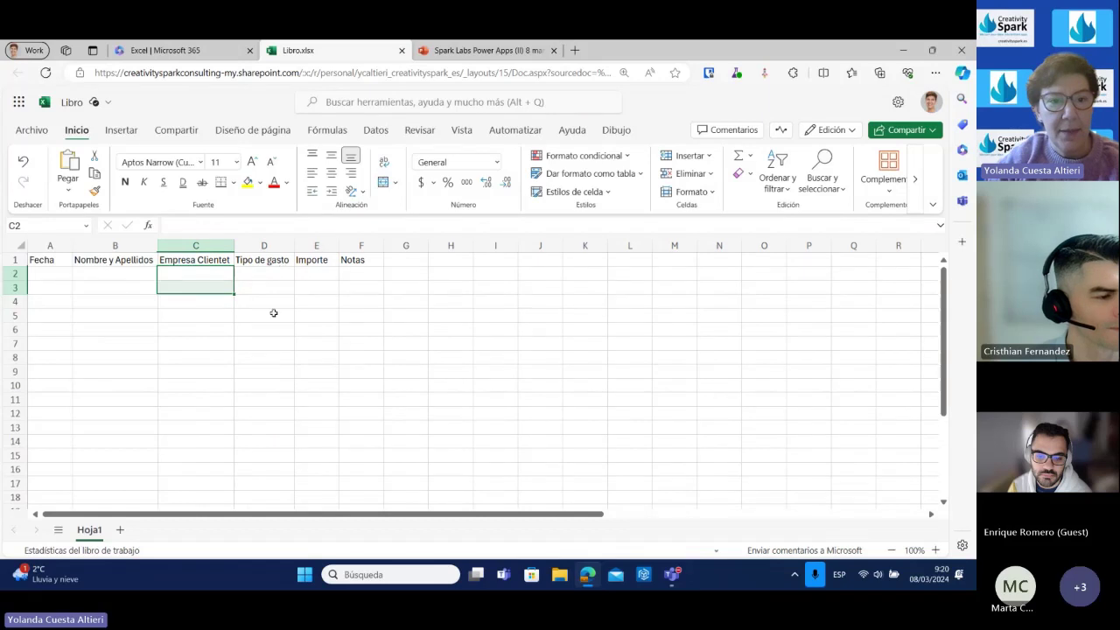
# Correct the header in C1 to "Empresa Cliente".
pyautogui.click(209, 256)
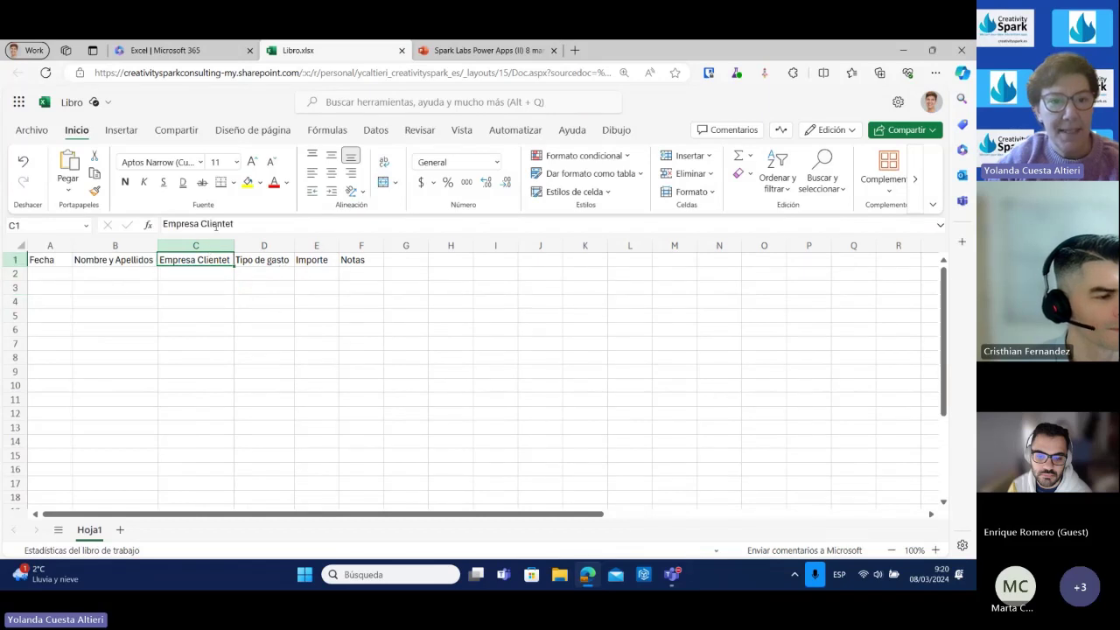
pyautogui.click(220, 224)
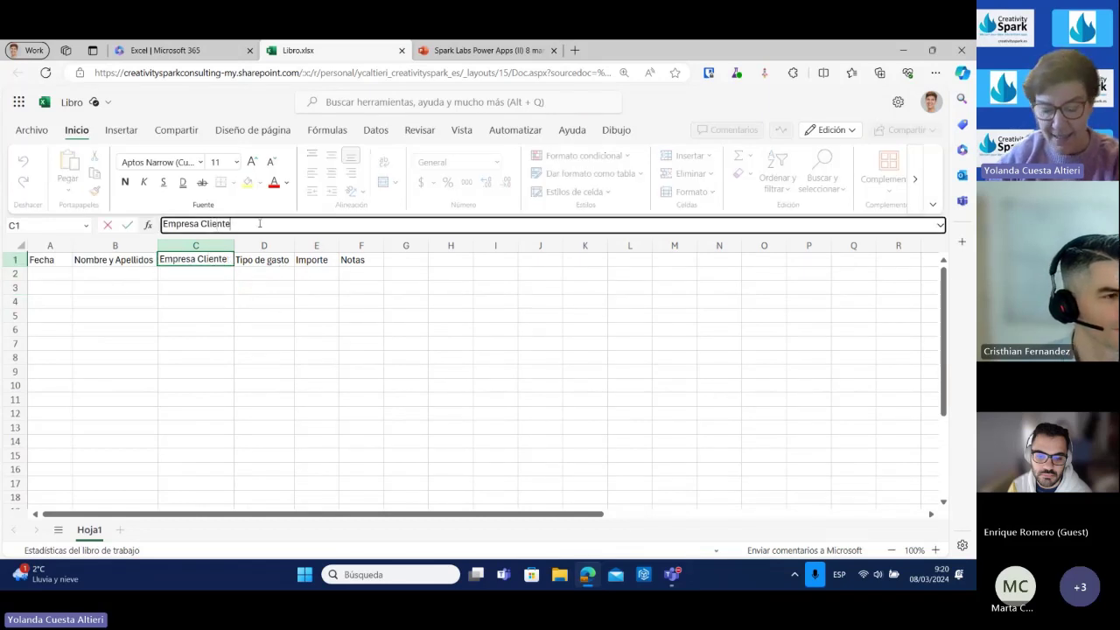
pyautogui.press('Return')
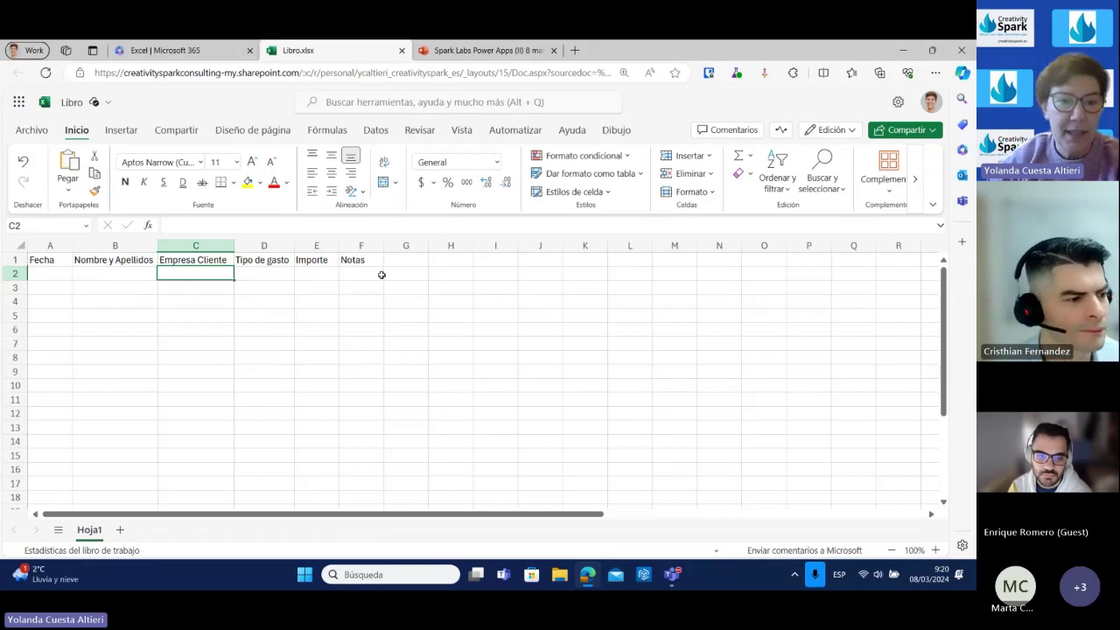
# Enter the date 2/3 in A2 and the date 3/2 in A3 under Fecha.
pyautogui.click(44, 272)
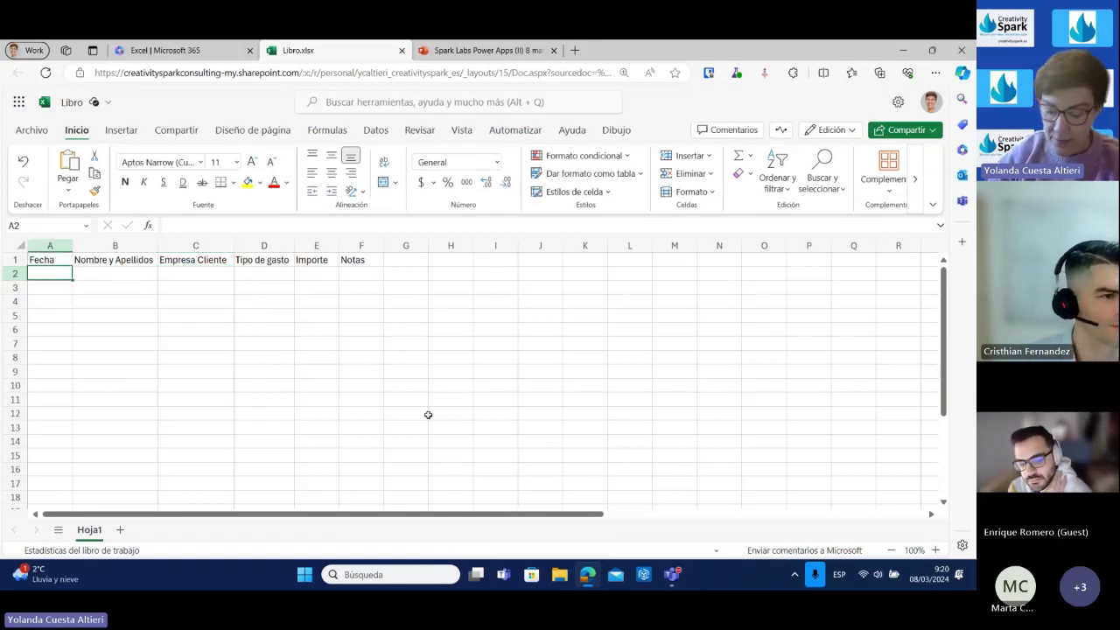
pyautogui.write('2/3')
pyautogui.press('Return')
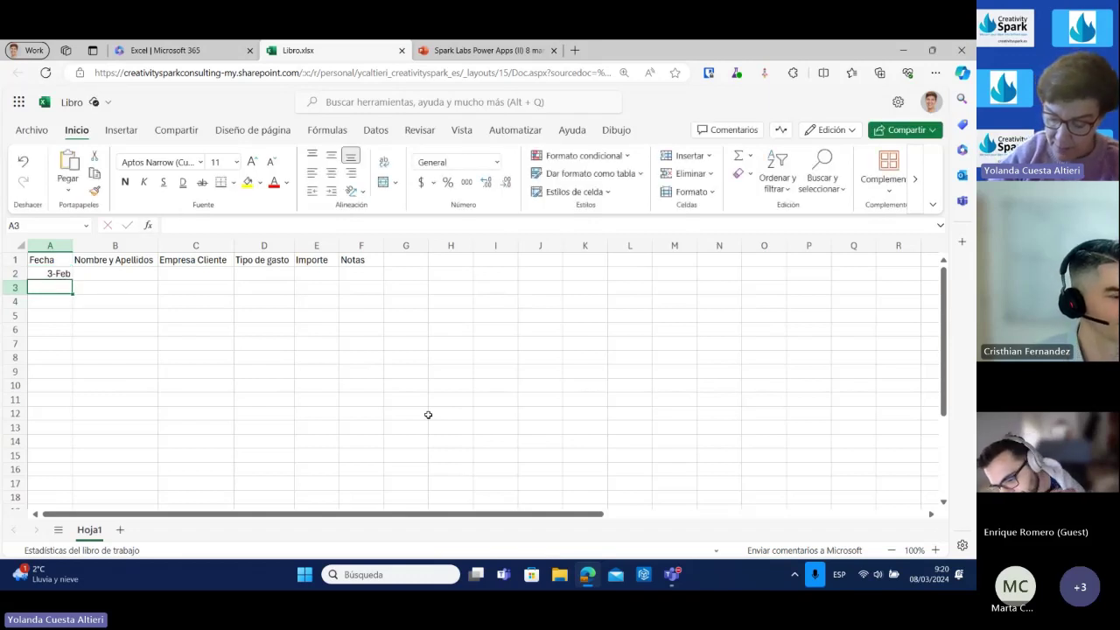
pyautogui.write('2')
pyautogui.press('BackSpace')
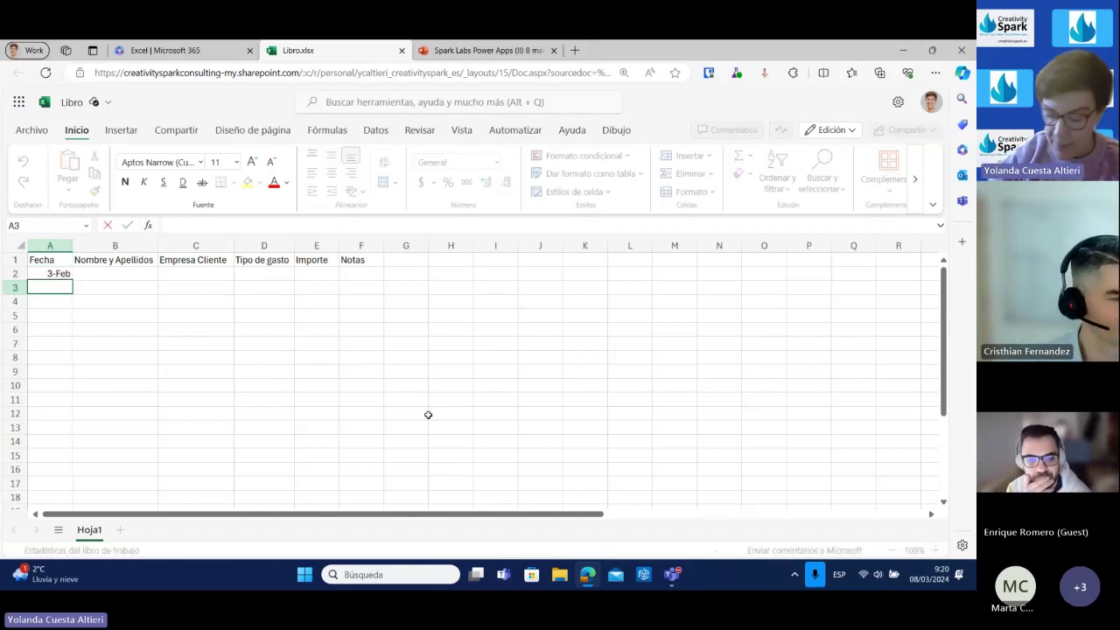
pyautogui.write('3/')
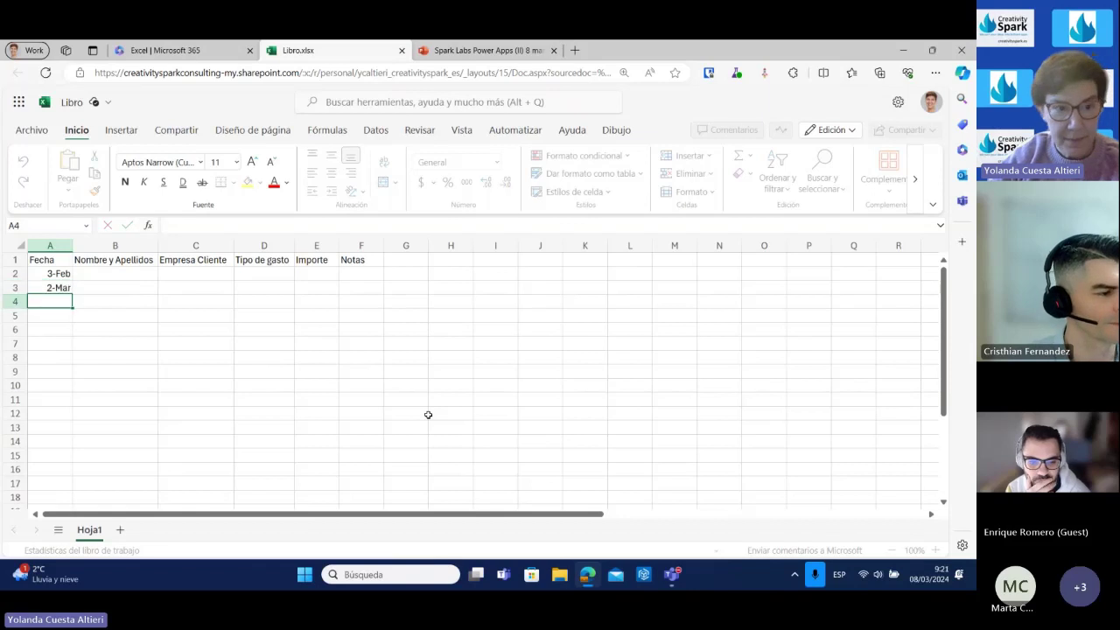
pyautogui.write('2')
pyautogui.press('Return')
# Re-enter the date 3/2 in A3 and enter 9/3 in A4 under Fecha.
pyautogui.press('Up')
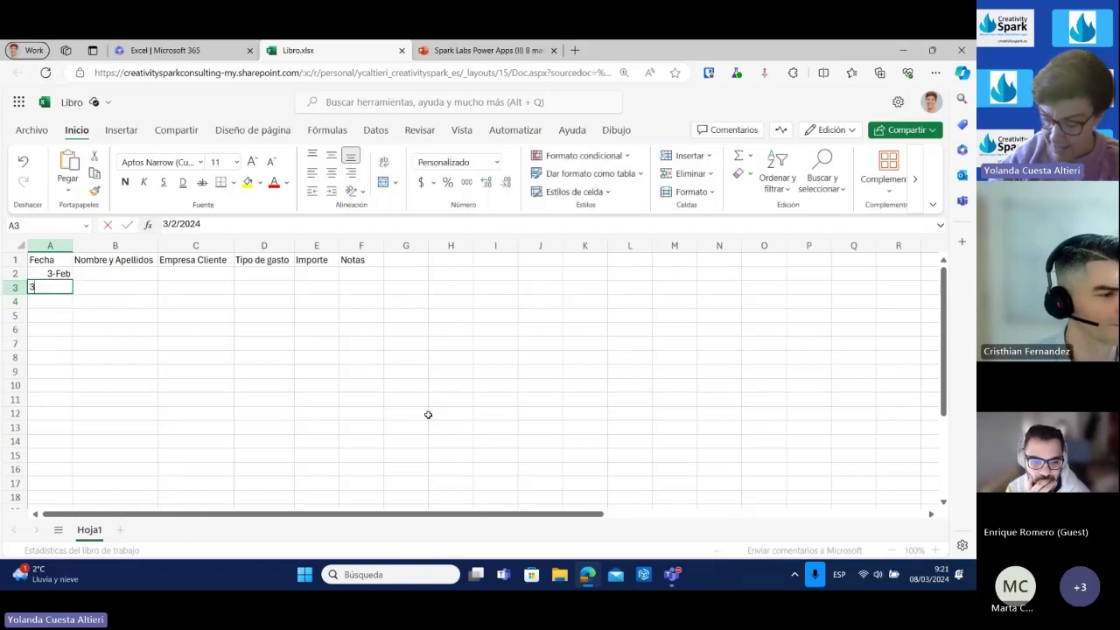
pyautogui.write('3/2')
pyautogui.press('Return')
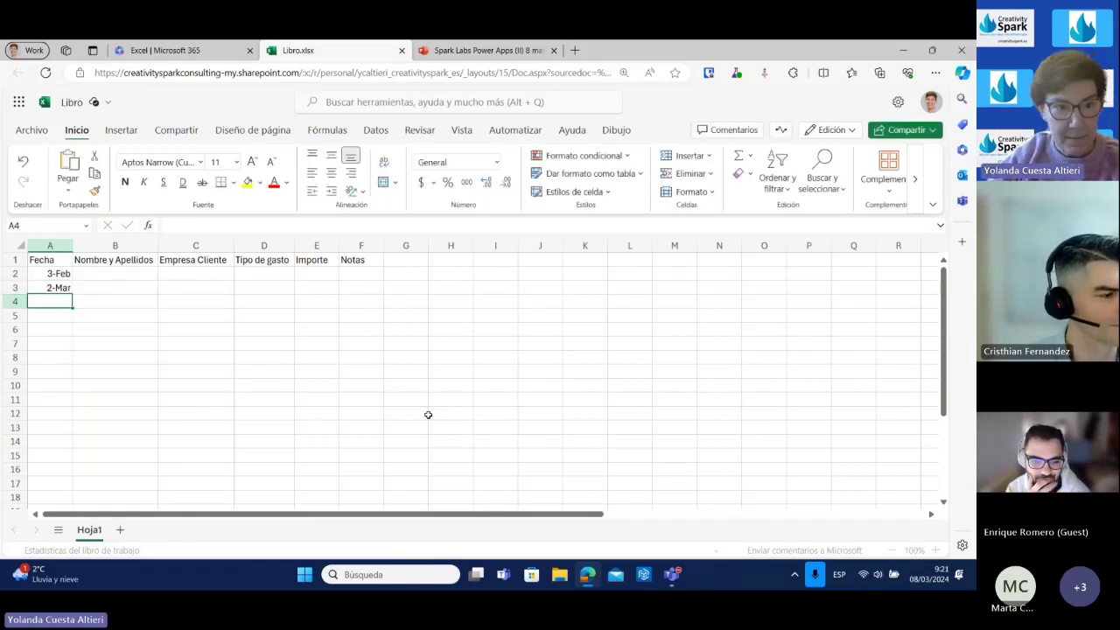
pyautogui.press('Up')
pyautogui.press('Down')
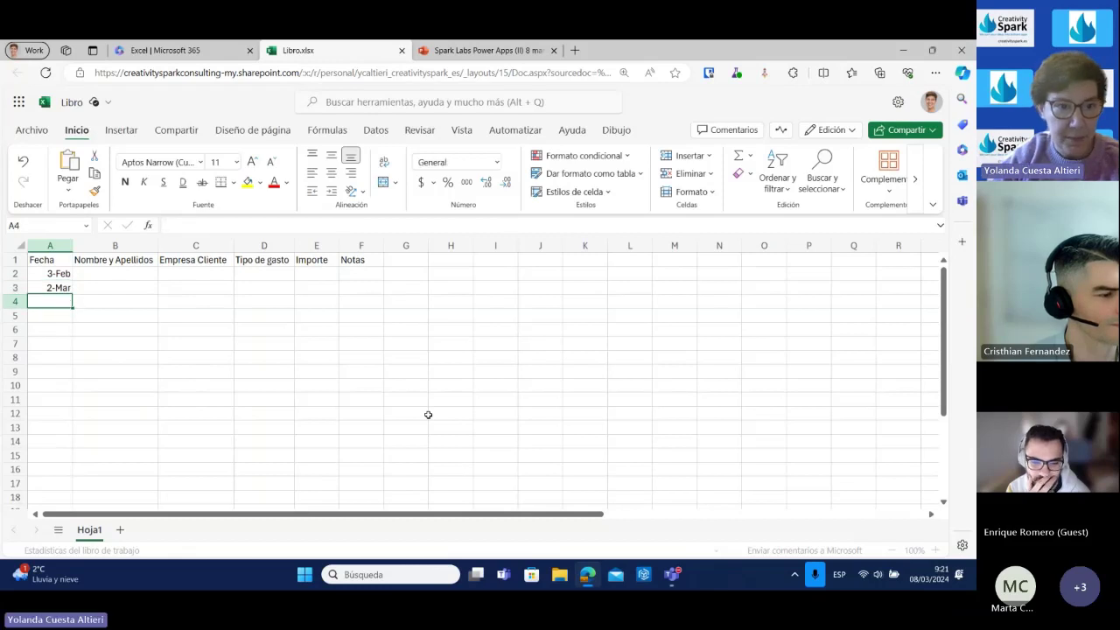
pyautogui.write('9/3')
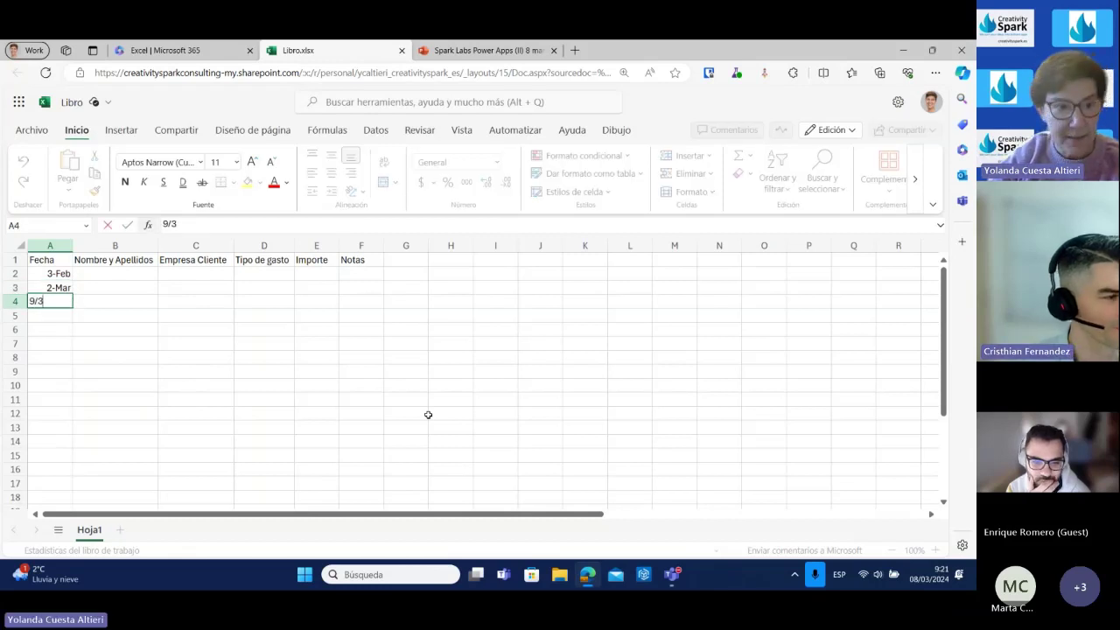
pyautogui.press('Return')
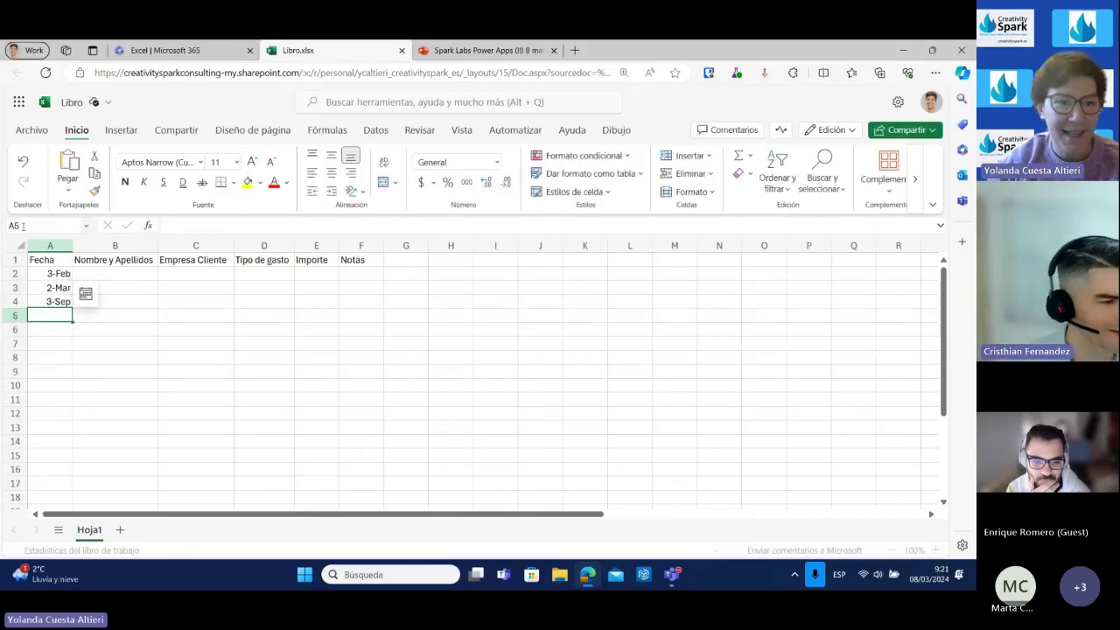
# Enter short first names in B2:B4 under Nombre y Apellidos, using the same person in B2 and B3 and a different one in B4.
pyautogui.click(97, 272)
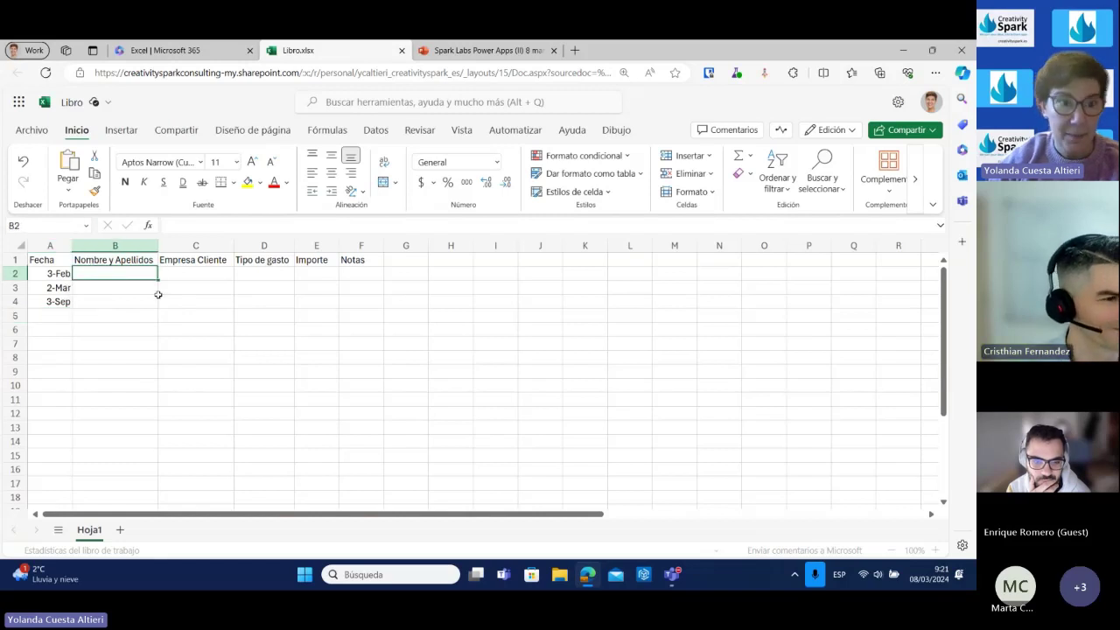
pyautogui.write('Yol')
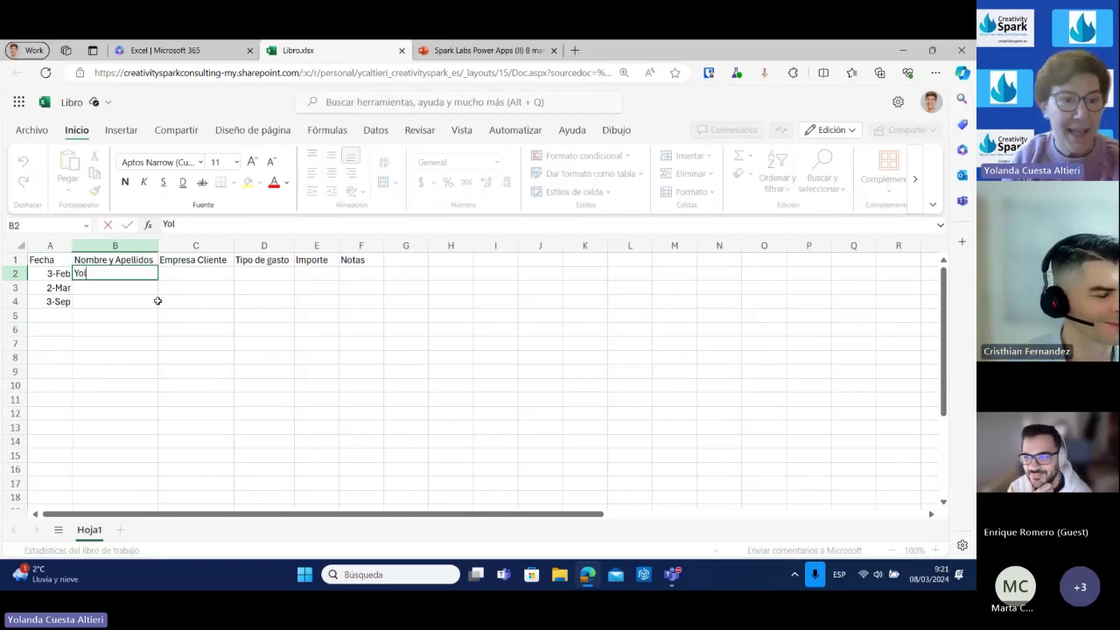
pyautogui.press('Return')
pyautogui.write('Yol')
pyautogui.press('Return')
pyautogui.write('Cris')
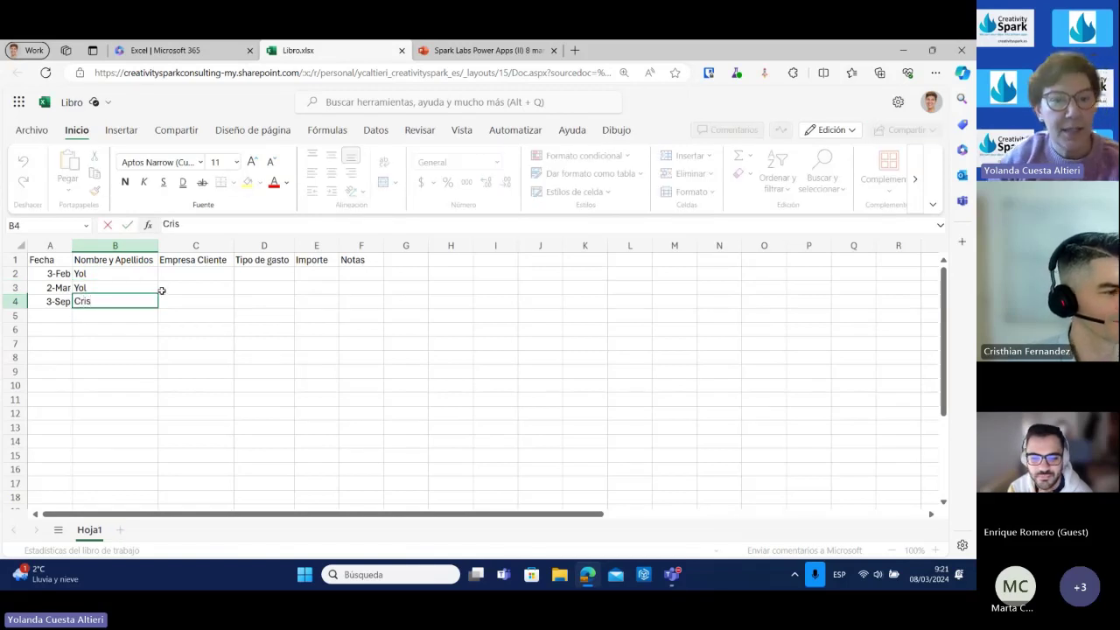
# Enter "Cliente aaa" in C2, C3 and C4 under Empresa Cliente.
pyautogui.click(206, 273)
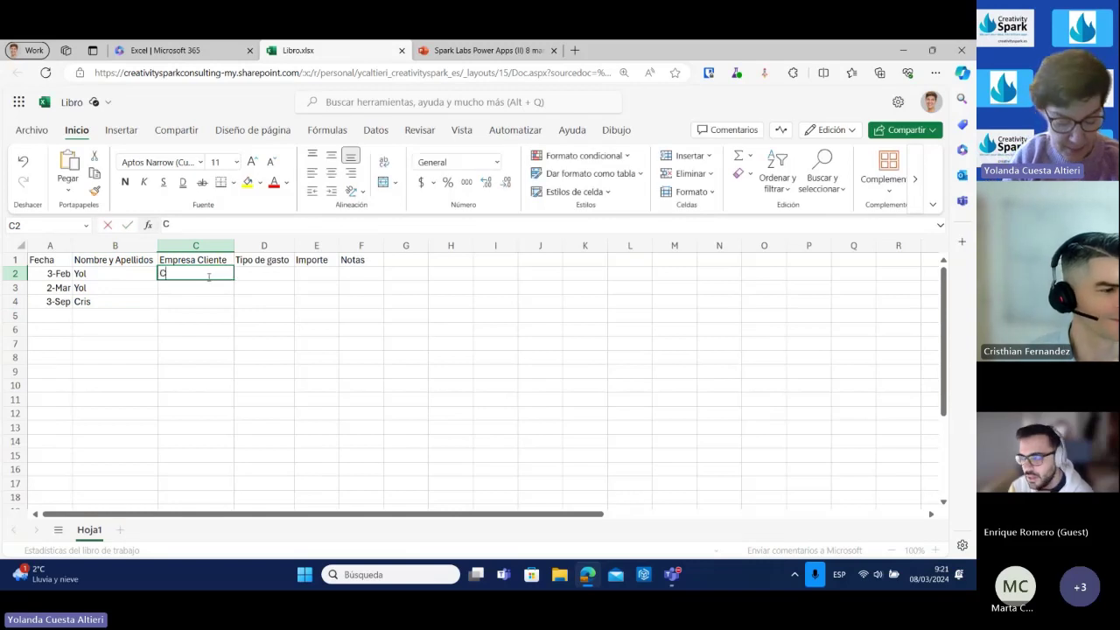
pyautogui.write('Cliente aaa')
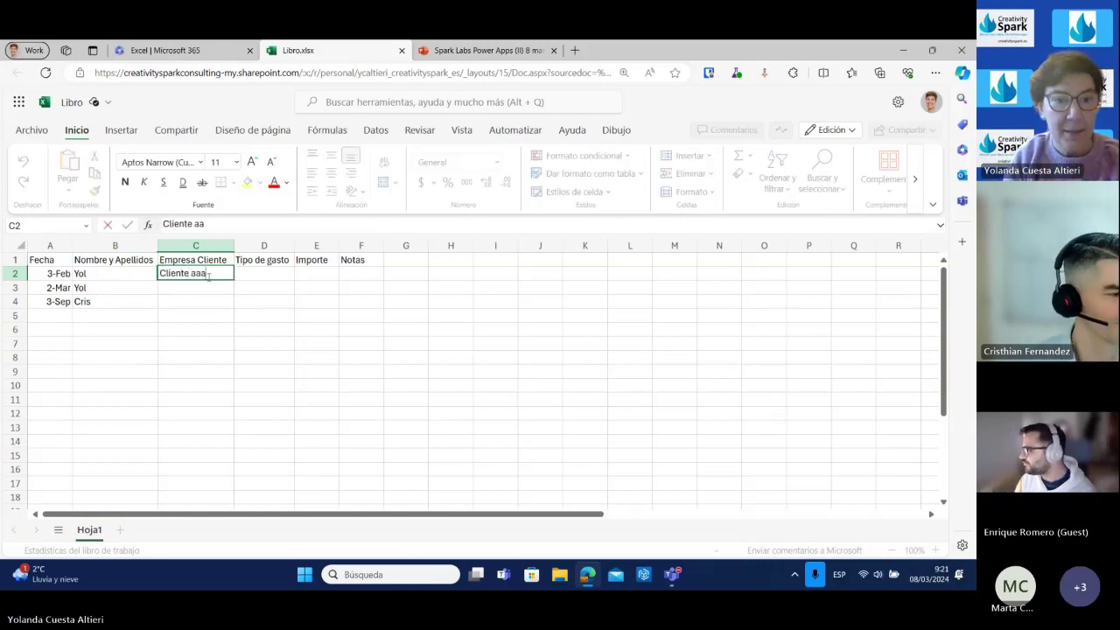
pyautogui.press('Return')
pyautogui.write('Cliente aaa')
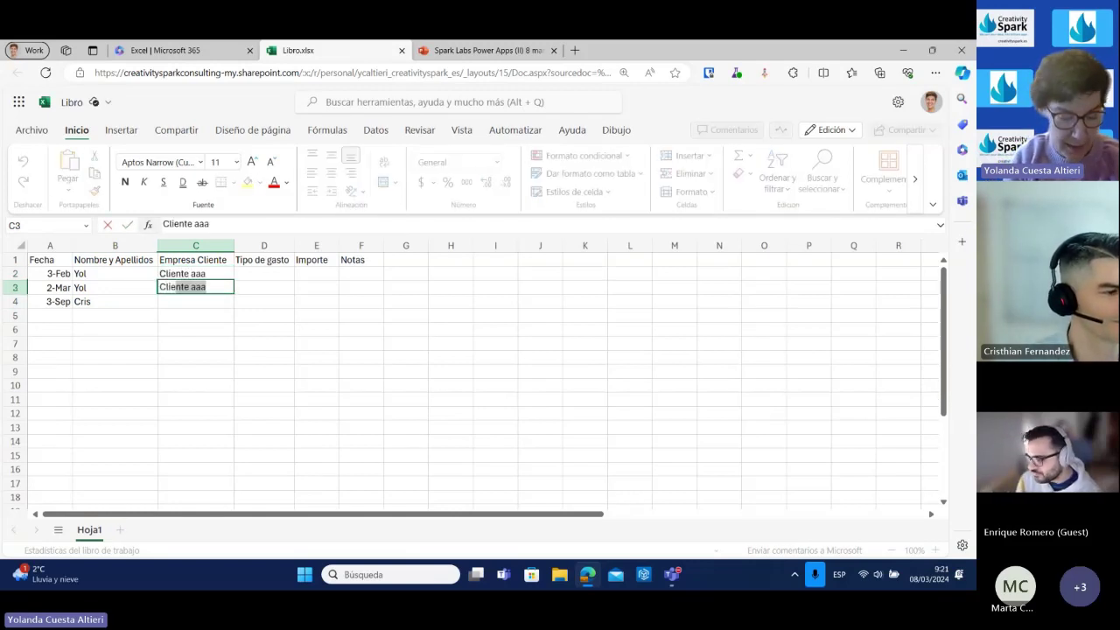
pyautogui.press('Return')
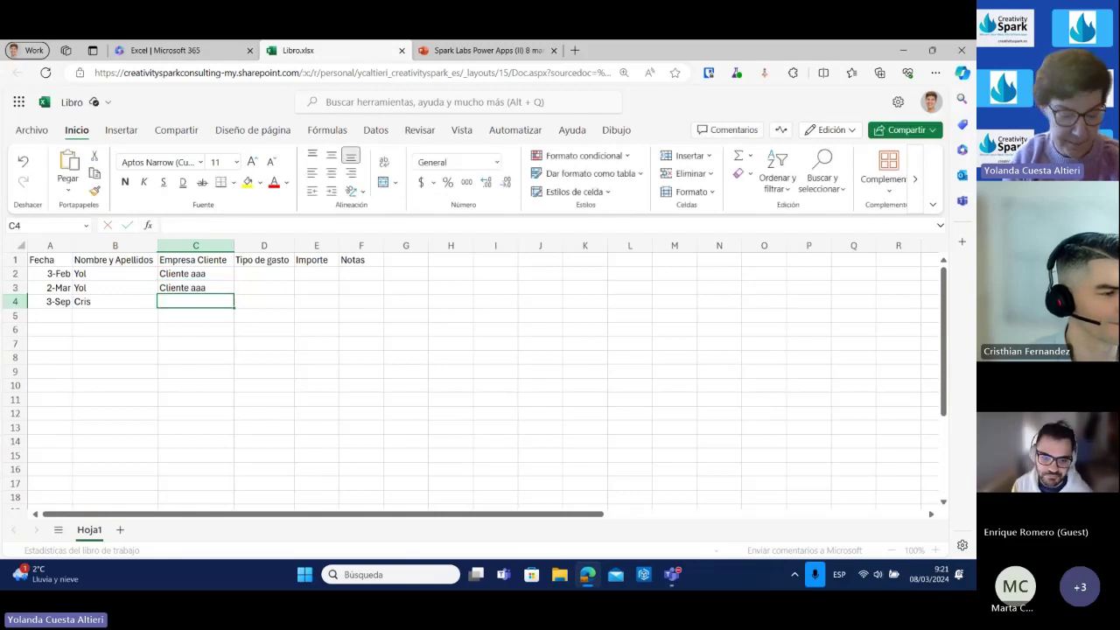
pyautogui.write('Cliente aaa')
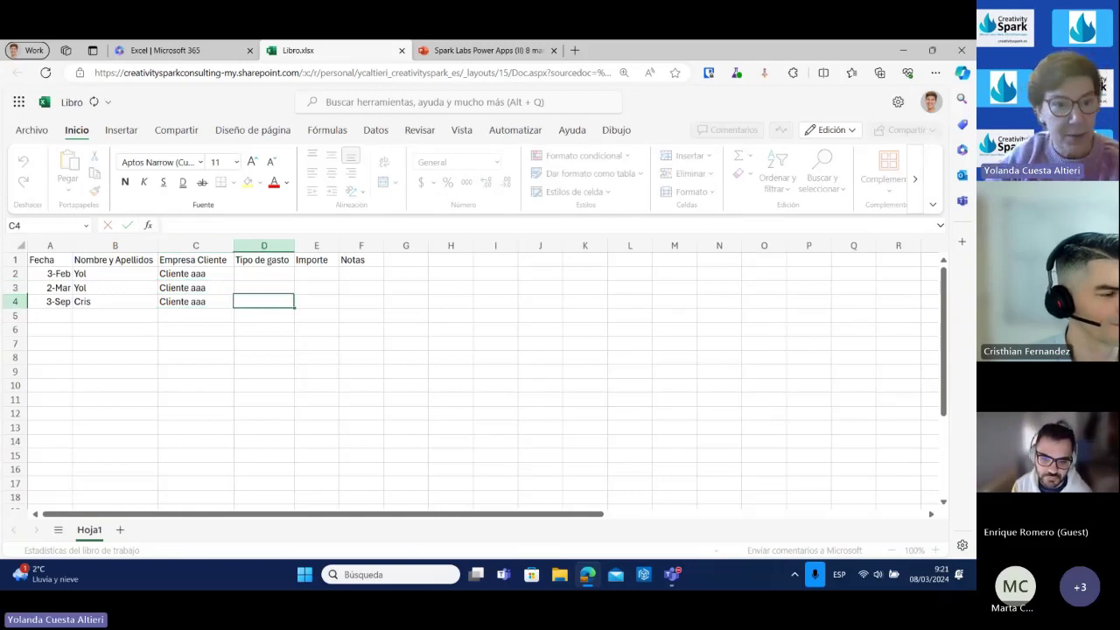
pyautogui.press('Tab')
# Change the client in C4 to "Cliente bbb".
pyautogui.click(195, 301)
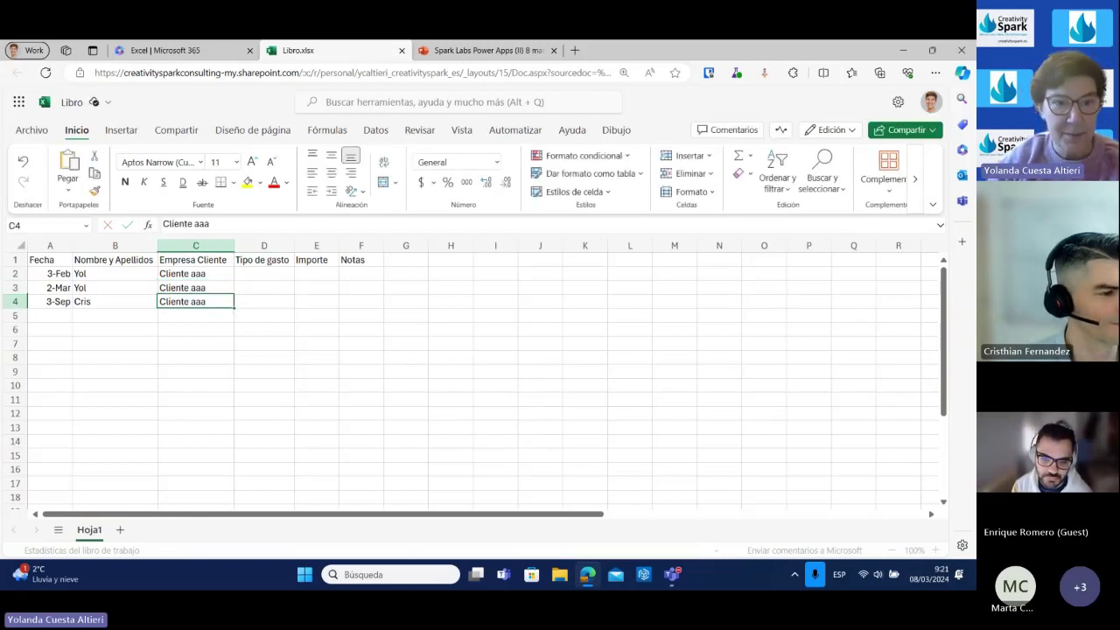
pyautogui.doubleClick(200, 224)
pyautogui.write('bbb')
pyautogui.press('Return')
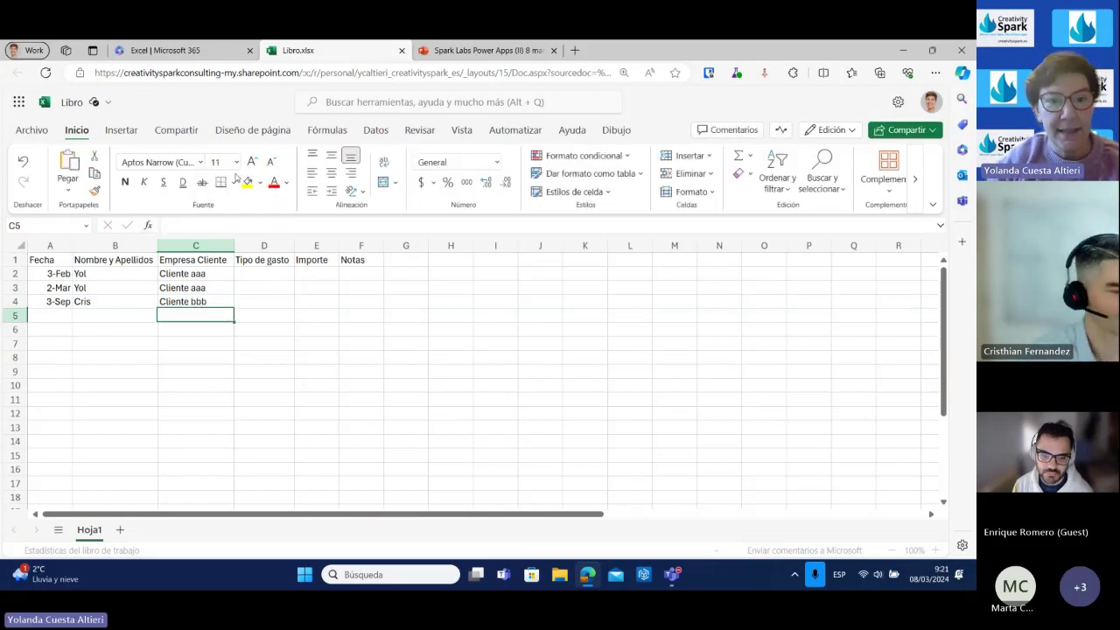
# Enter the expense types "Tren", "Hotel" and "Comer" in D2:D4 under Tipo de gasto.
pyautogui.click(287, 278)
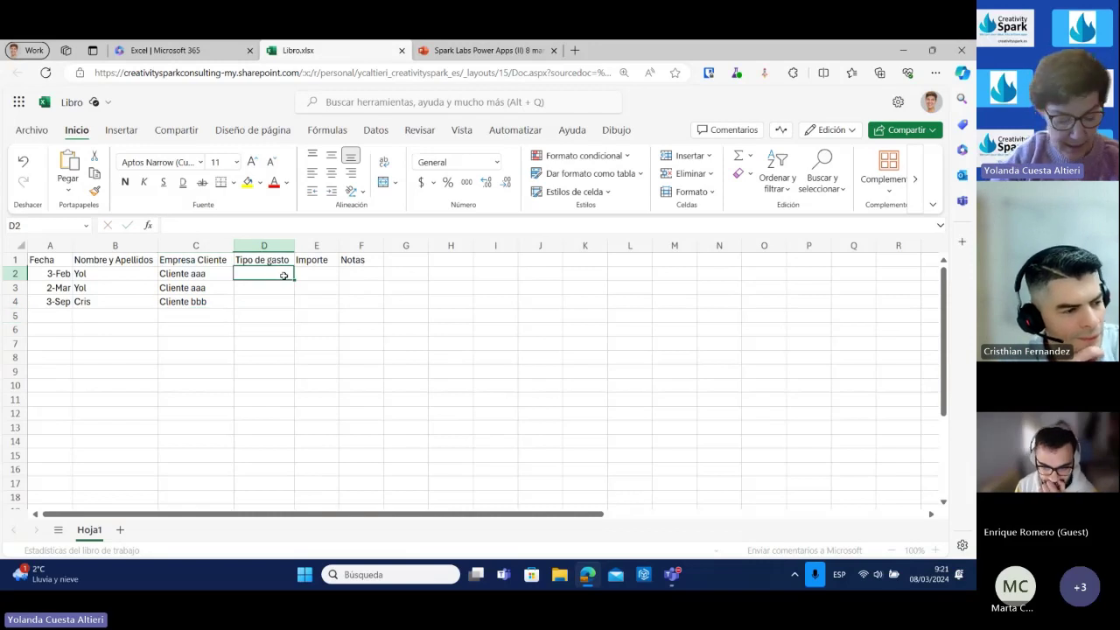
pyautogui.write('Tren')
pyautogui.press('Return')
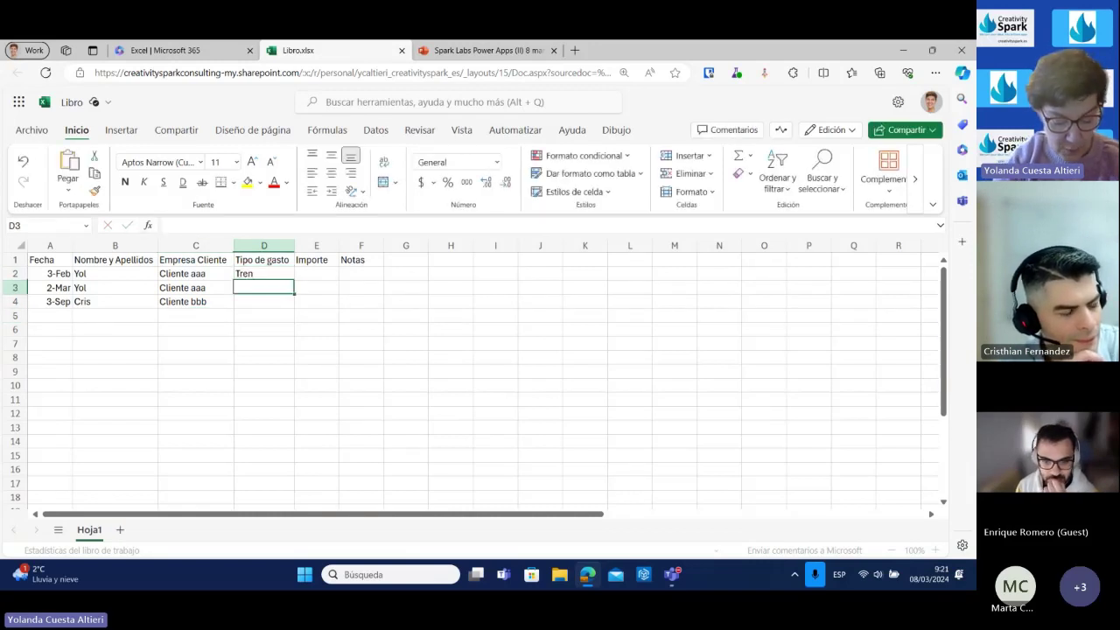
pyautogui.write('Hotel')
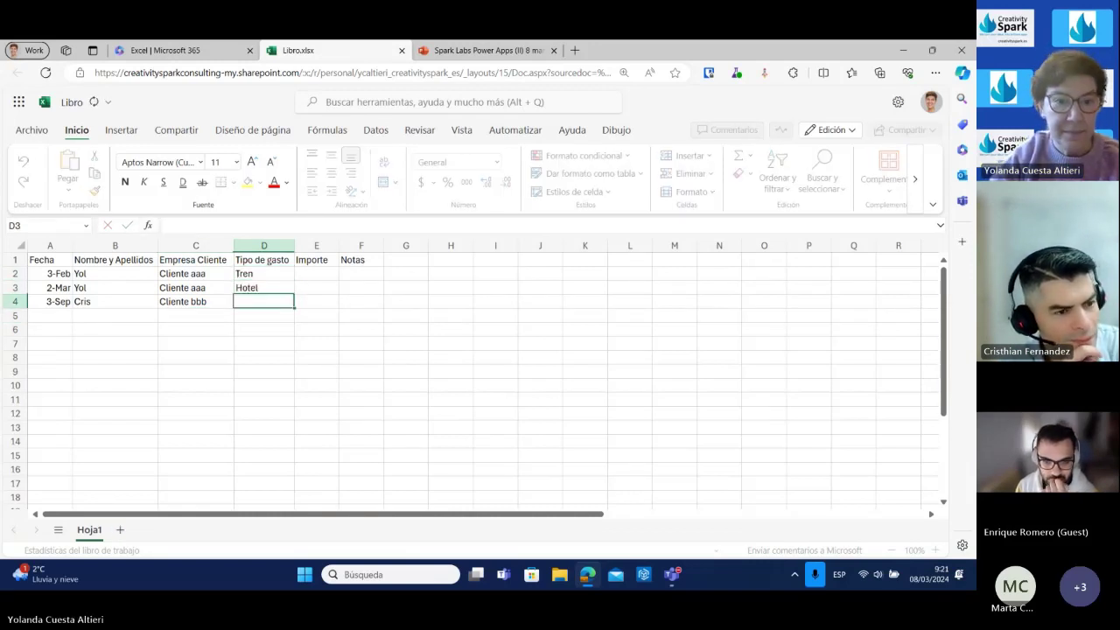
pyautogui.press('Return')
pyautogui.write('Comer')
pyautogui.press('Return')
pyautogui.press('Up')
pyautogui.press('Right')
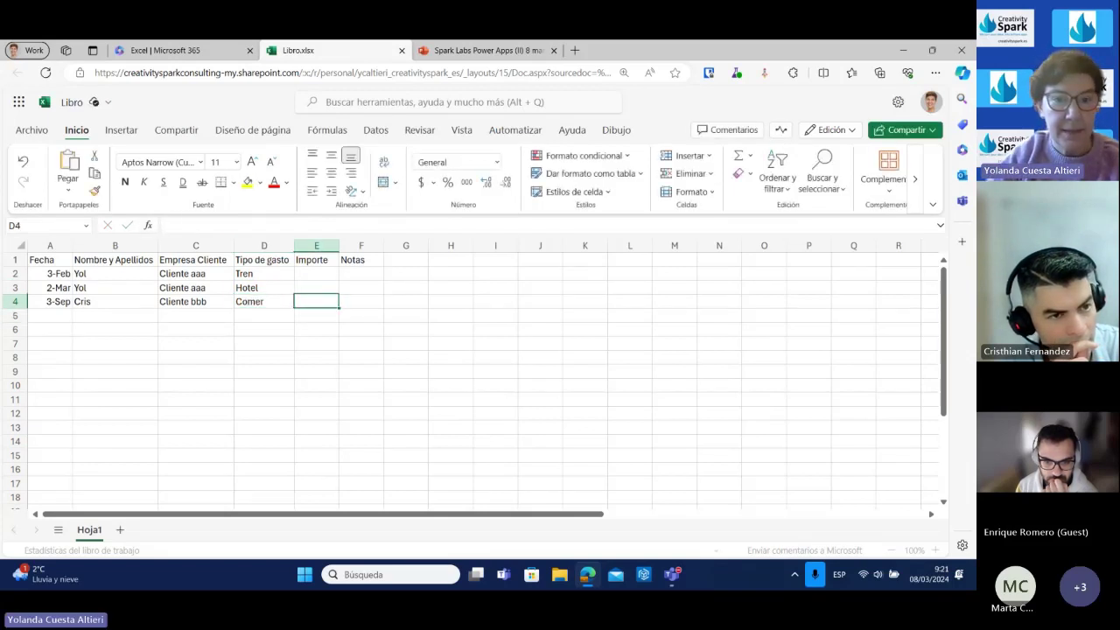
# Enter the amounts 50, 100 and 25 in E2:E4 under Importe.
pyautogui.click(315, 273)
pyautogui.write('50')
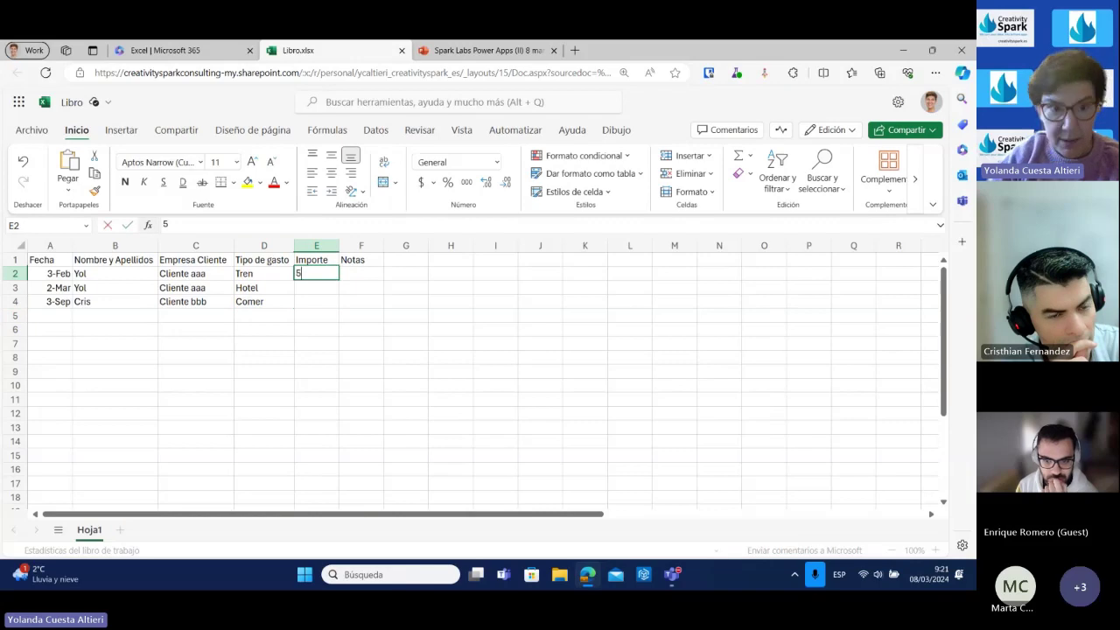
pyautogui.press('Return')
pyautogui.write('100')
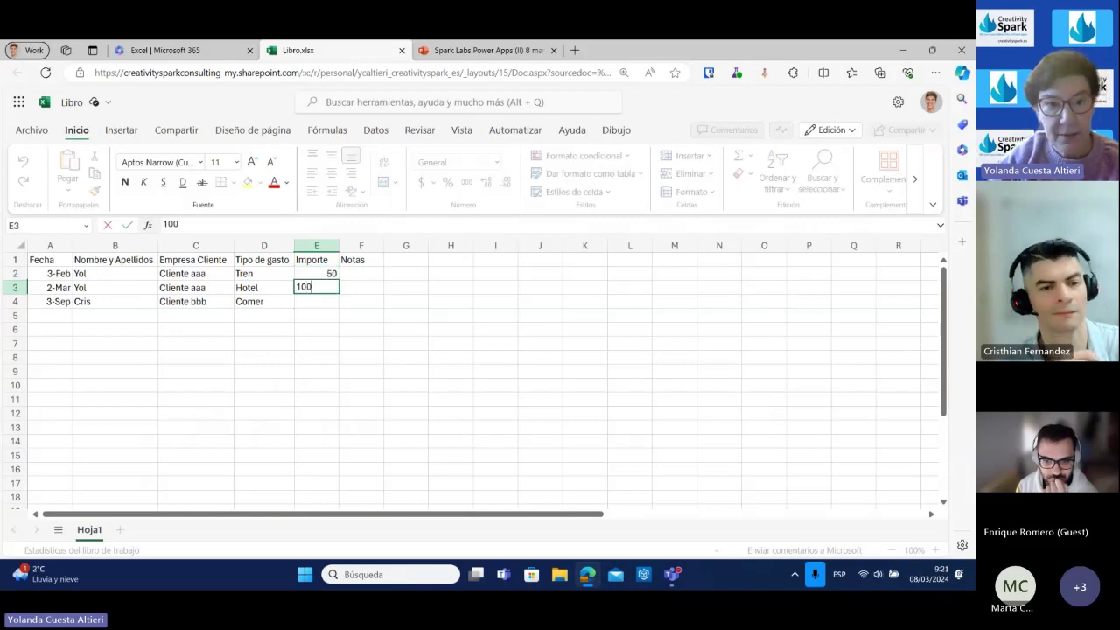
pyautogui.press('Return')
pyautogui.write('25')
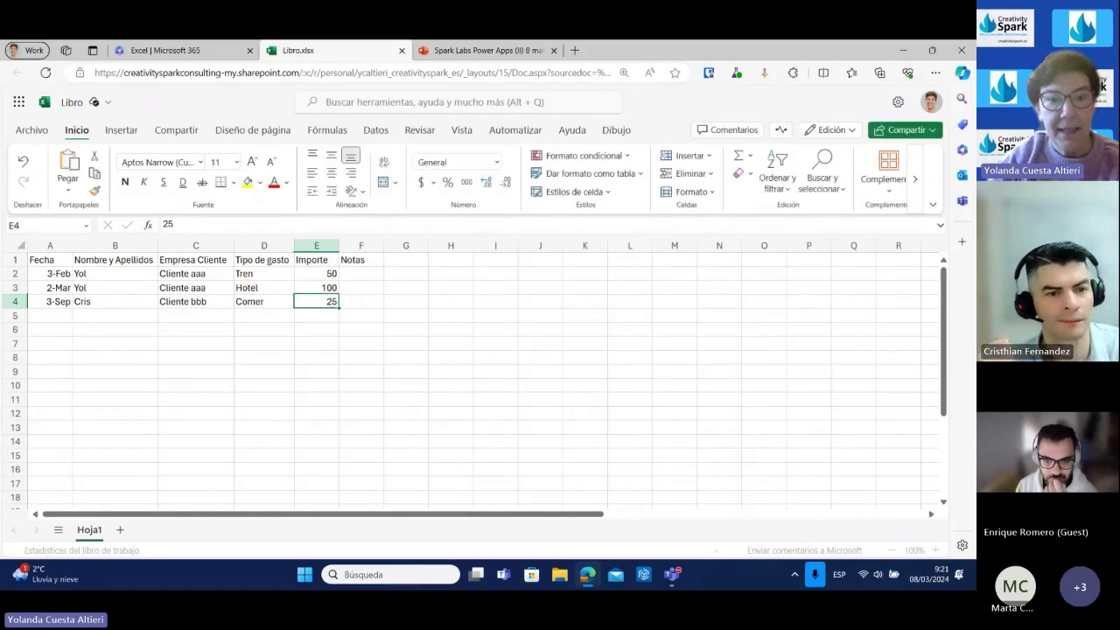
# Enter the notes "OK" in F2 and F3 and "Ok" in F4 under Notas.
pyautogui.click(361, 273)
pyautogui.write('OK')
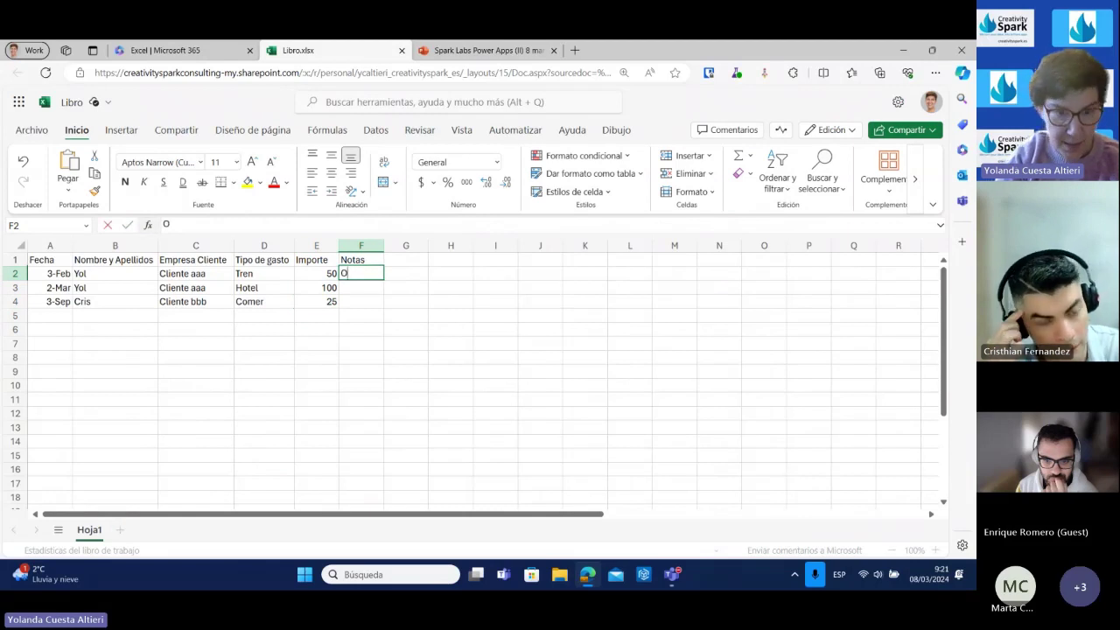
pyautogui.press('Return')
pyautogui.write('OK')
pyautogui.press('Return')
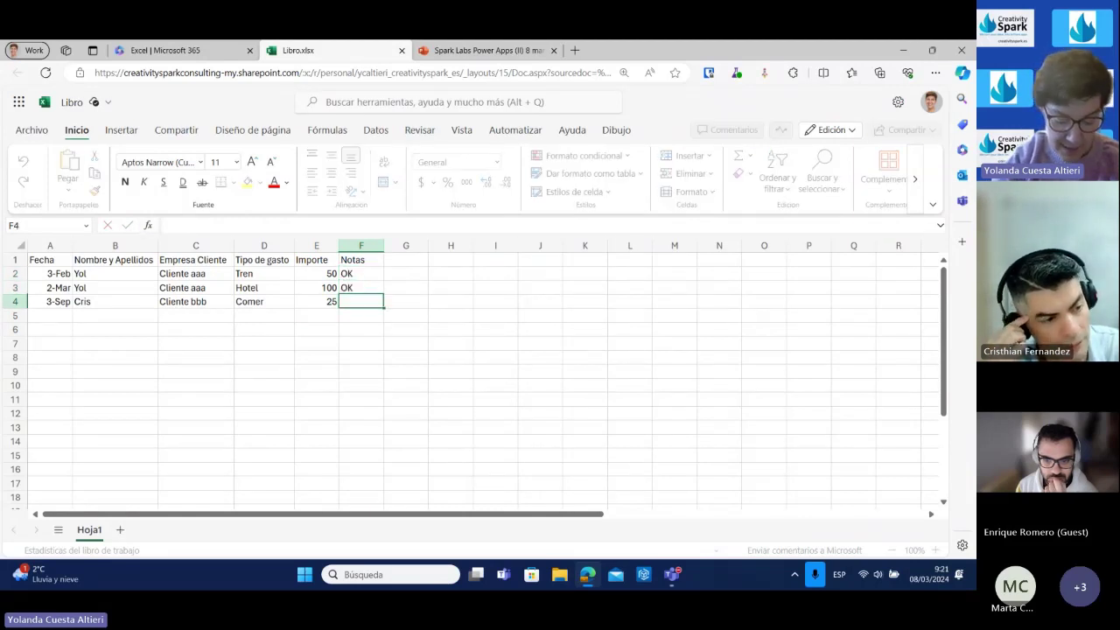
pyautogui.write('Ok')
pyautogui.press('Return')
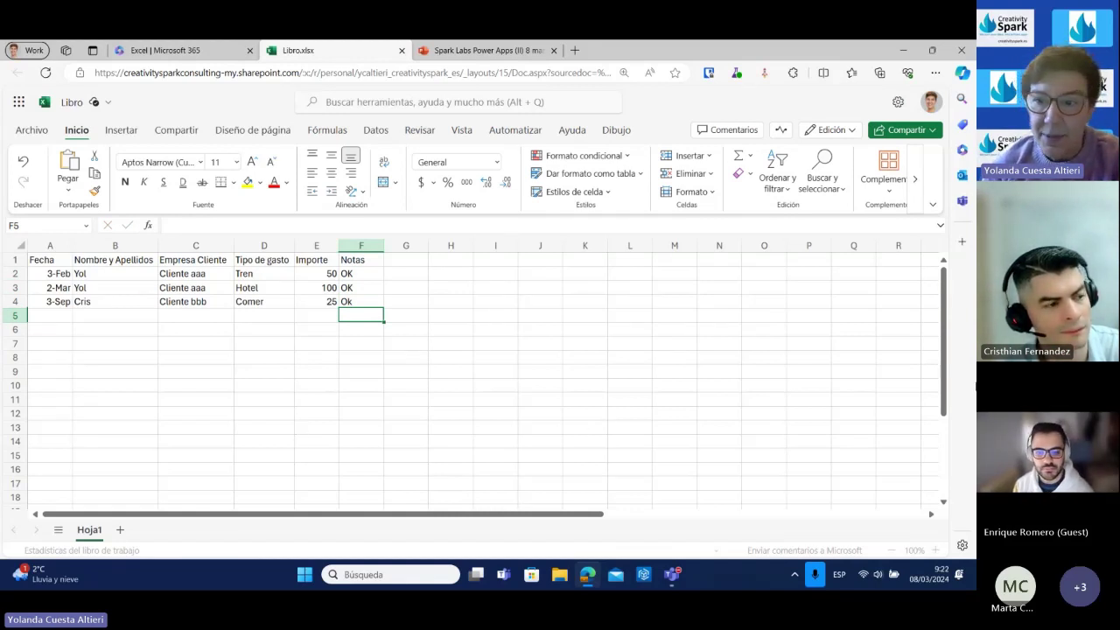
pyautogui.click(148, 373)
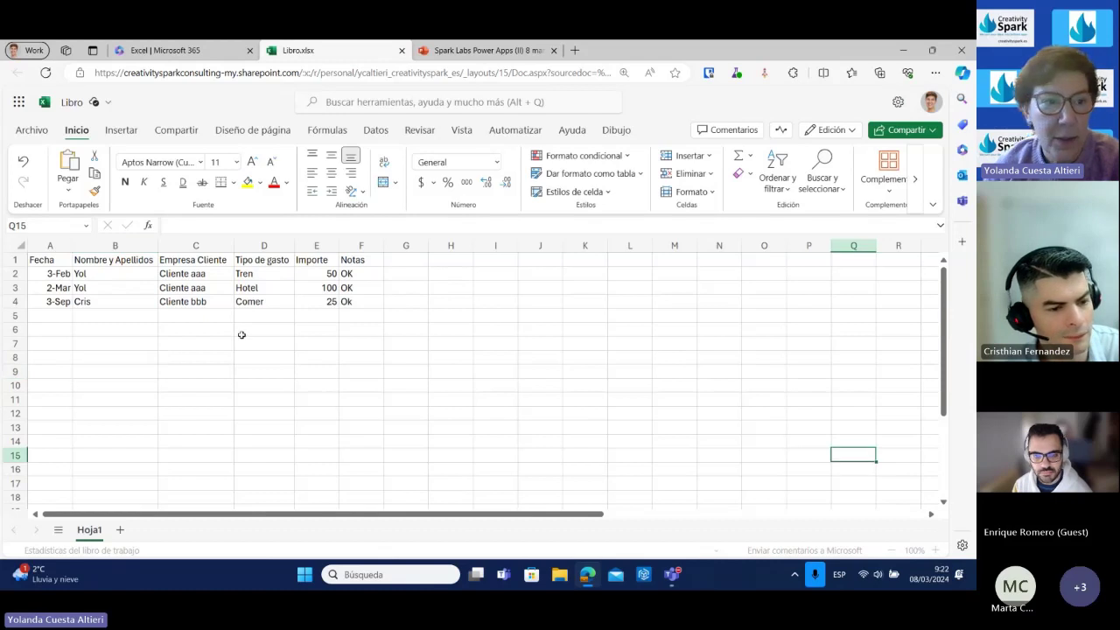
pyautogui.moveTo(40, 258); pyautogui.dragTo(360, 313)
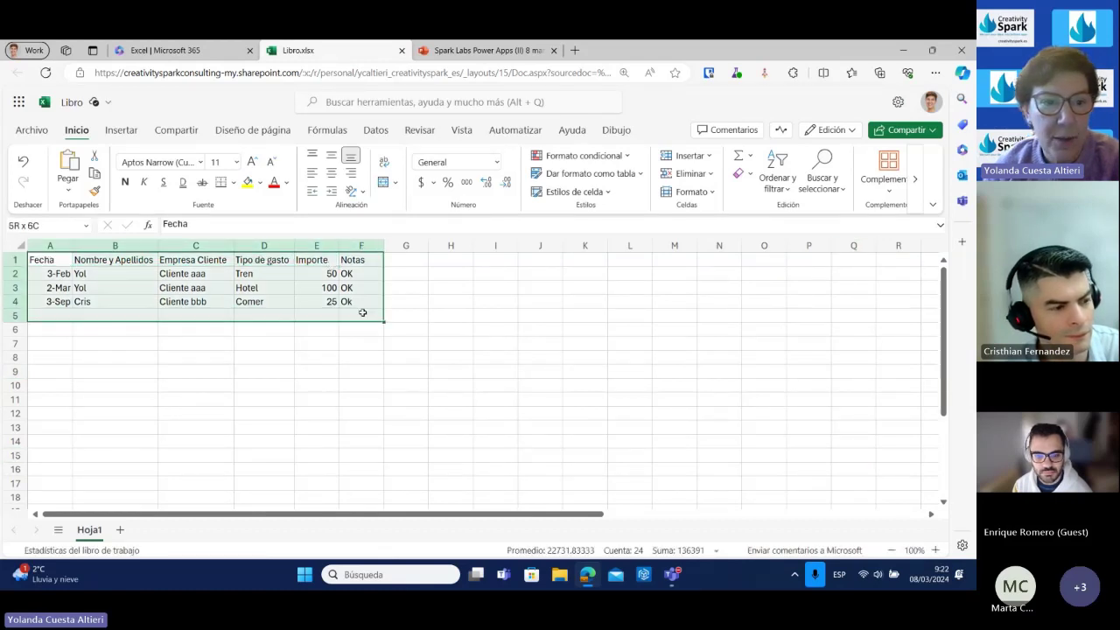
pyautogui.click(117, 286)
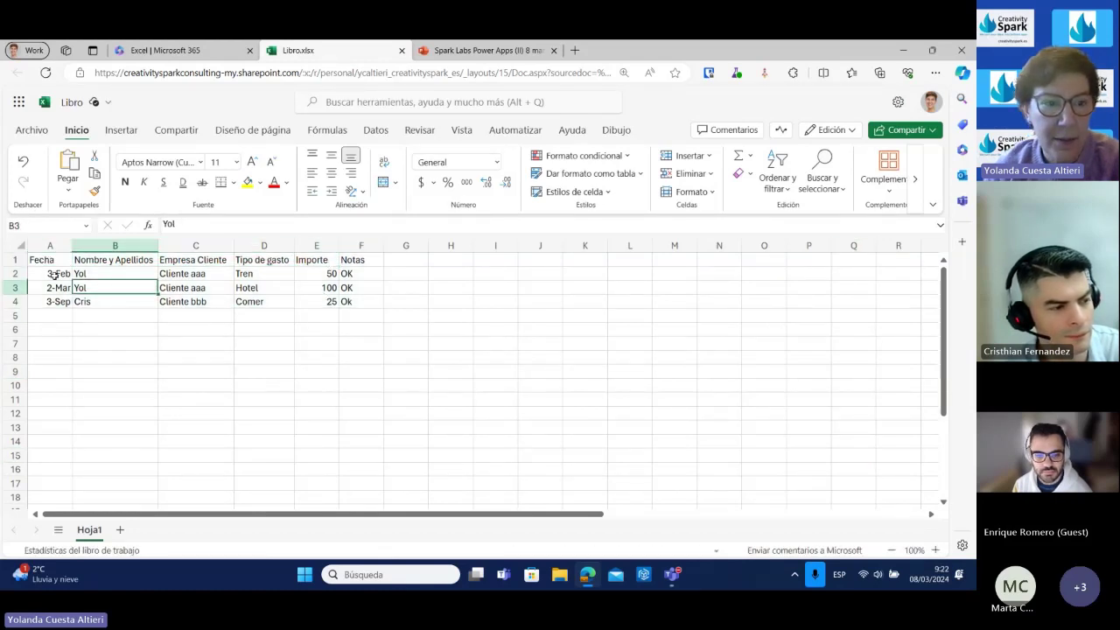
# Convert the range A1:F4 into a table with headers.
pyautogui.moveTo(53, 256); pyautogui.dragTo(348, 300)
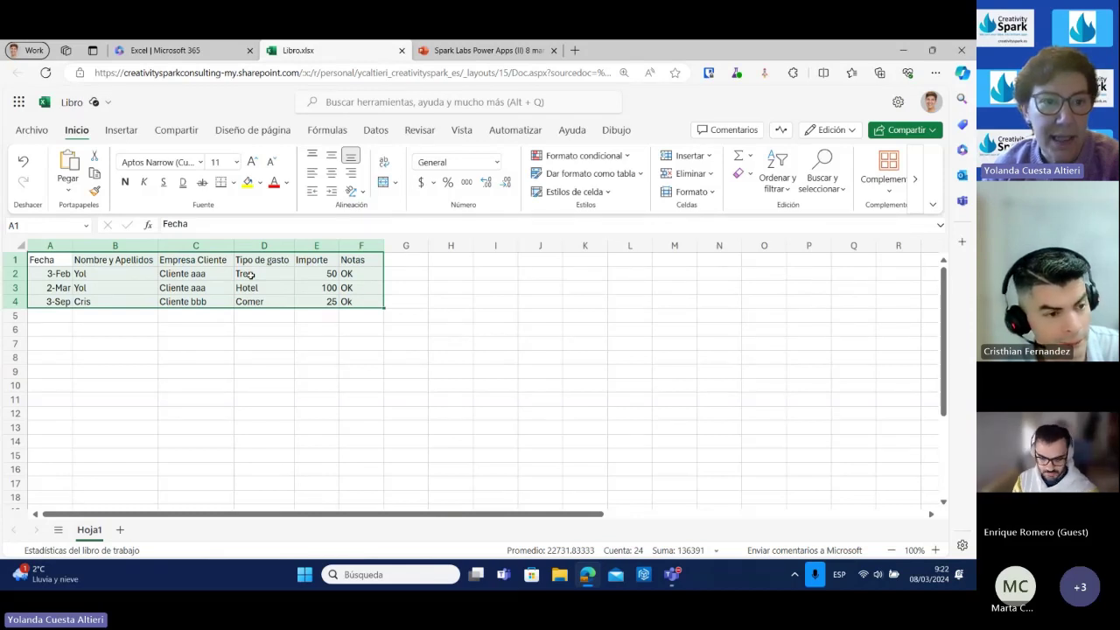
pyautogui.click(122, 132)
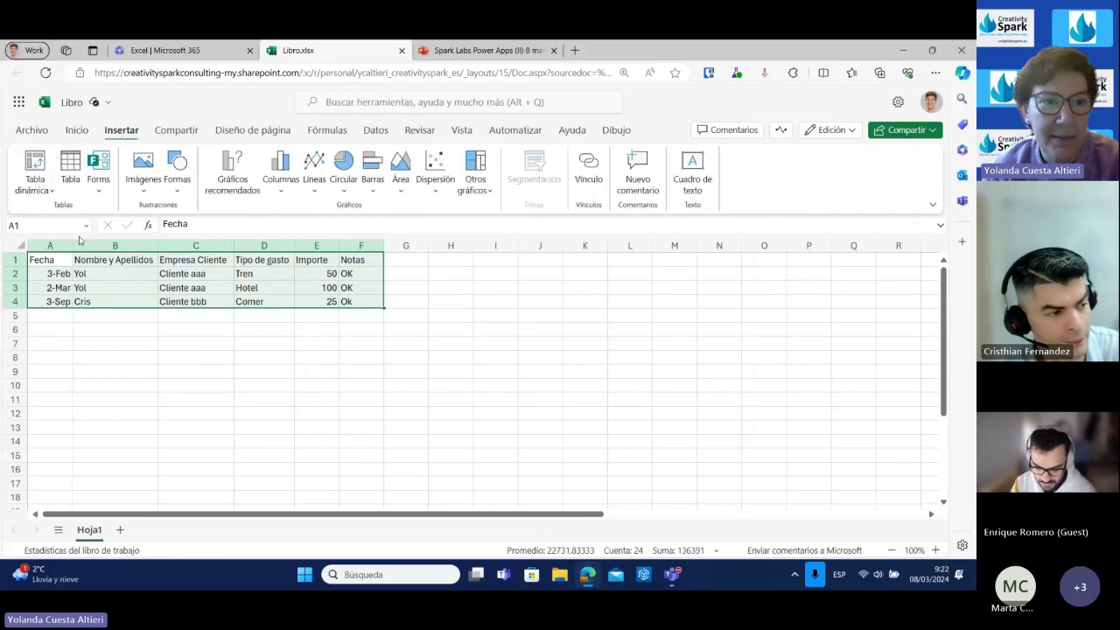
pyautogui.click(70, 167)
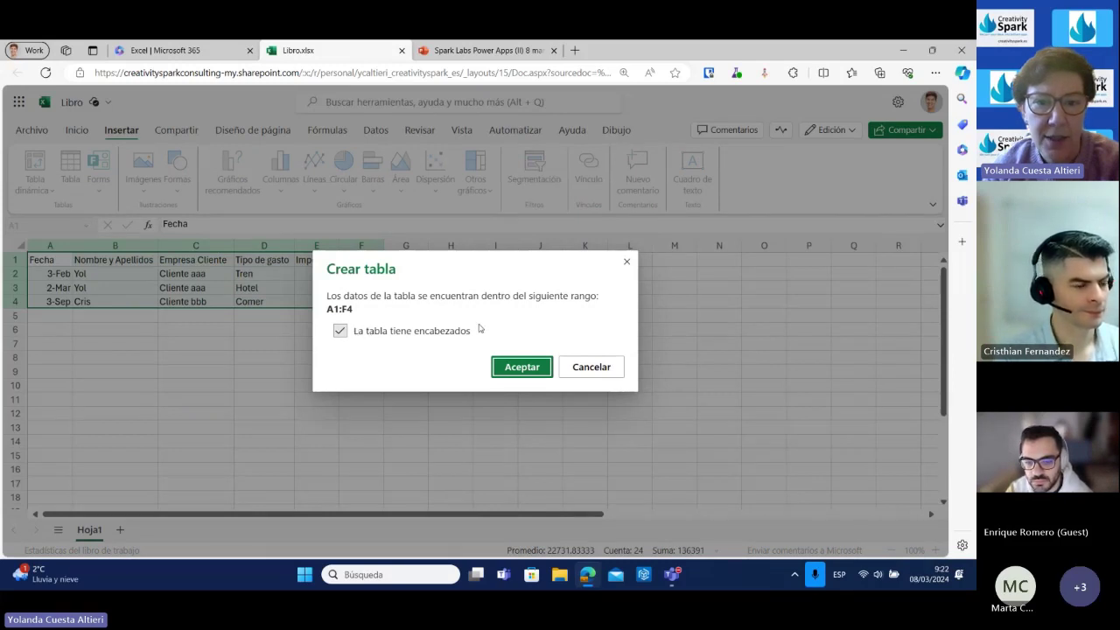
pyautogui.click(498, 371)
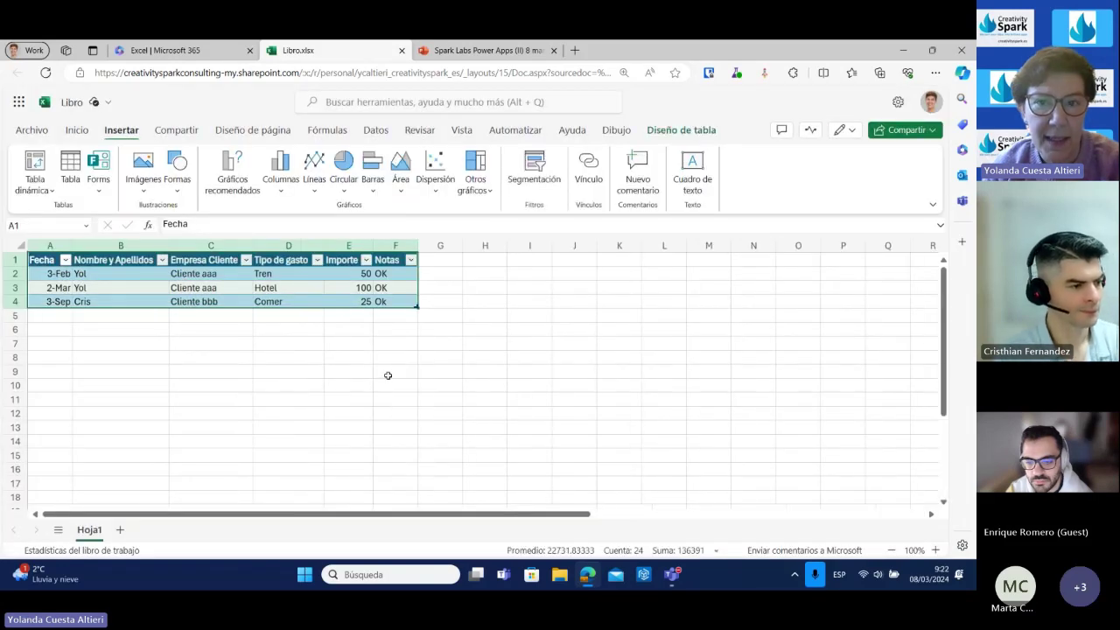
# Apply the orange banded table style to the expense table.
pyautogui.click(800, 372)
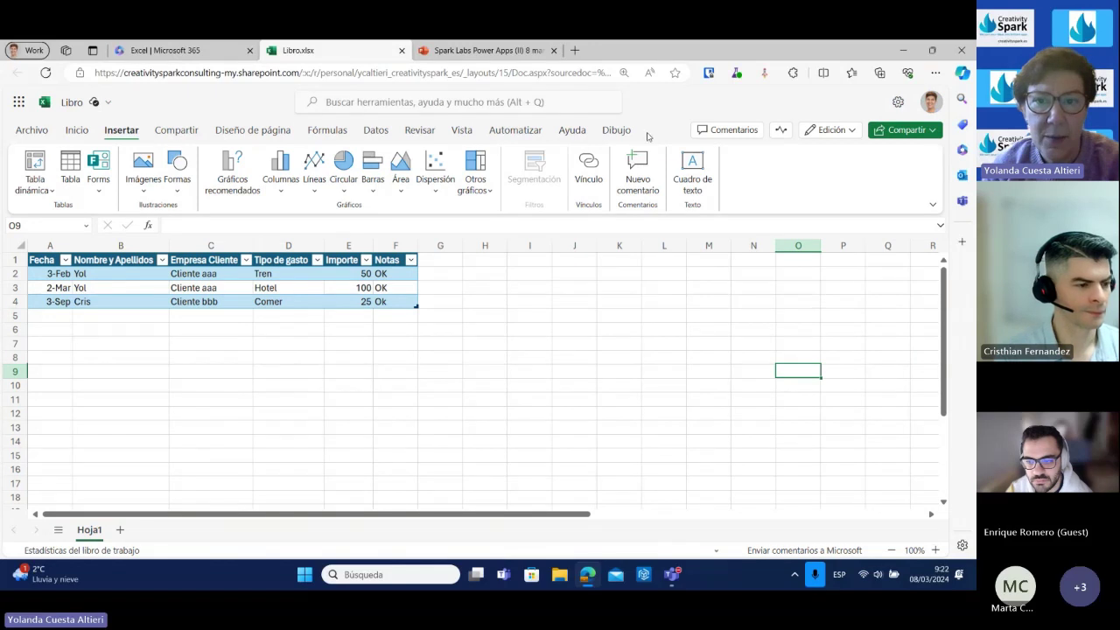
pyautogui.click(315, 291)
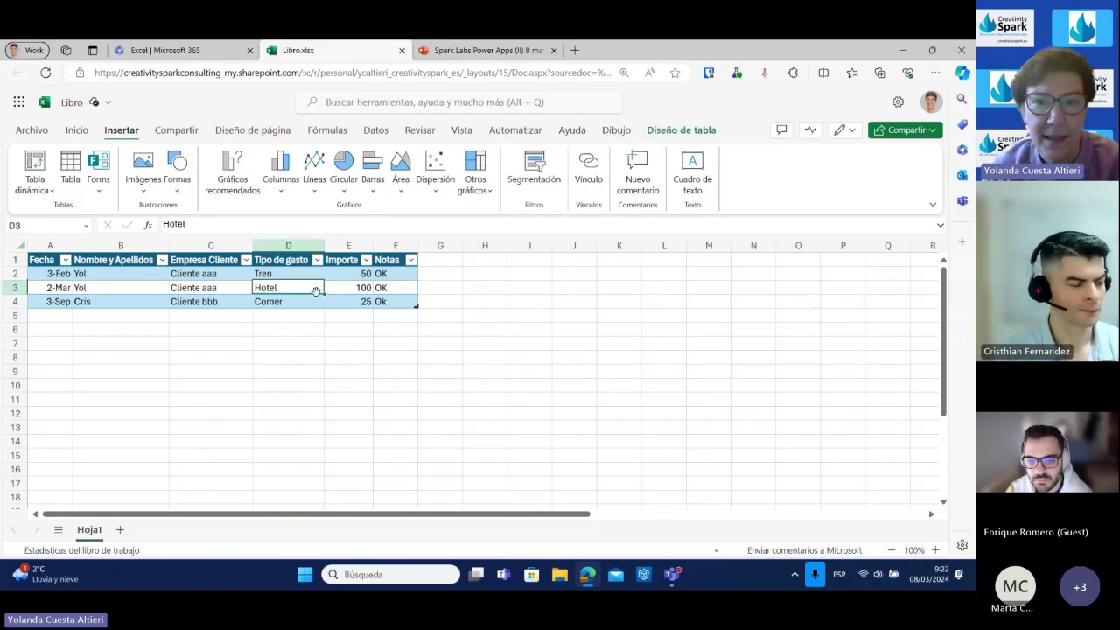
pyautogui.click(676, 131)
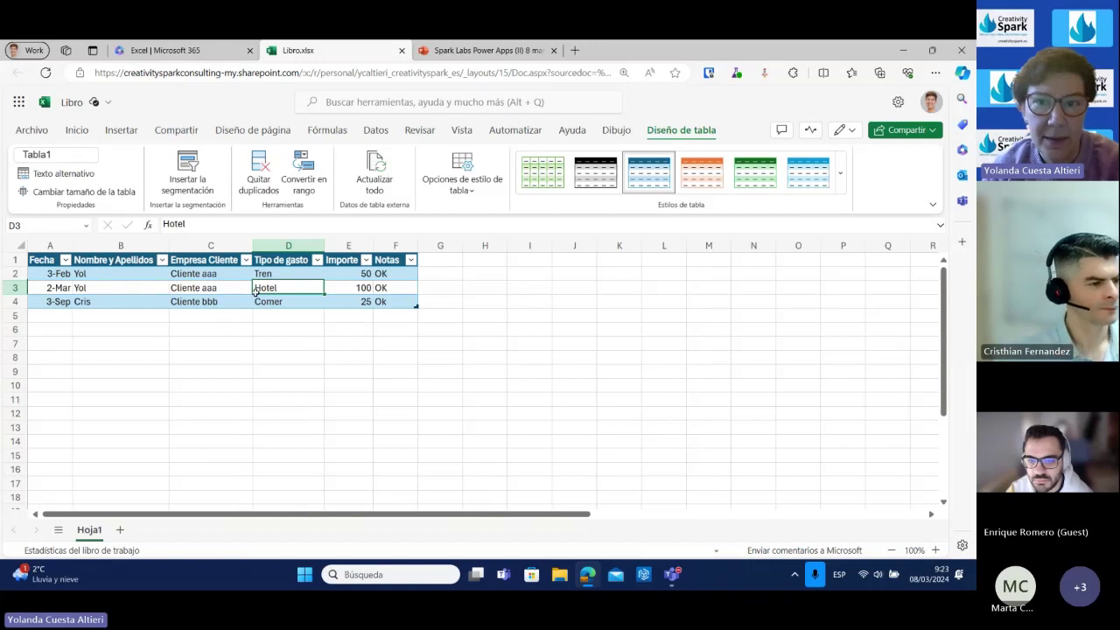
pyautogui.click(708, 161)
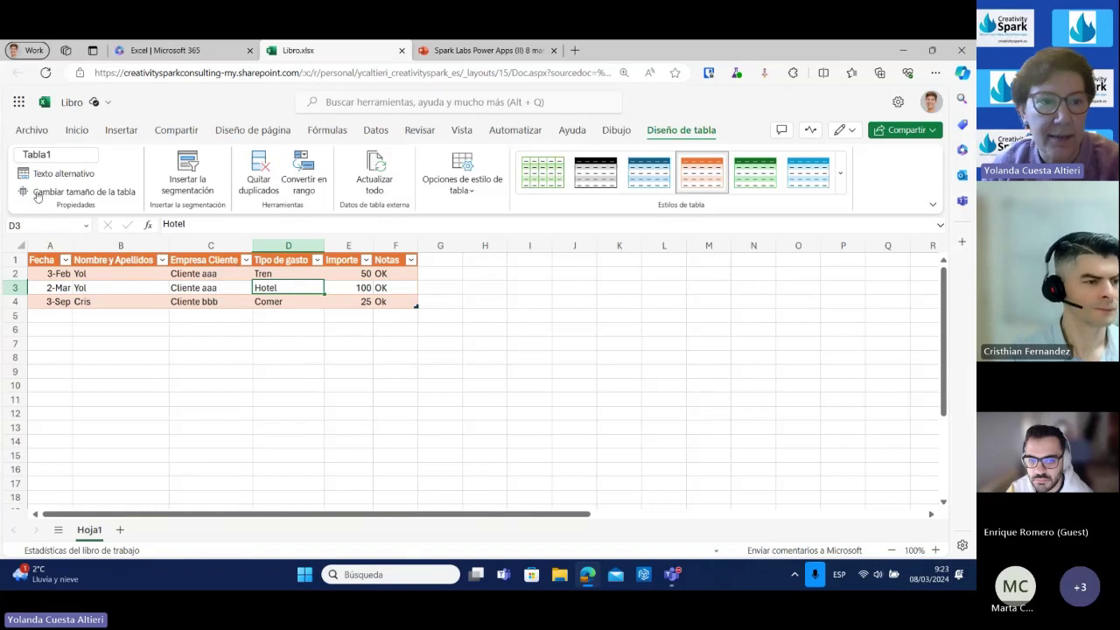
# Try to rename the expense table as "Tabla gastos".
pyautogui.click(81, 154)
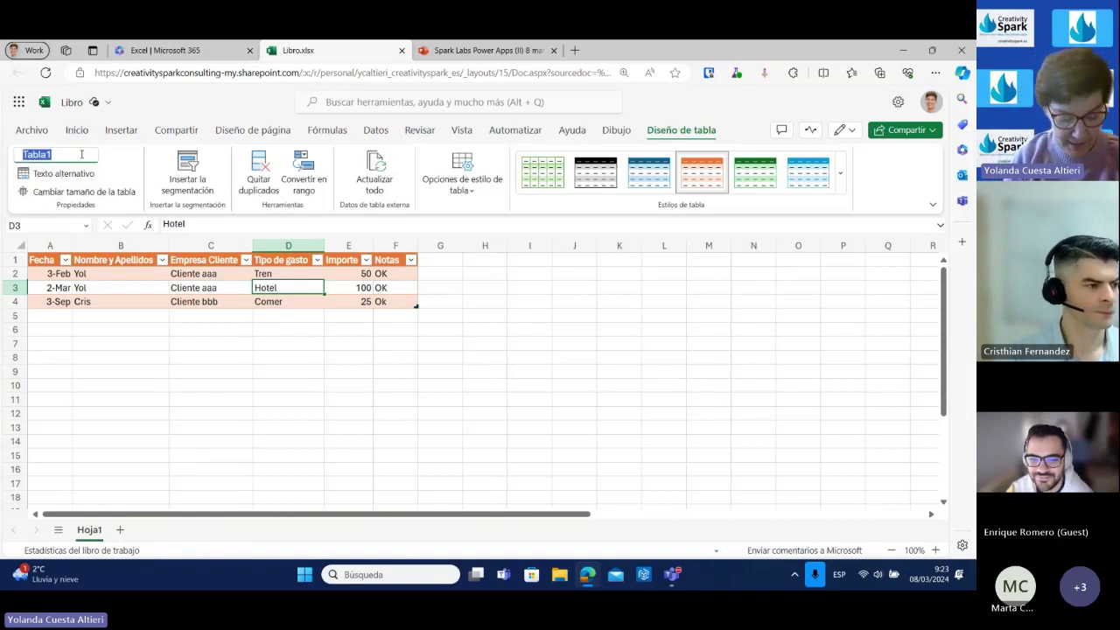
pyautogui.write('Tabla')
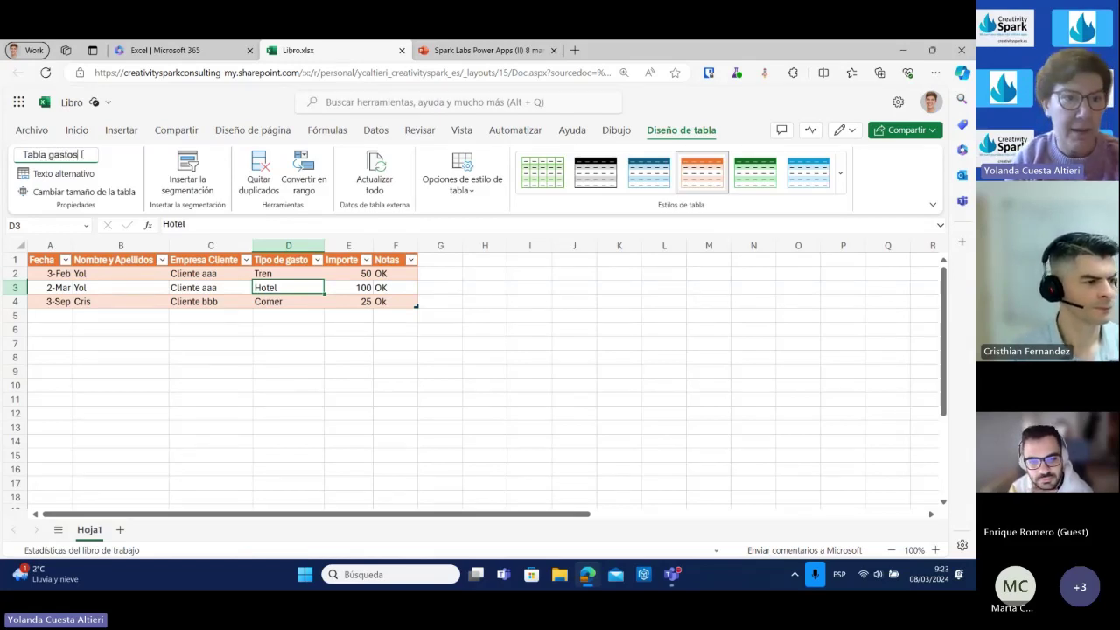
pyautogui.press('Return')
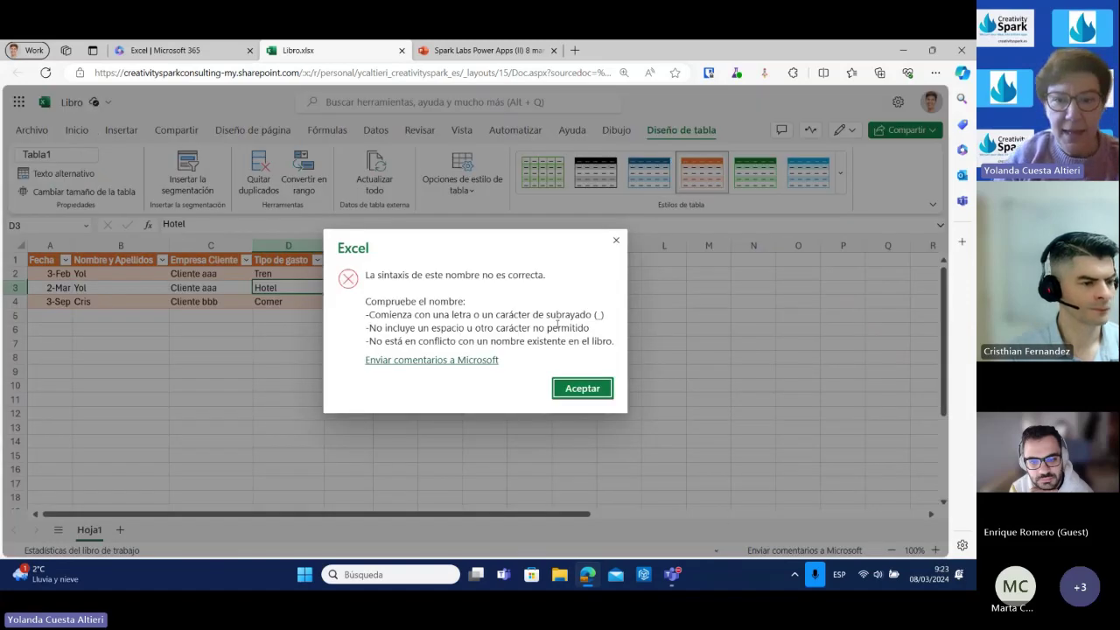
pyautogui.click(582, 387)
# Try to rename the expense table as "Gastos Tabla".
pyautogui.click(73, 154)
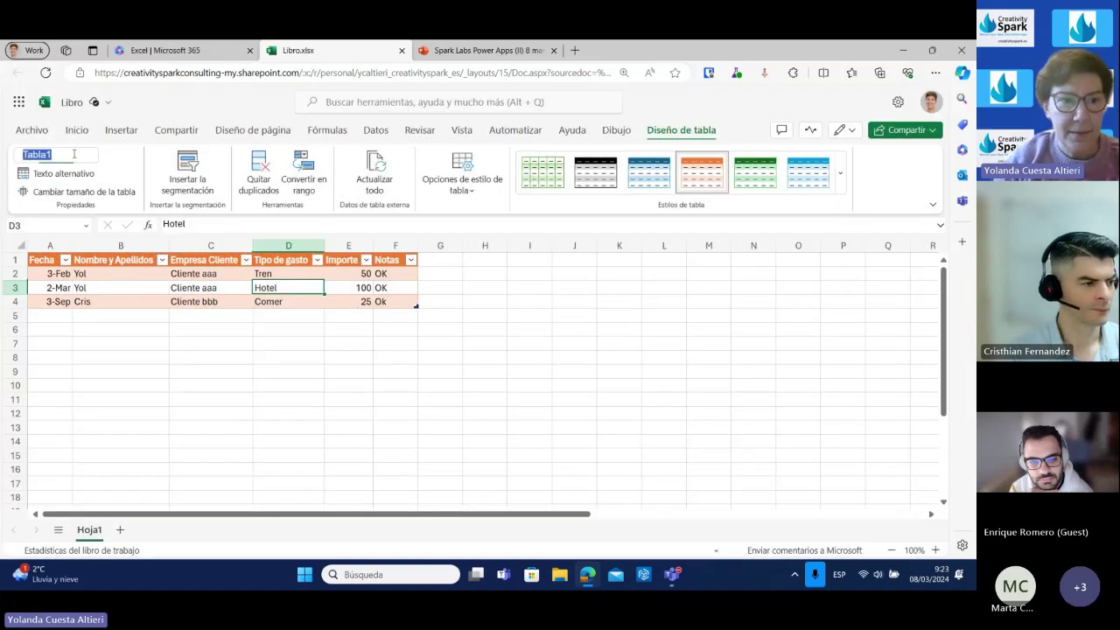
pyautogui.write('Gastos')
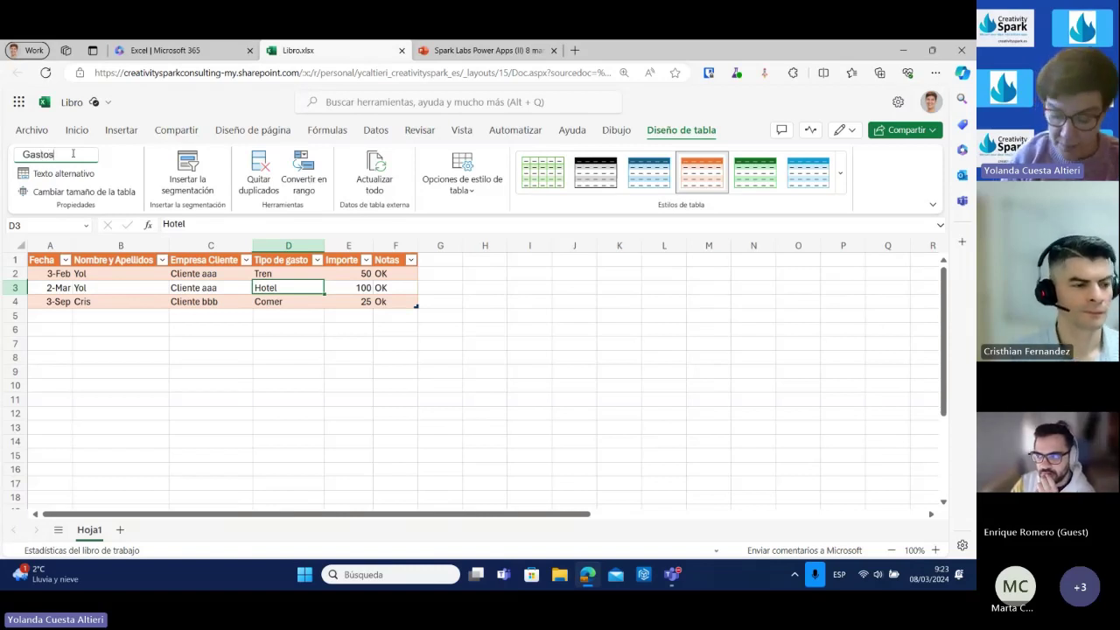
pyautogui.write(' TAbl')
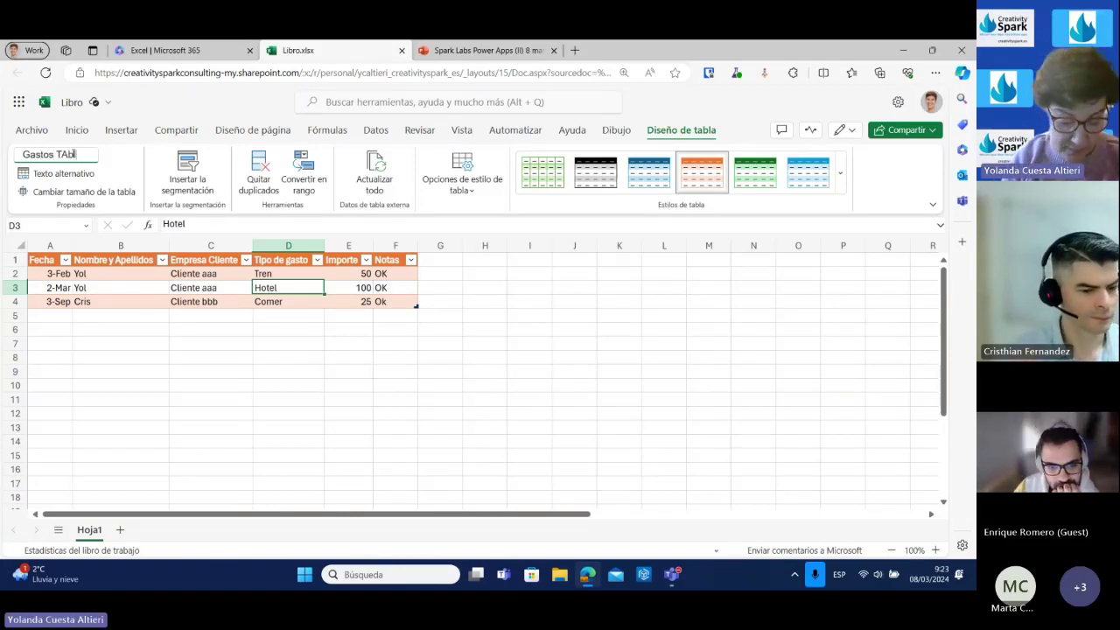
pyautogui.write('a')
pyautogui.press('BackSpace')
pyautogui.press('BackSpace')
pyautogui.press('BackSpace')
pyautogui.press('BackSpace')
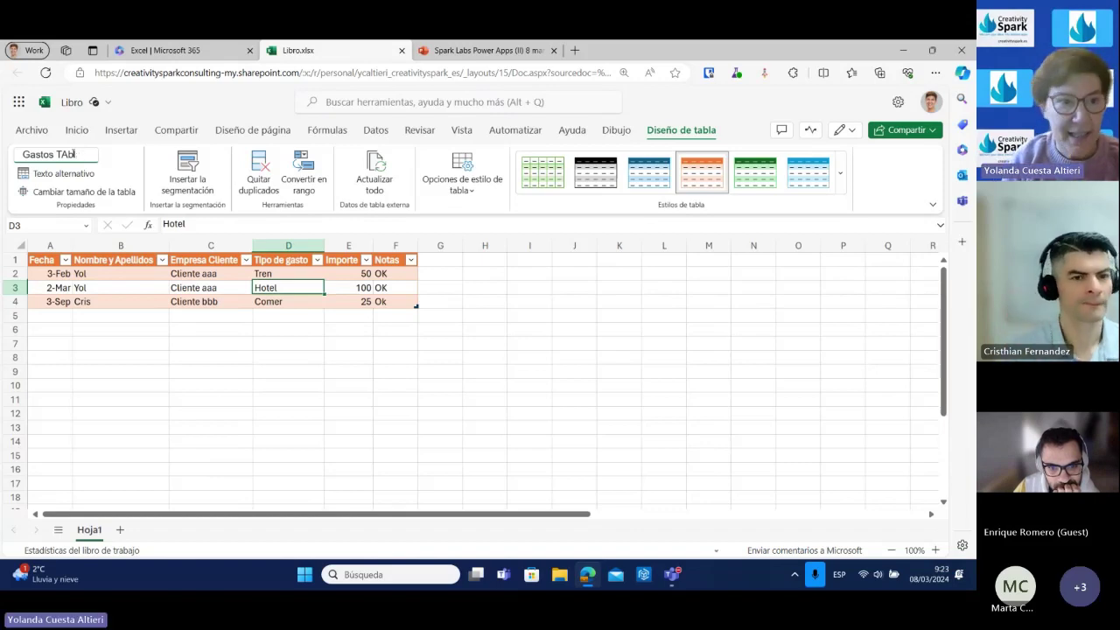
pyautogui.write('abla')
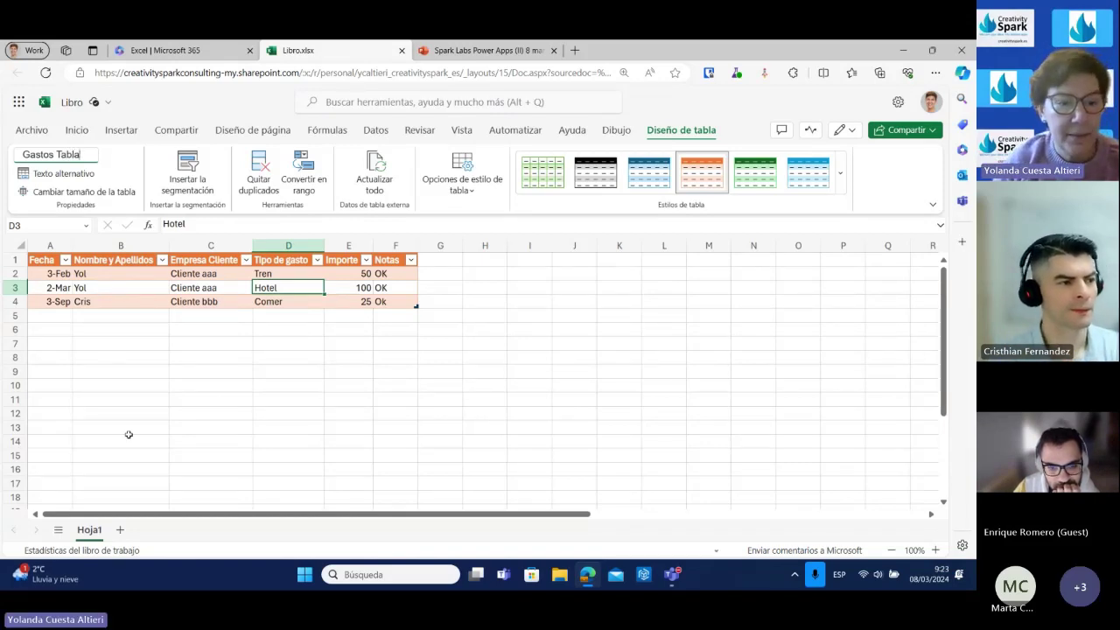
pyautogui.click(129, 435)
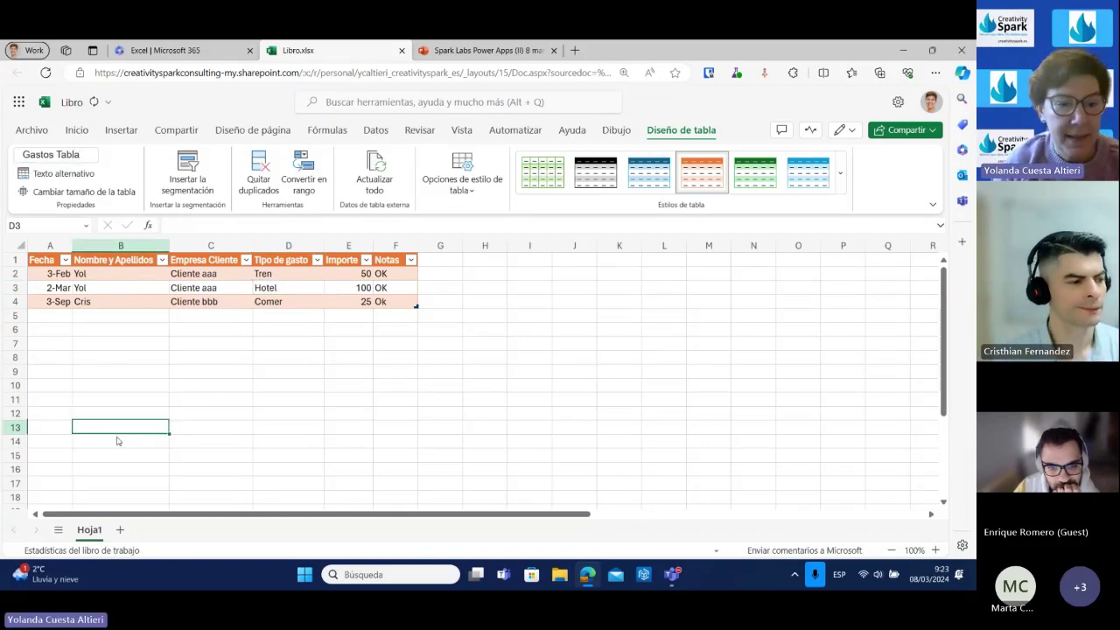
pyautogui.click(570, 389)
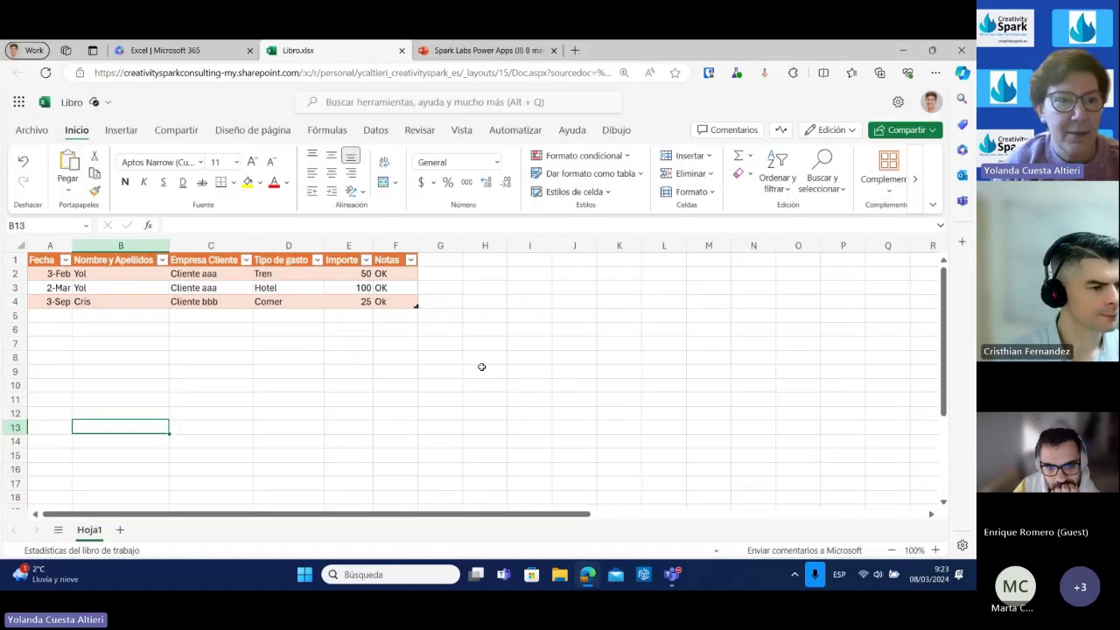
# Rename the expense table as "TablaGastos".
pyautogui.click(180, 285)
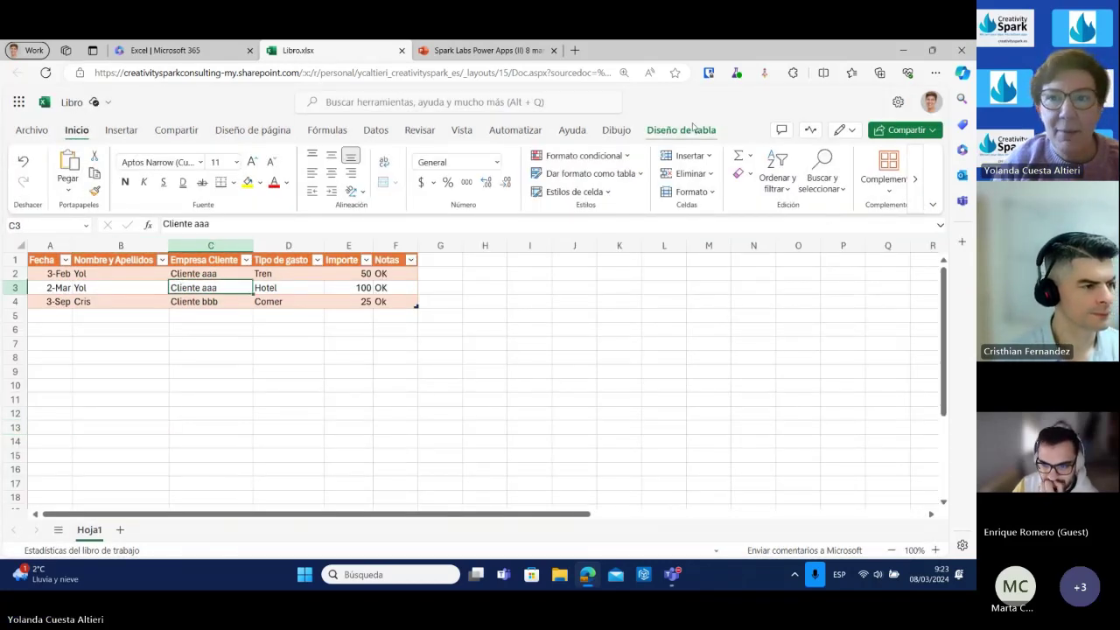
pyautogui.click(662, 132)
pyautogui.click(72, 153)
pyautogui.click(73, 152)
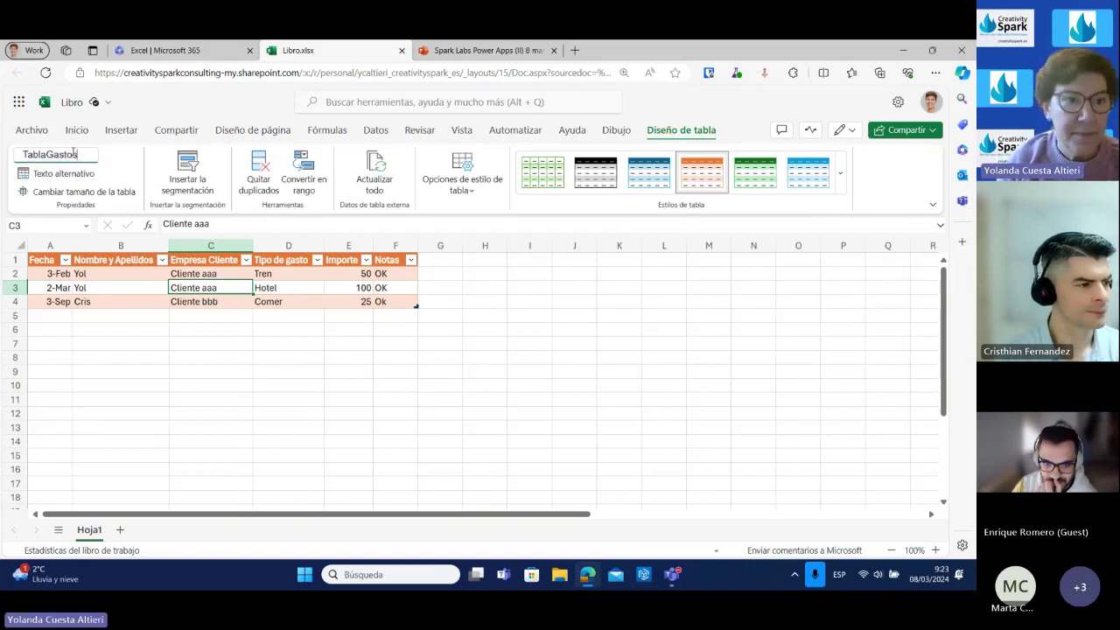
pyautogui.click(59, 453)
# Rename the sheet Hoja1 as "Gastos".
pyautogui.doubleClick(77, 536)
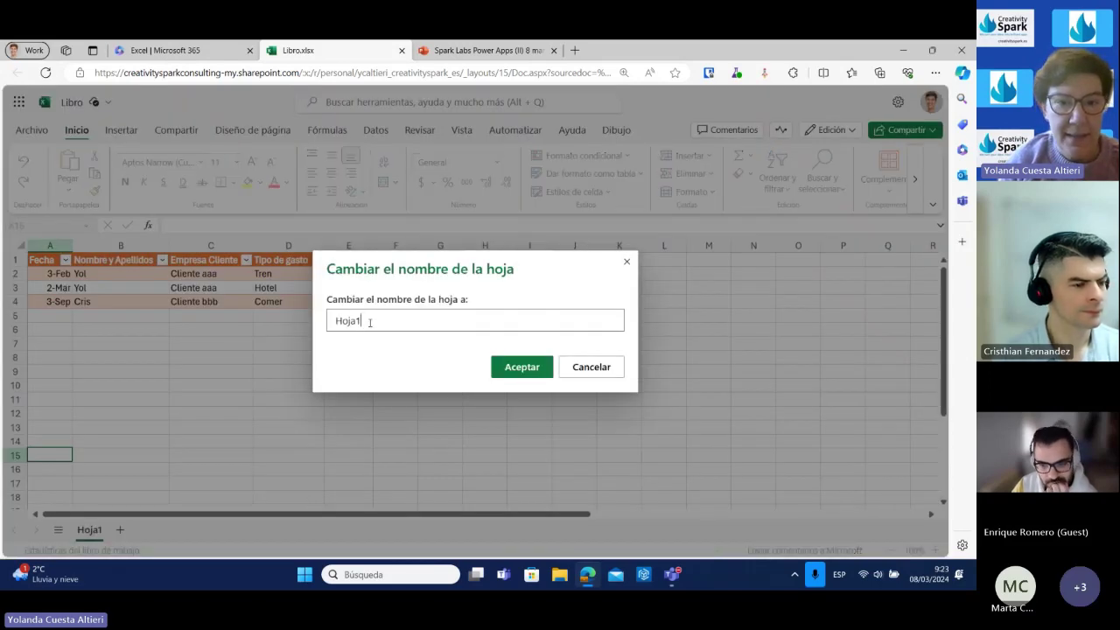
pyautogui.moveTo(364, 323); pyautogui.dragTo(275, 319)
pyautogui.write('Gastos')
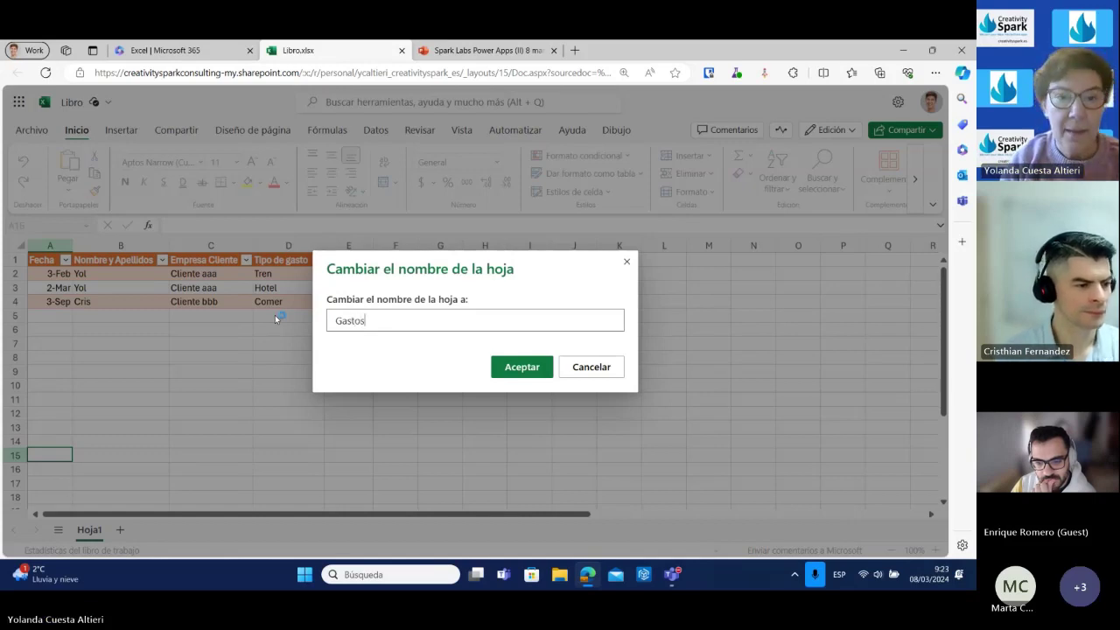
pyautogui.press('Return')
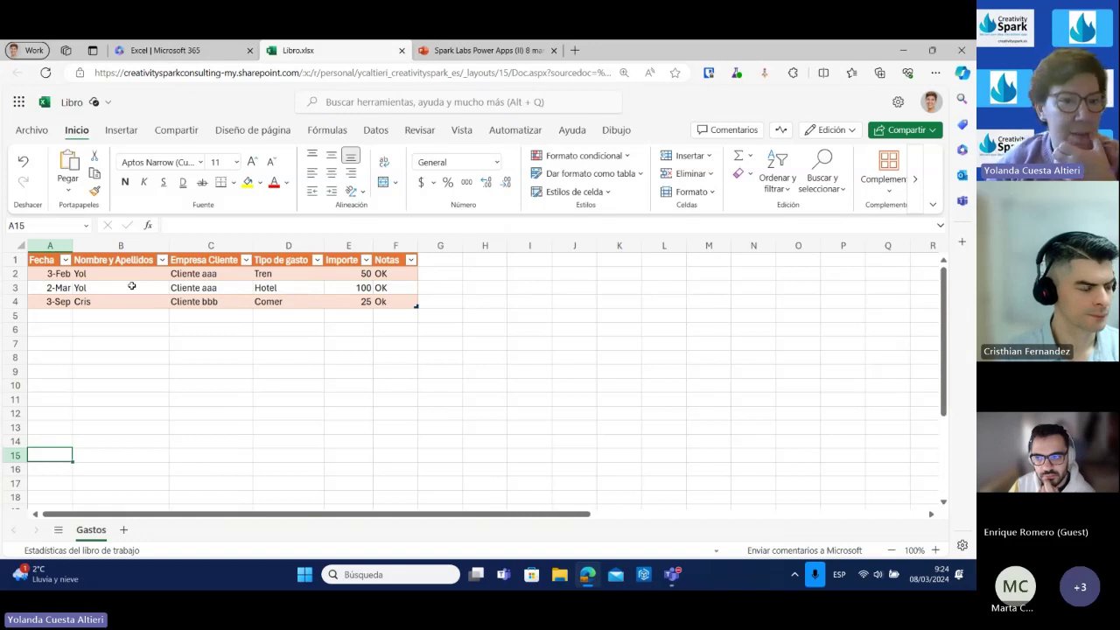
pyautogui.click(203, 358)
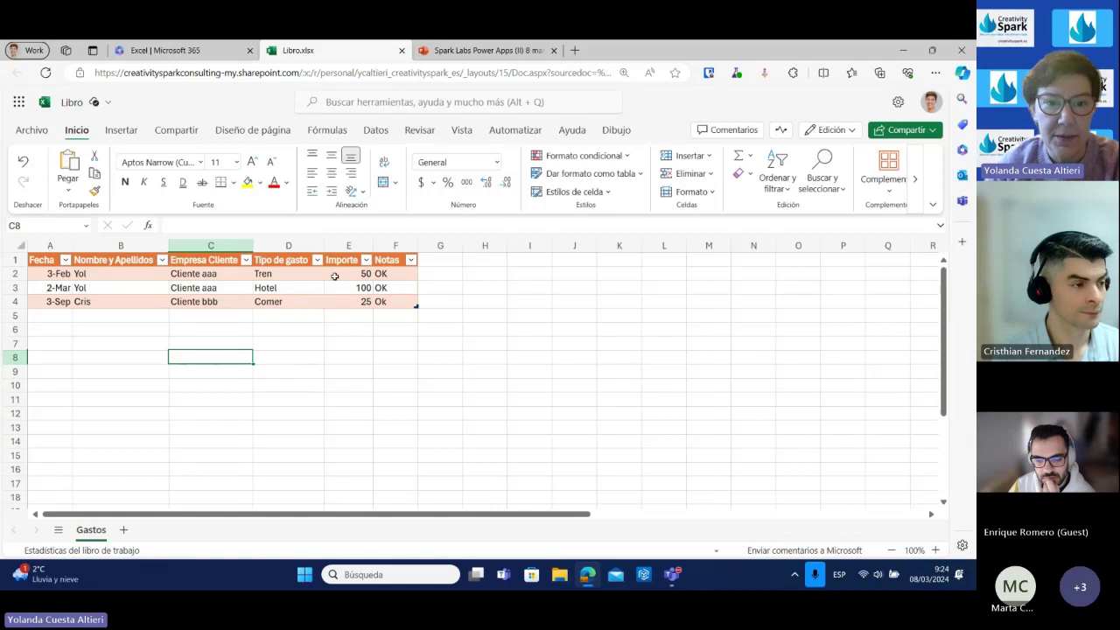
pyautogui.moveTo(343, 273); pyautogui.dragTo(335, 288)
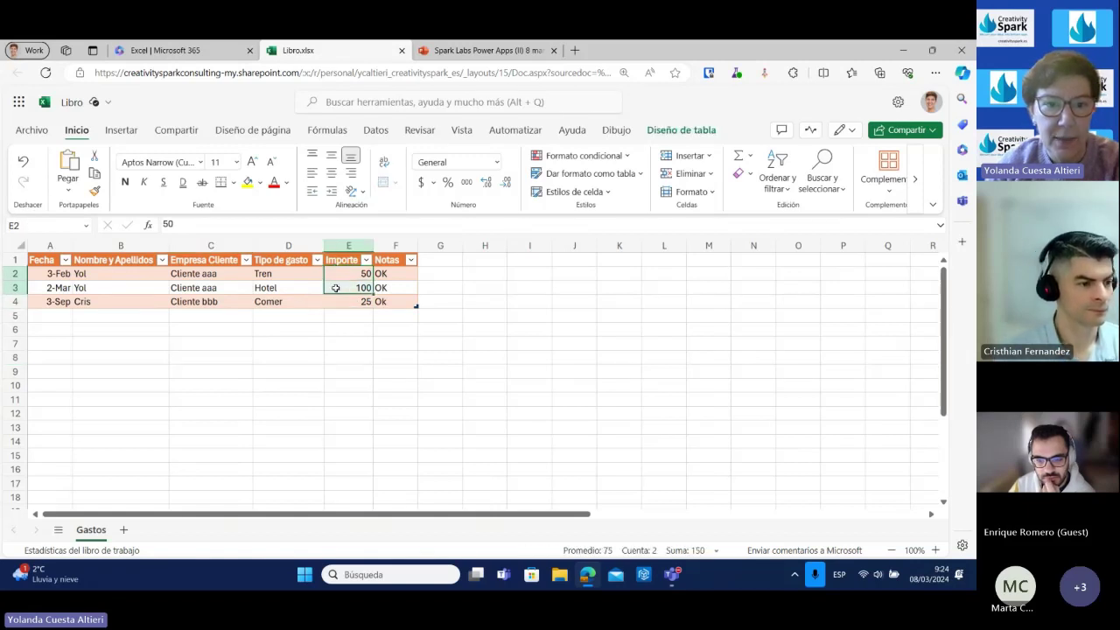
pyautogui.click(345, 303)
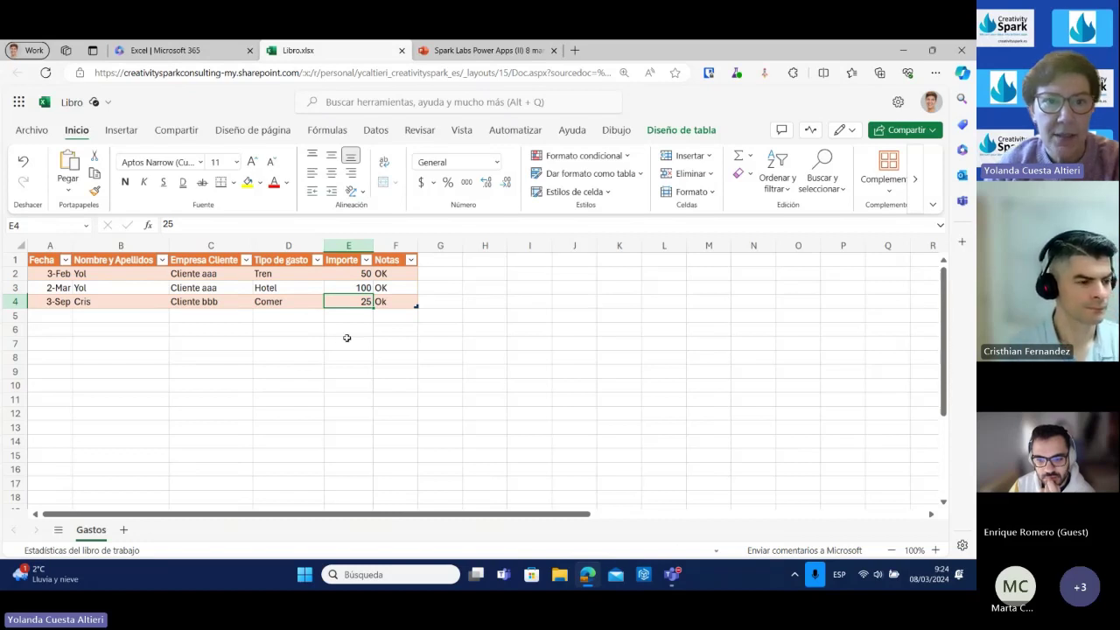
pyautogui.click(36, 136)
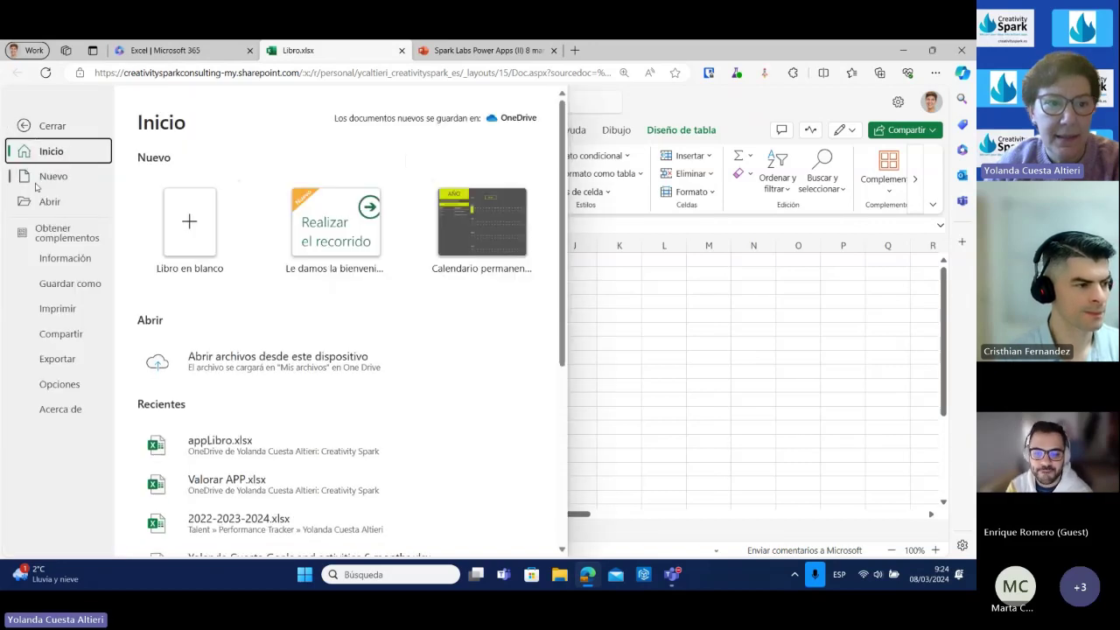
pyautogui.click(70, 291)
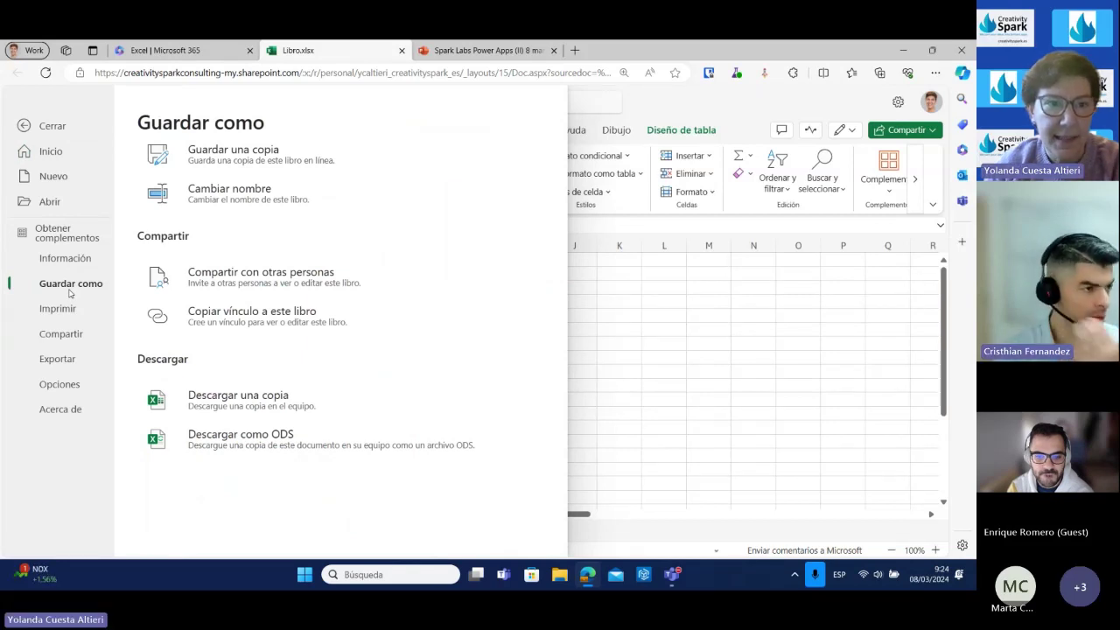
pyautogui.press('Escape')
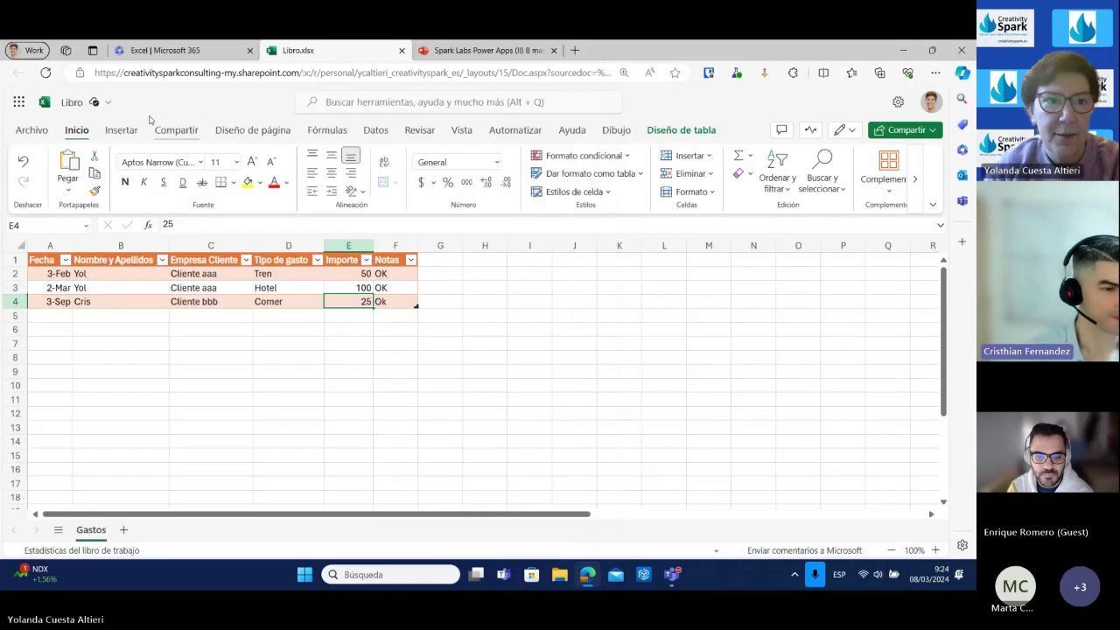
# Rename the workbook file as "App Control Gastos".
pyautogui.click(74, 103)
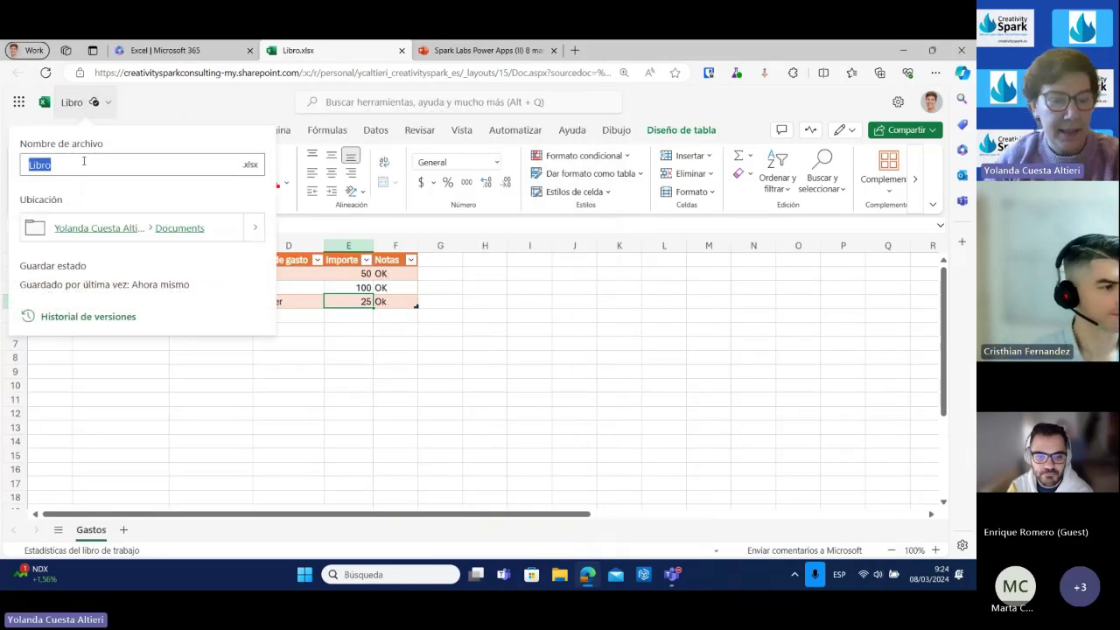
pyautogui.write('A')
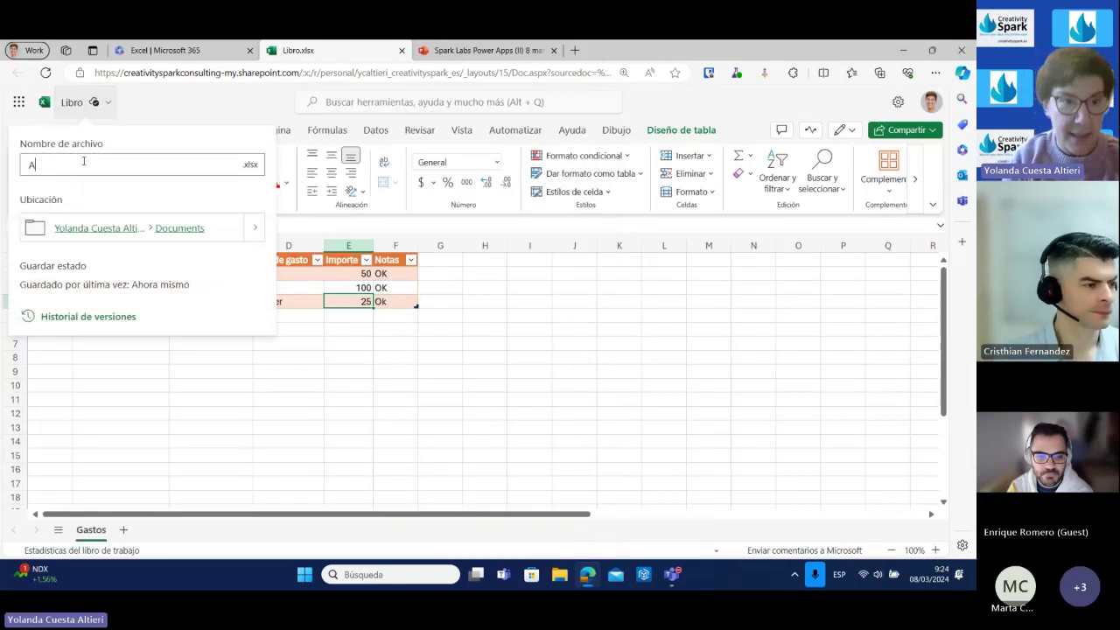
pyautogui.write('pp C')
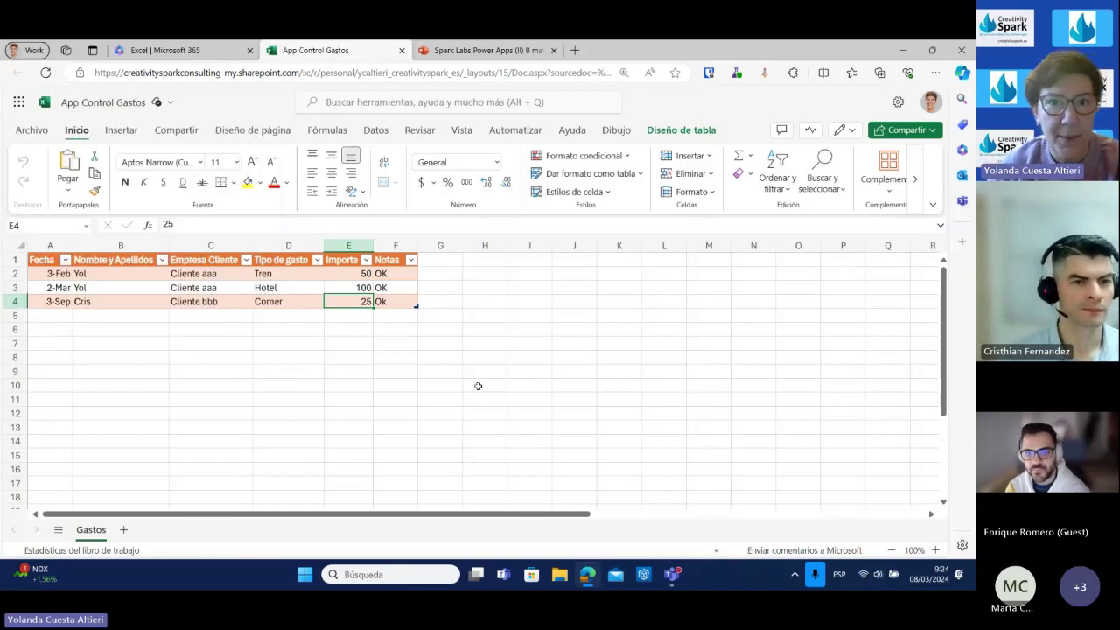
# Close the expense workbook and switch to Power Apps from the Microsoft 365 apps.
pyautogui.click(401, 51)
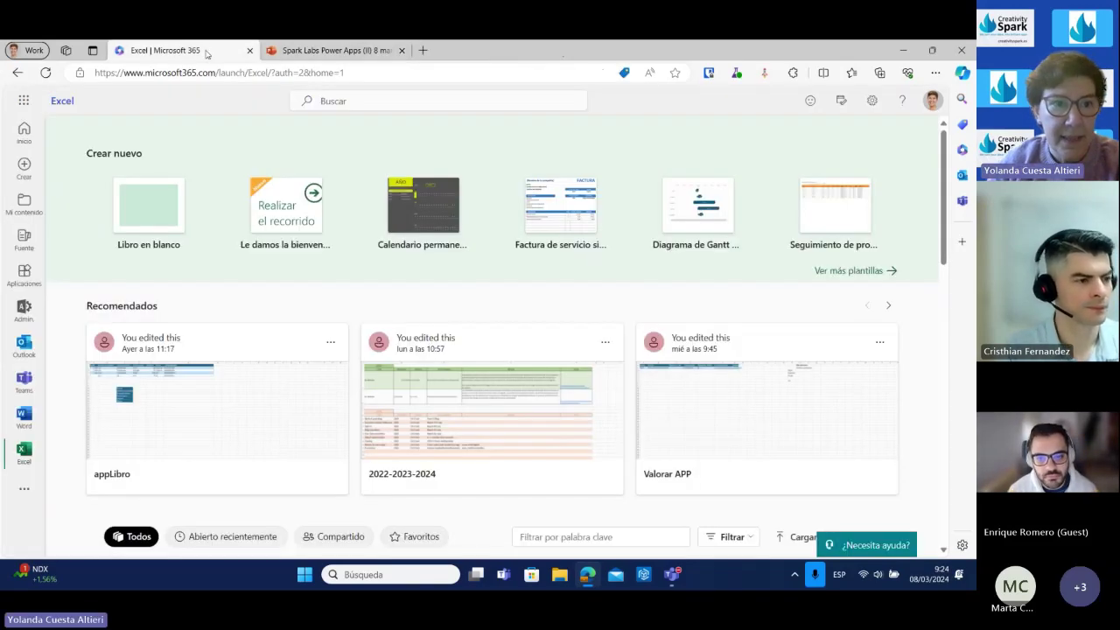
pyautogui.click(24, 101)
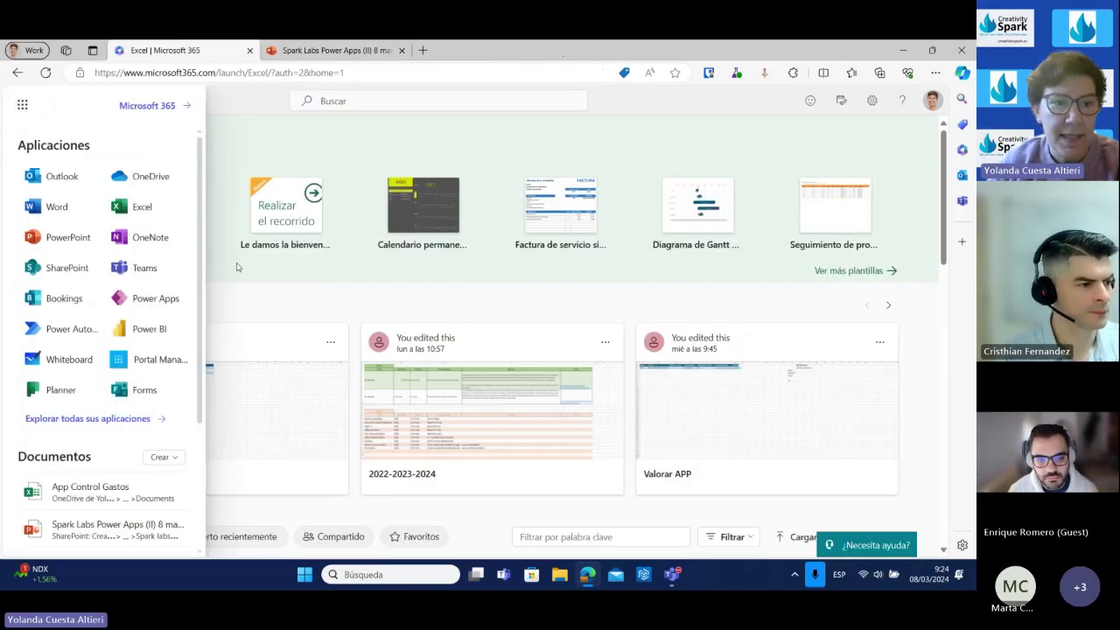
pyautogui.click(119, 301)
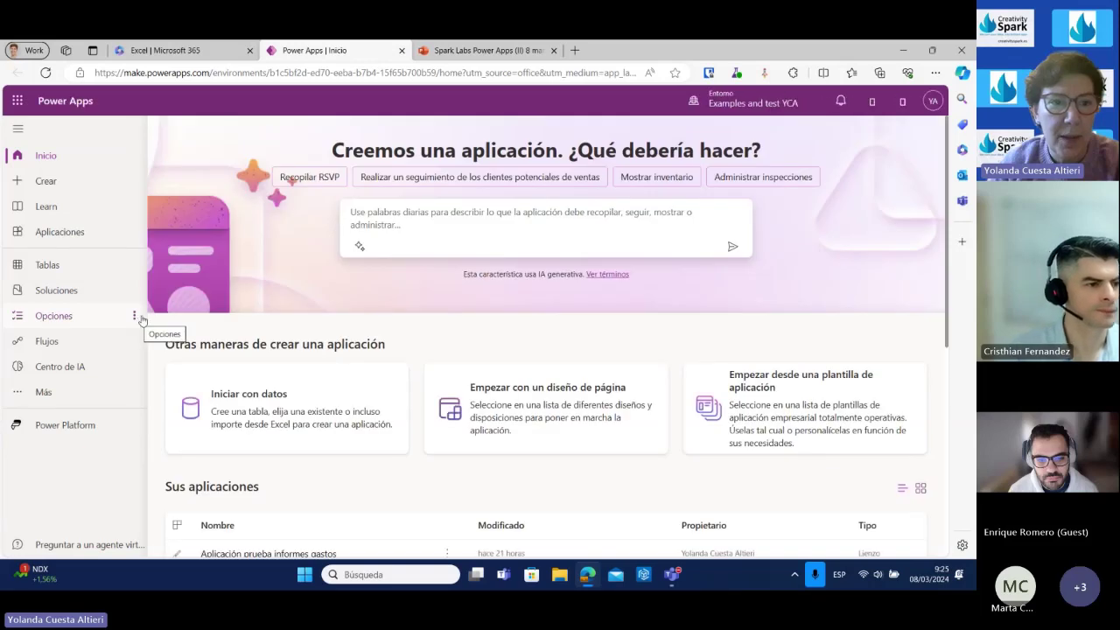
# Start a new app from Excel, using the OneDrive para la Empresa connection and the file App Control Gastos.xlsx.
pyautogui.click(75, 181)
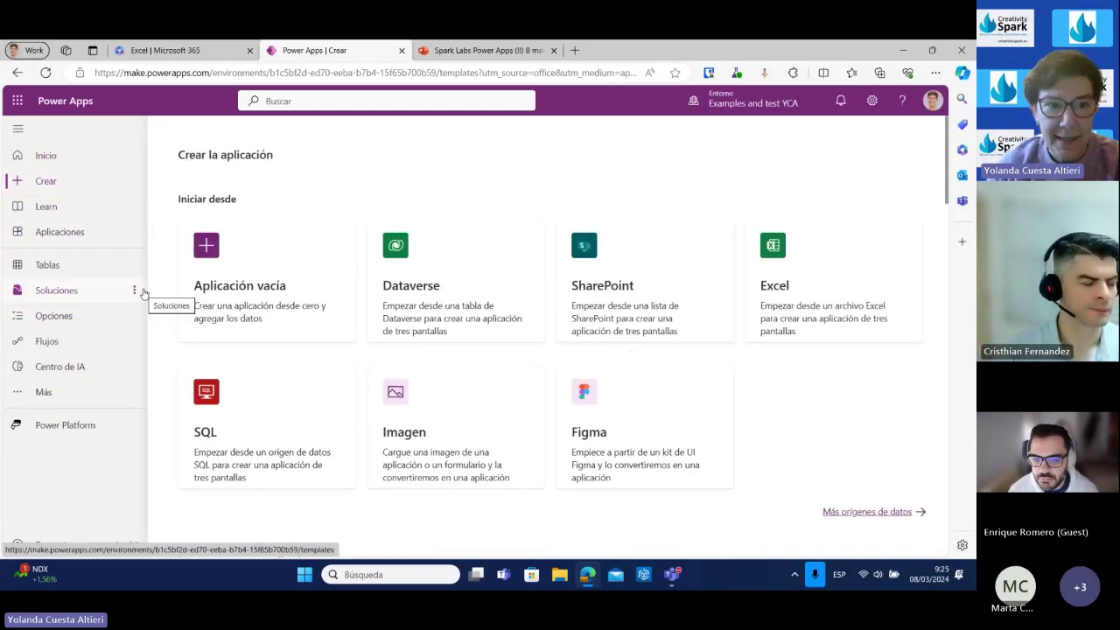
pyautogui.click(814, 280)
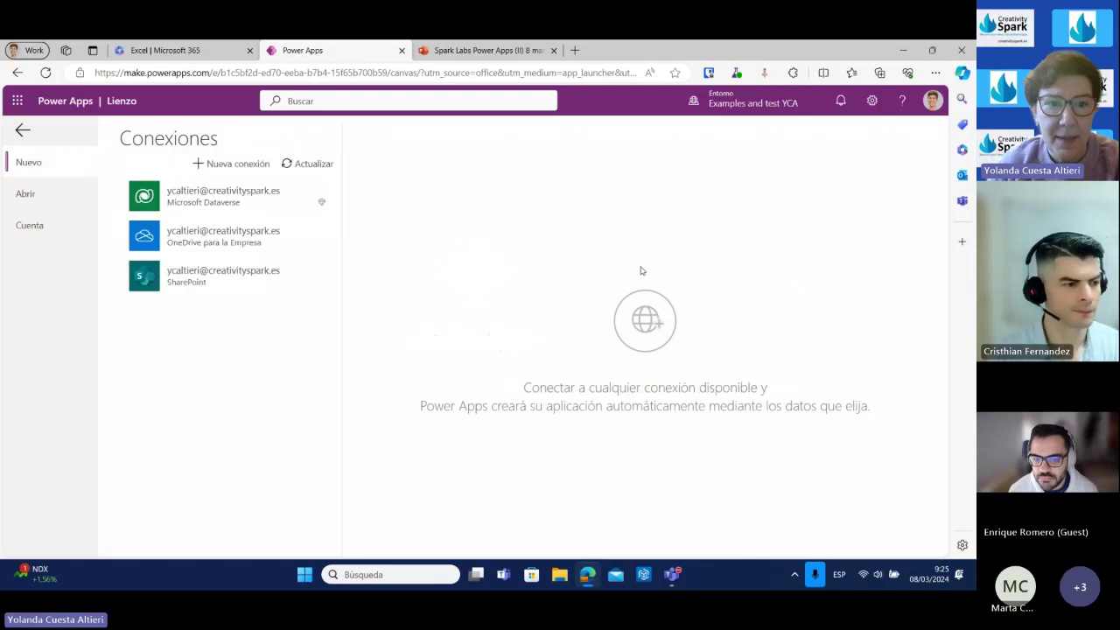
pyautogui.click(216, 239)
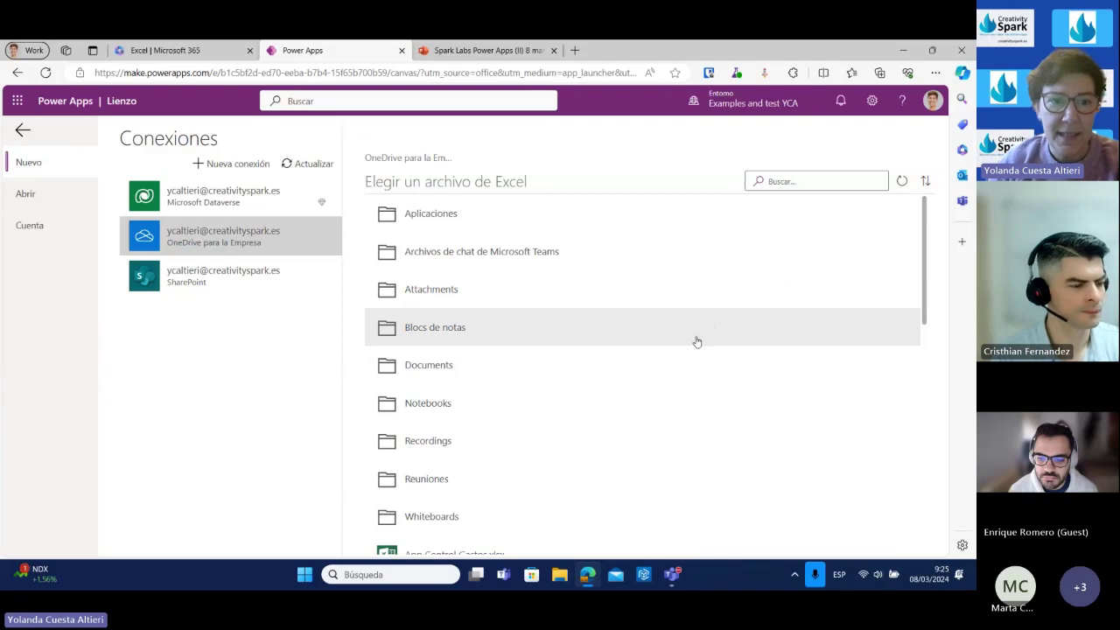
pyautogui.scroll(-3, 676, 343)
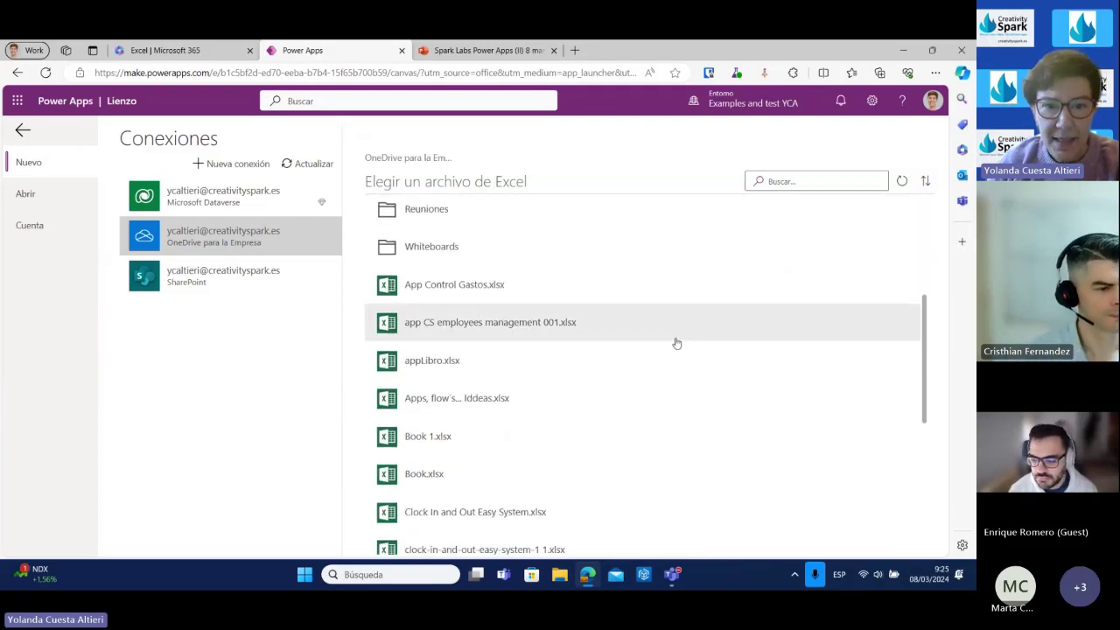
pyautogui.scroll(-1, 676, 343)
pyautogui.scroll(1, 677, 343)
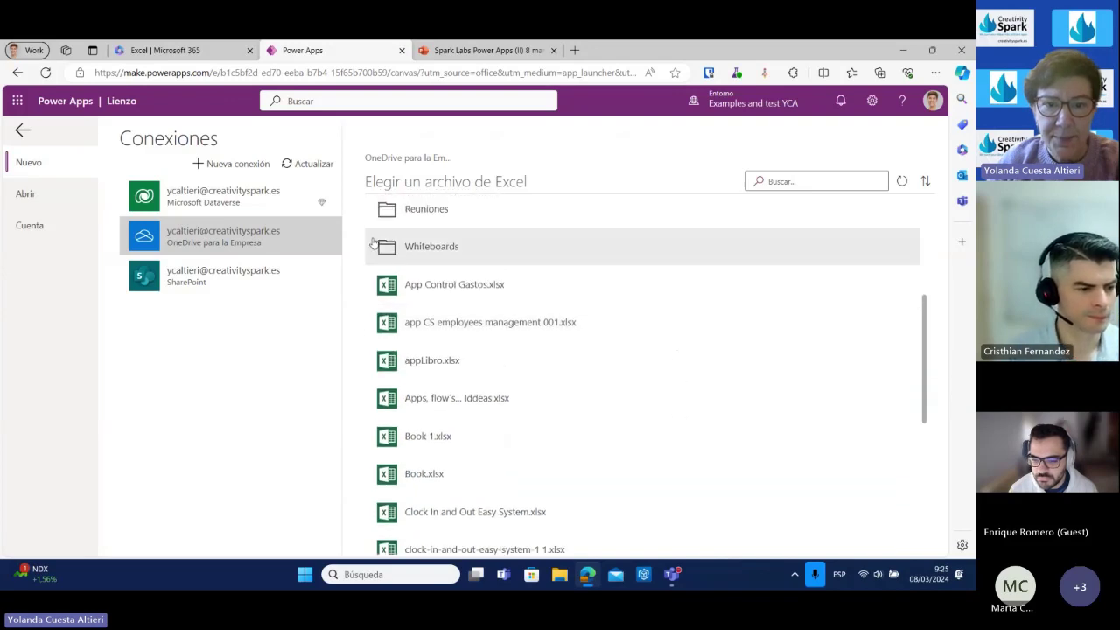
pyautogui.click(416, 281)
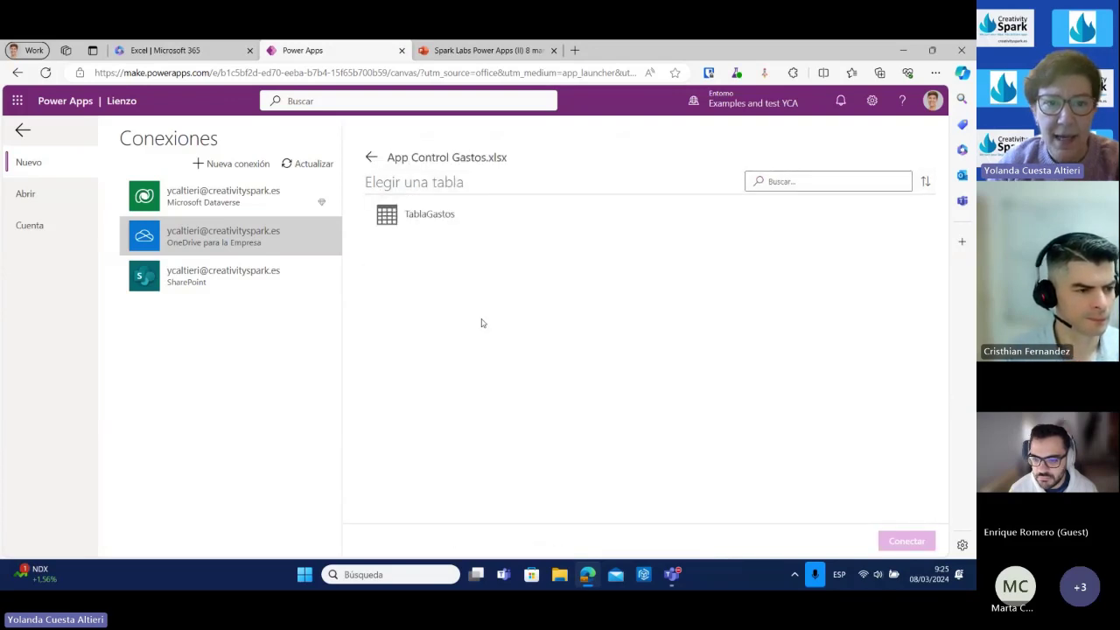
# Connect the TablaGastos table to generate the app from it.
pyautogui.click(426, 227)
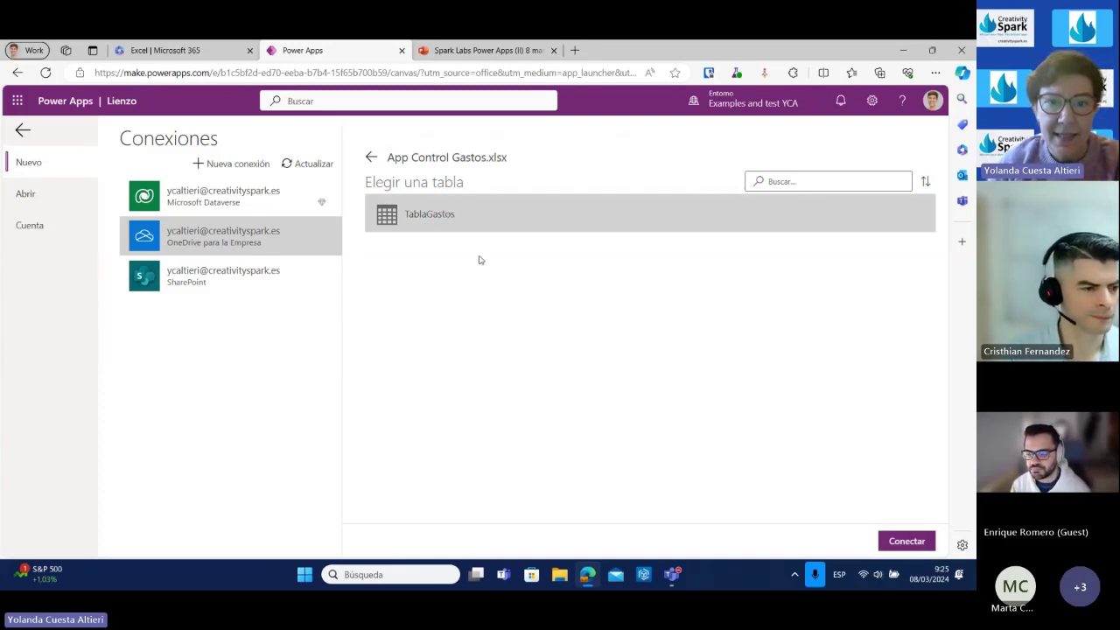
pyautogui.click(500, 218)
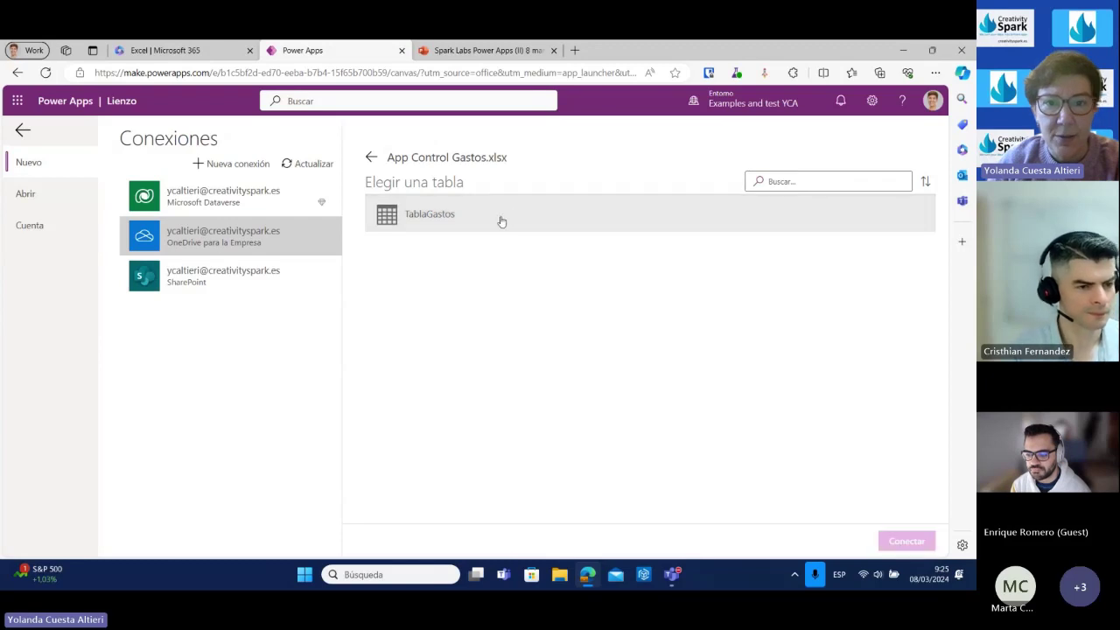
pyautogui.click(465, 219)
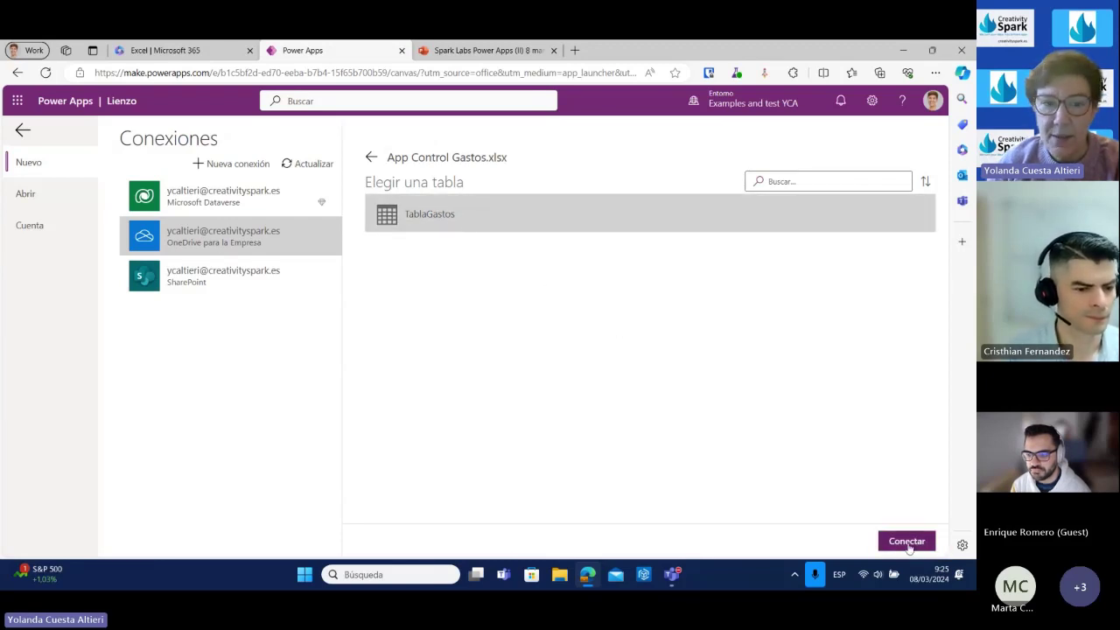
pyautogui.click(907, 542)
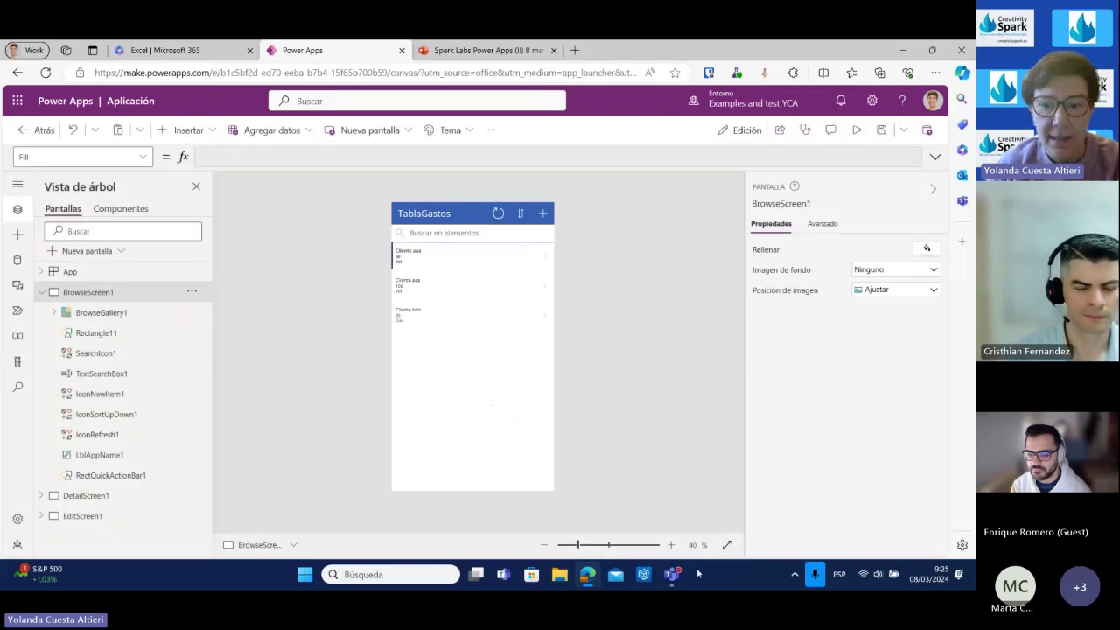
pyautogui.click(672, 546)
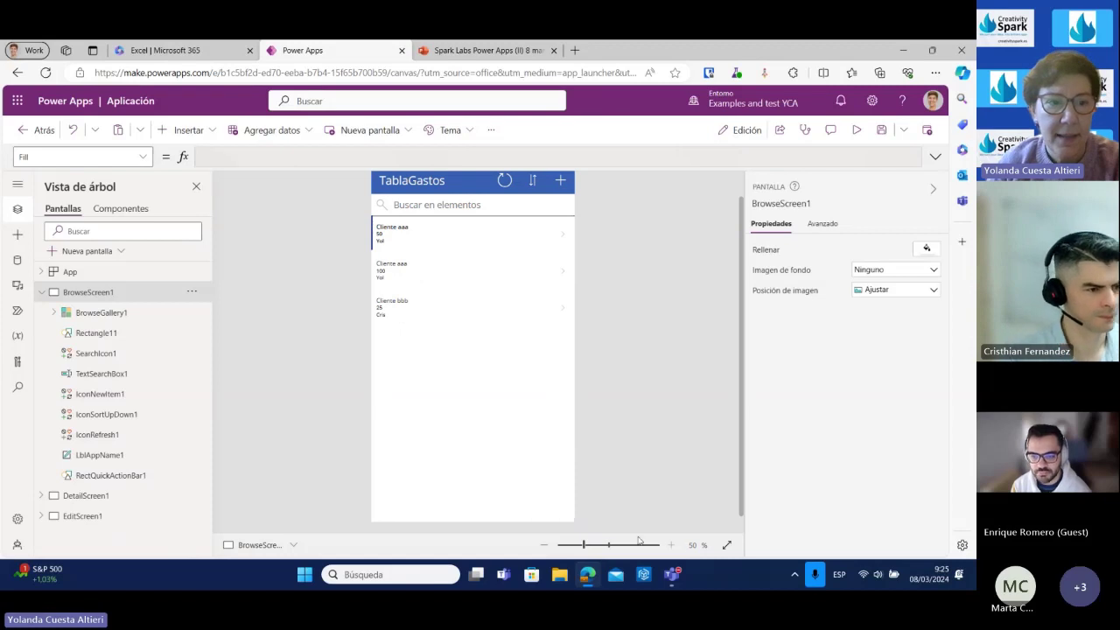
# Examine the app's tree structure, looking through the elements of BrowseScreen1, DetailScreen1 and EditScreen1 one by one.
pyautogui.click(41, 294)
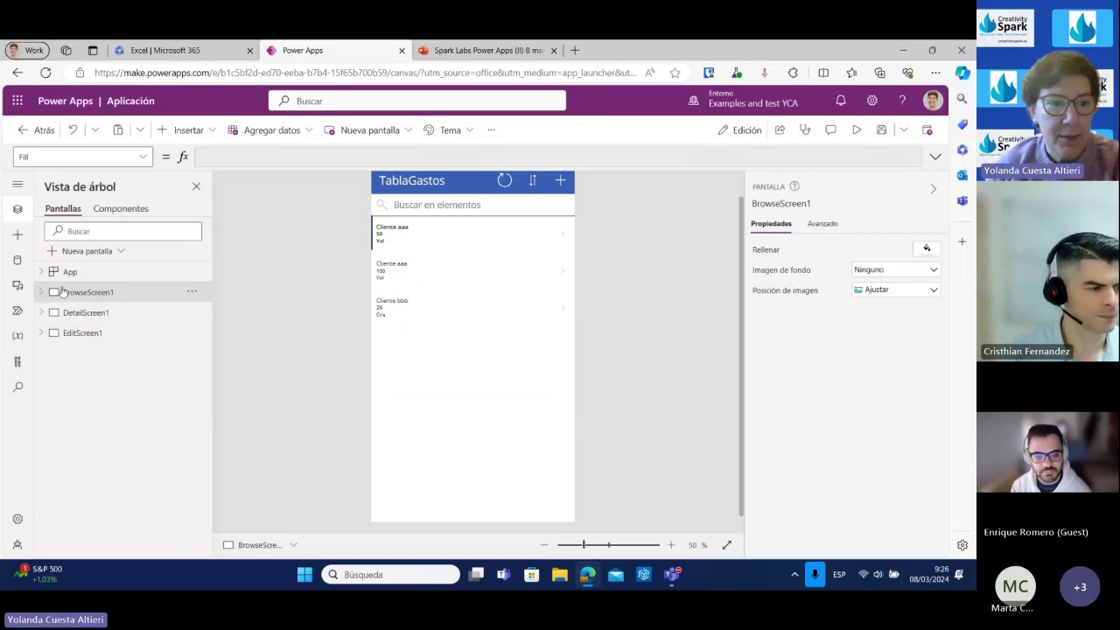
pyautogui.click(71, 272)
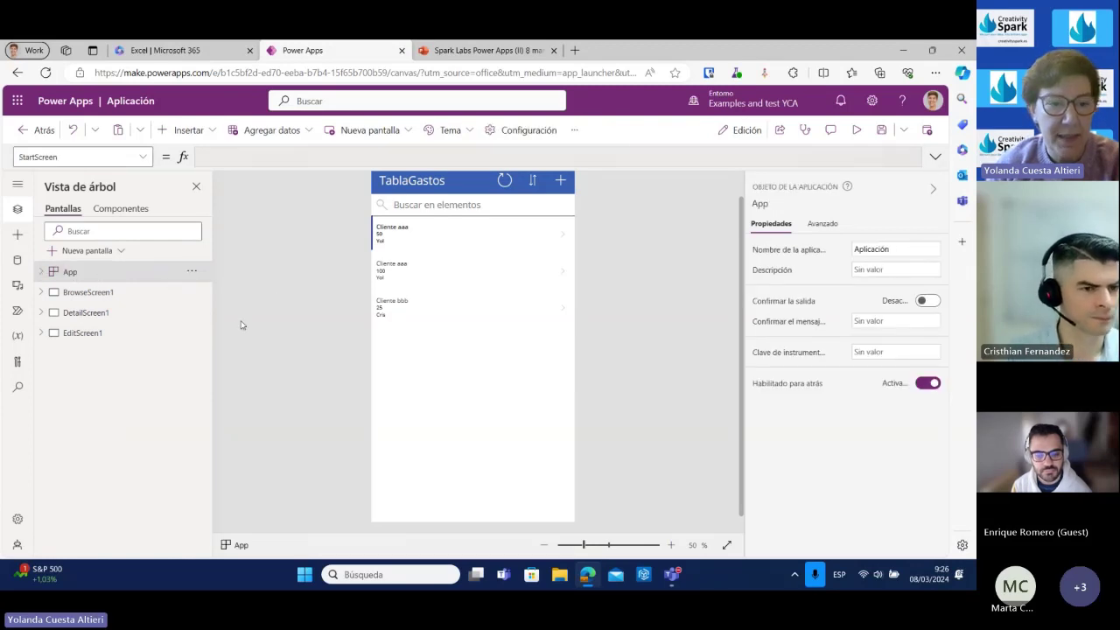
pyautogui.click(41, 293)
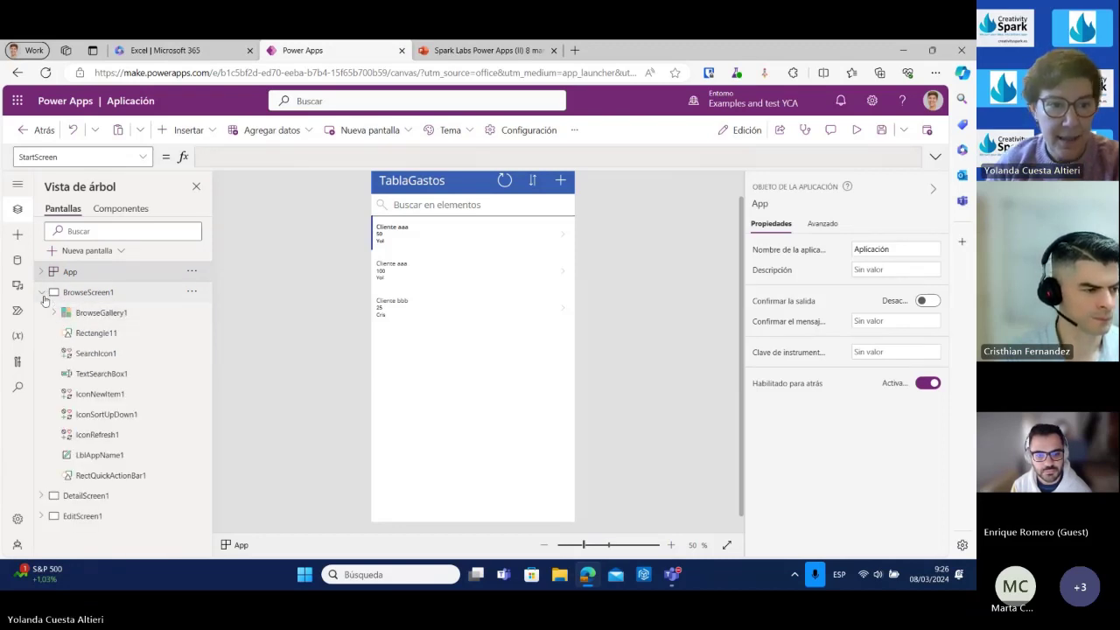
pyautogui.click(41, 294)
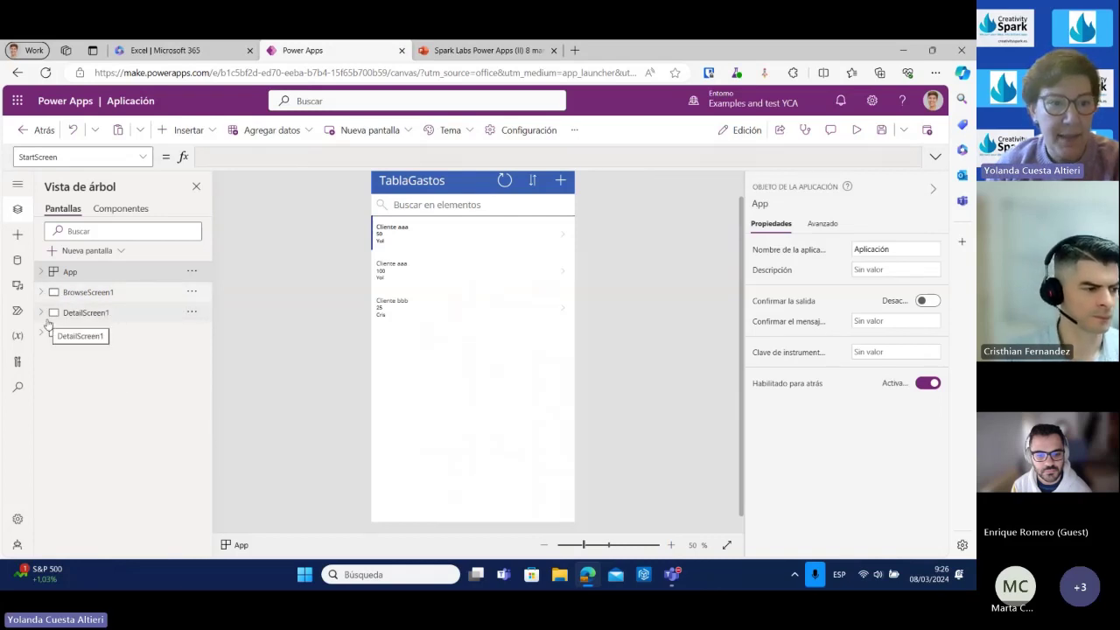
pyautogui.click(41, 312)
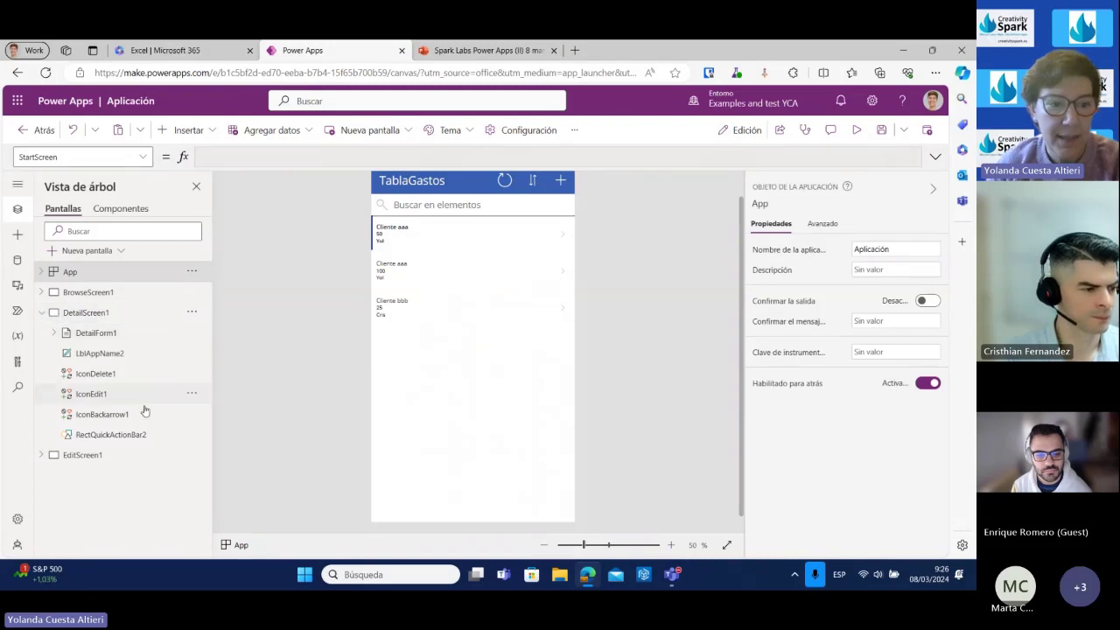
pyautogui.click(41, 313)
pyautogui.click(41, 333)
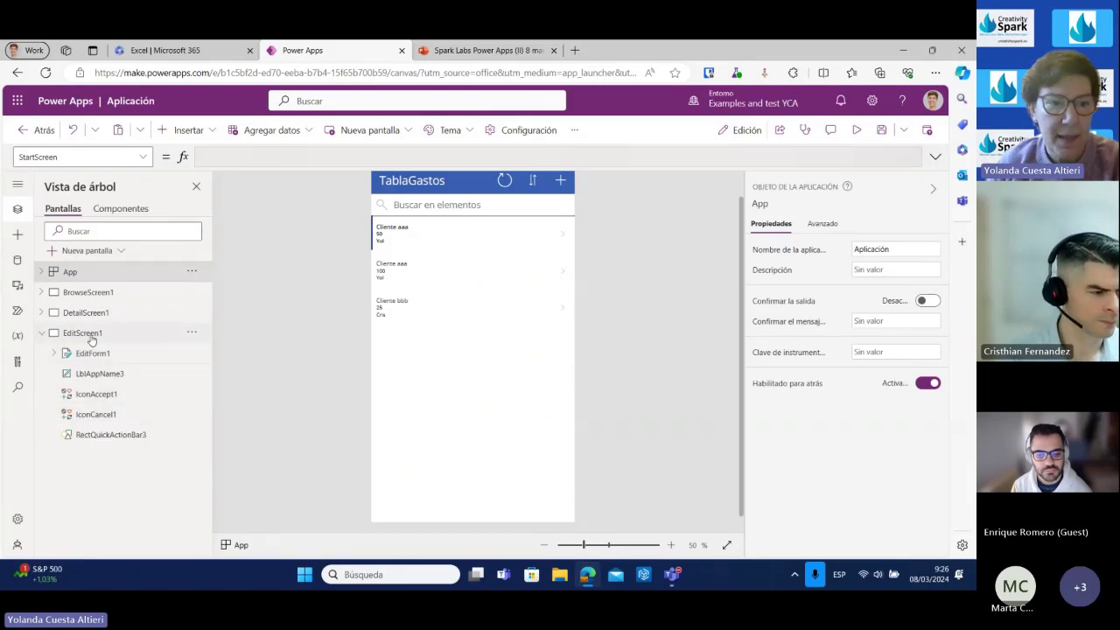
pyautogui.click(42, 333)
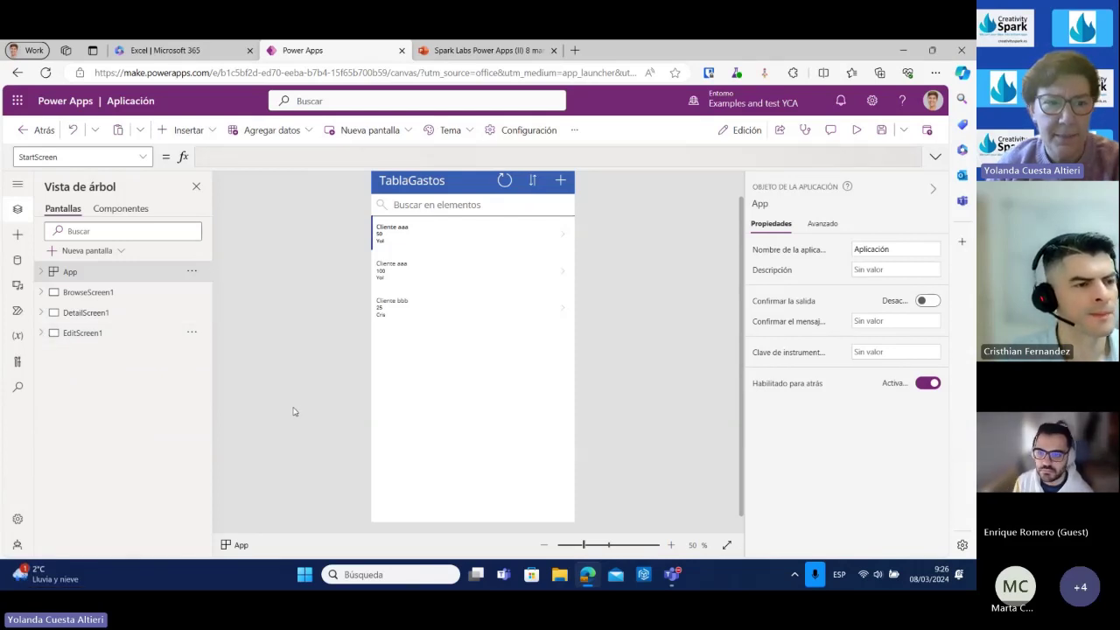
# Examine the BrowseScreen1 components, including the gallery, rectangle, search icon, search text box and refresh icon.
pyautogui.click(75, 295)
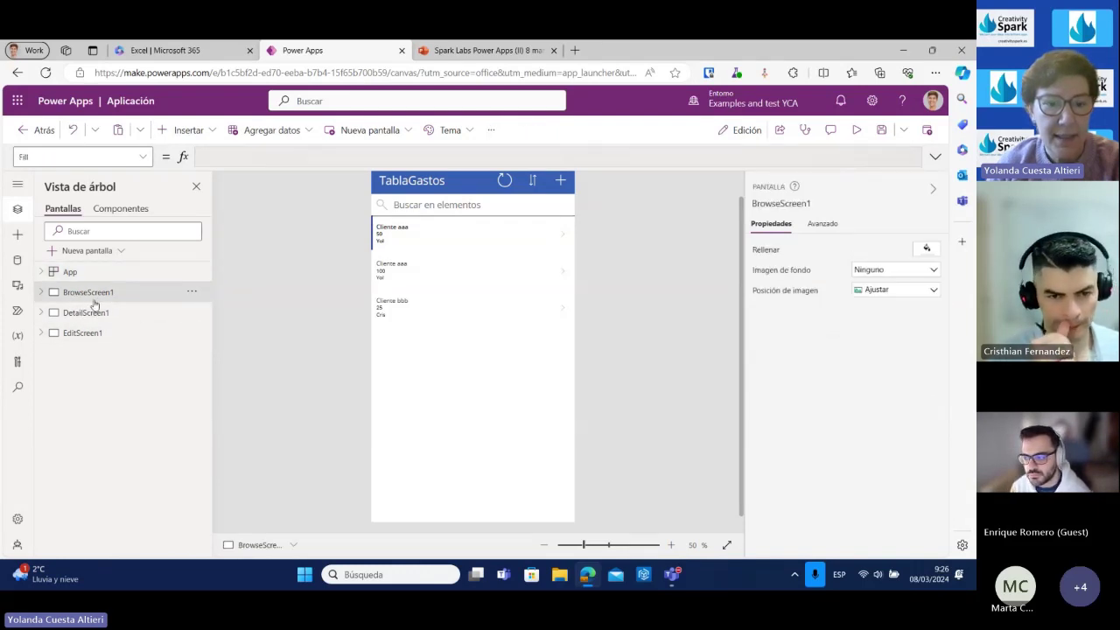
pyautogui.click(40, 294)
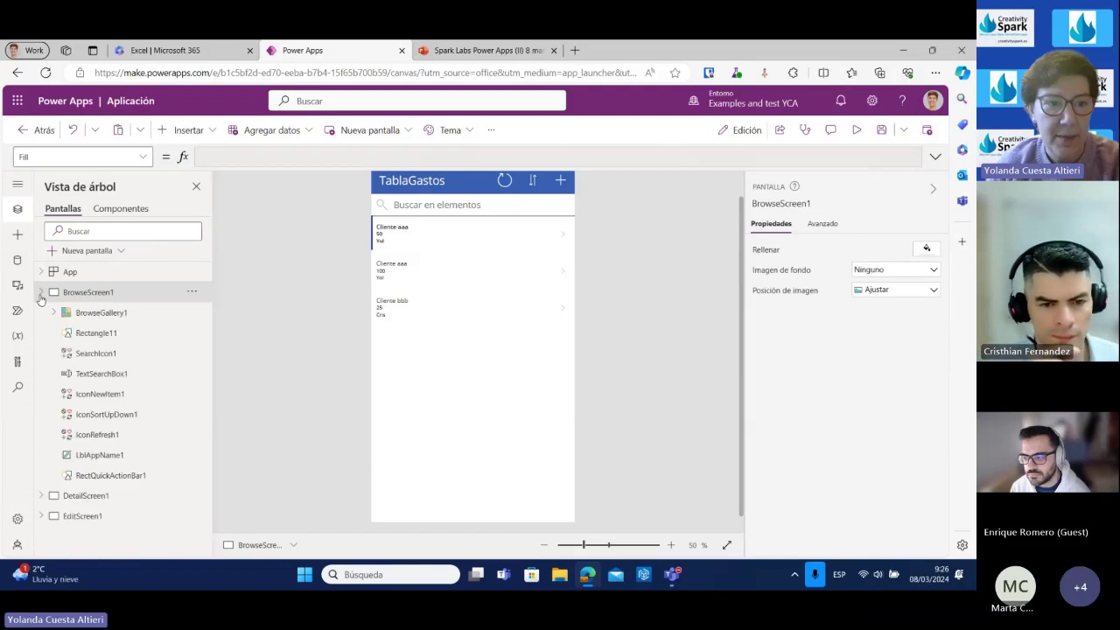
pyautogui.click(115, 313)
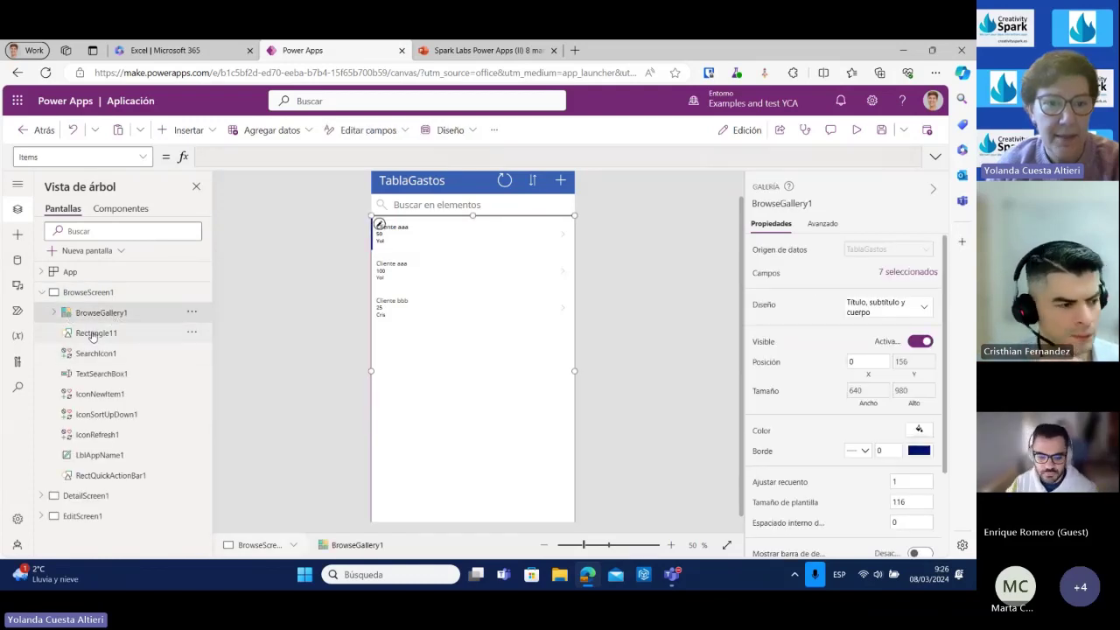
pyautogui.click(99, 334)
pyautogui.click(94, 354)
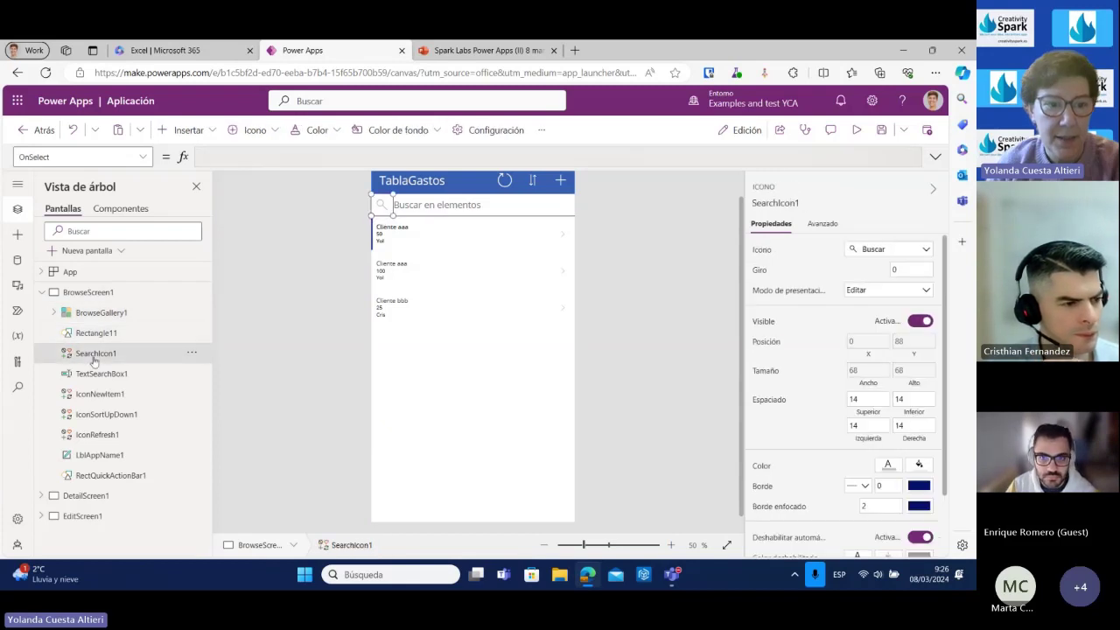
pyautogui.click(95, 374)
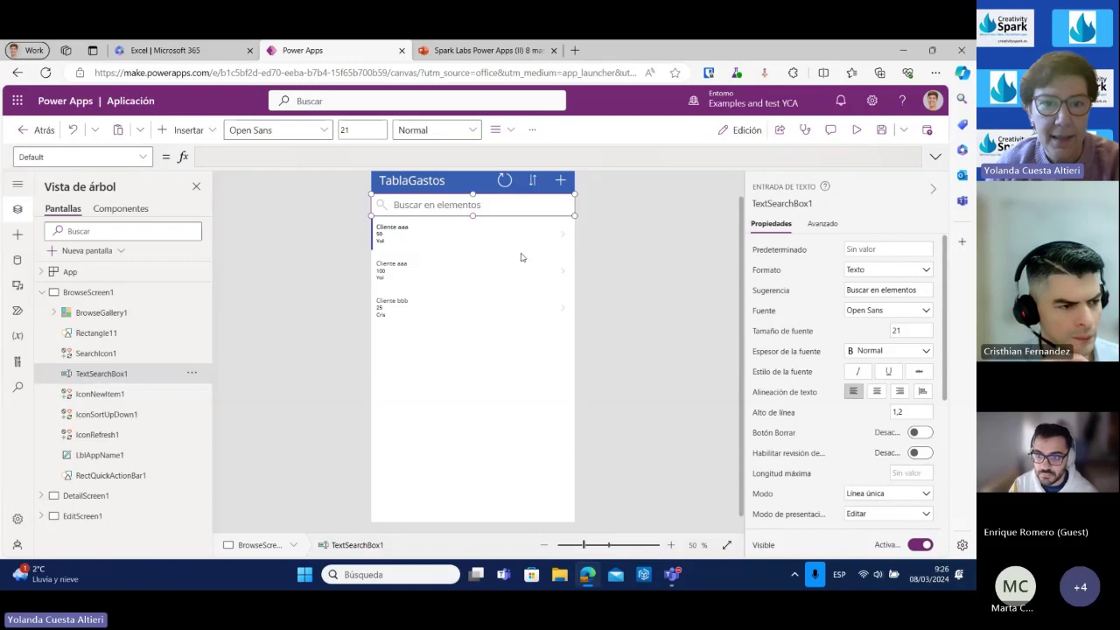
pyautogui.click(98, 435)
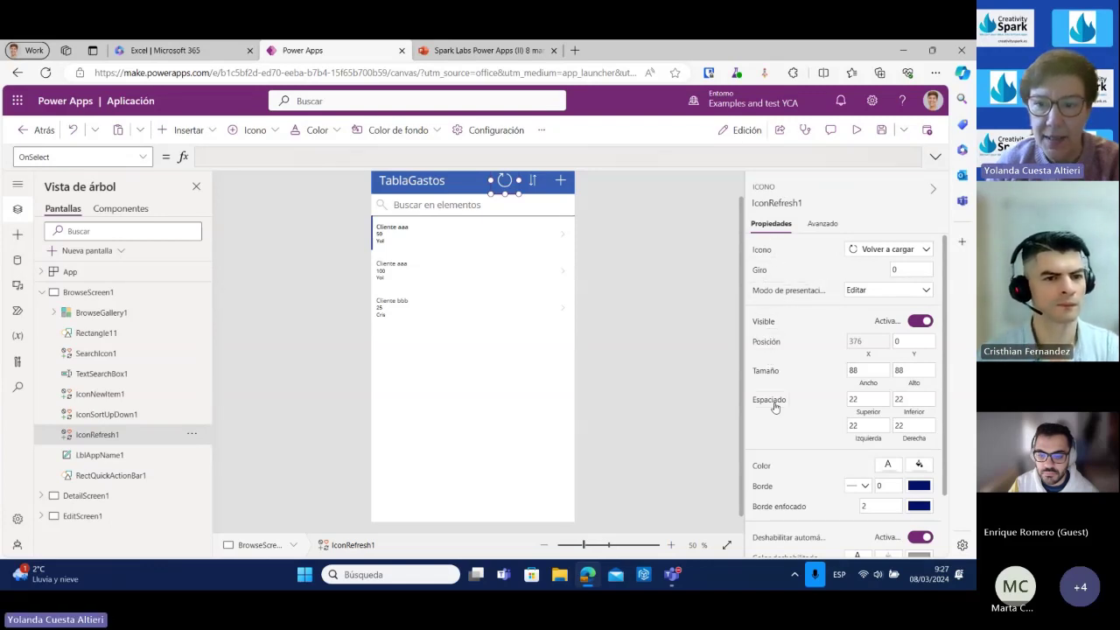
pyautogui.click(42, 296)
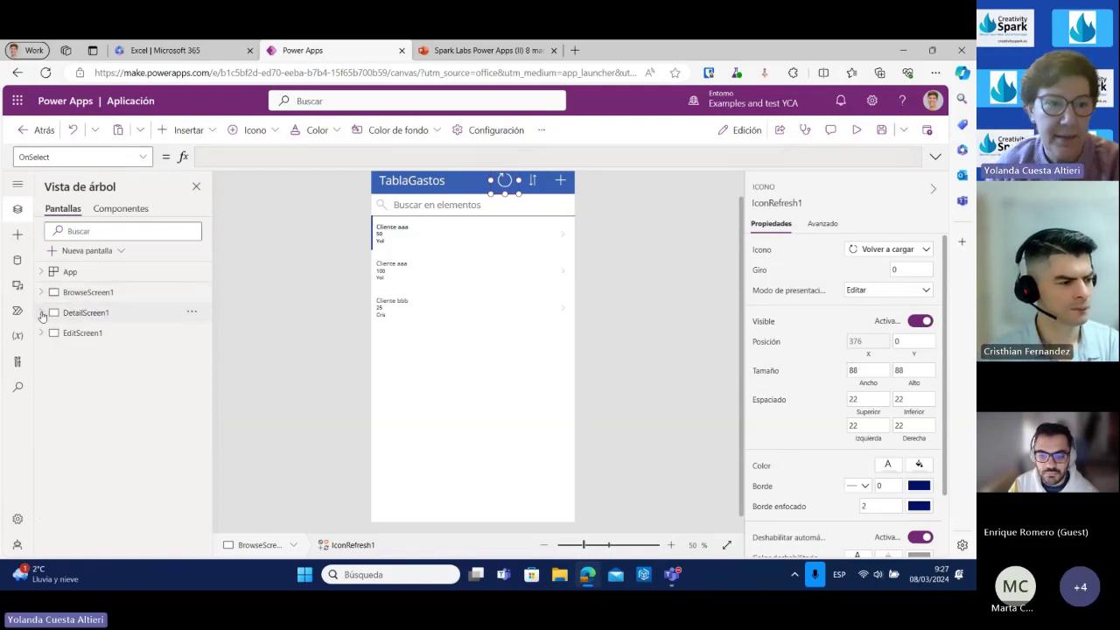
# Examine DetailScreen1 and its detail form, delete icon and back arrow icon.
pyautogui.click(42, 313)
pyautogui.click(56, 317)
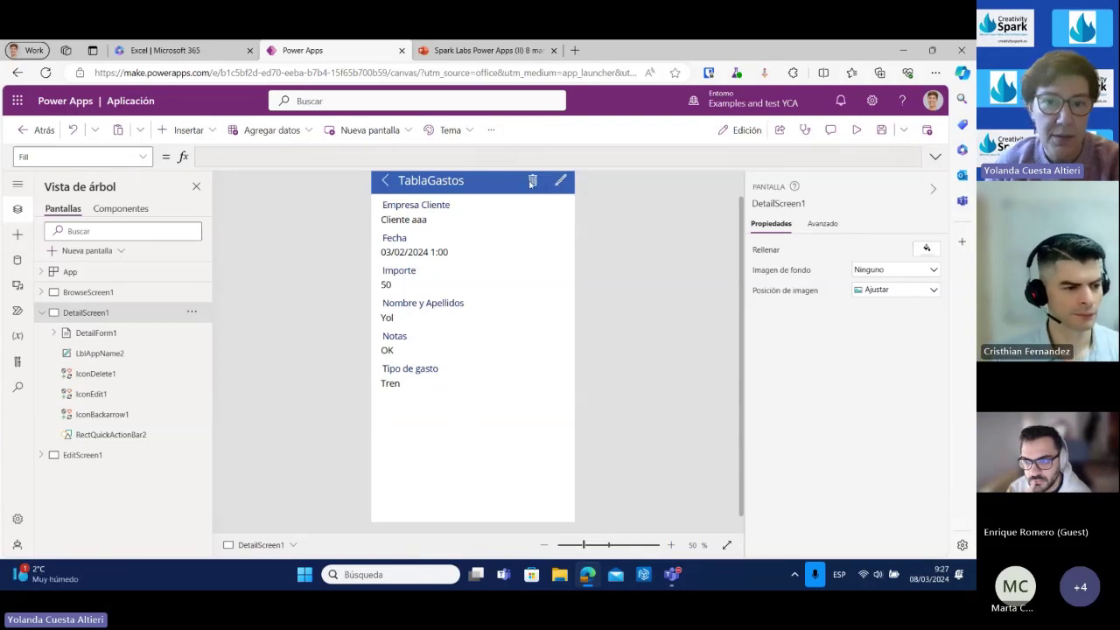
pyautogui.click(84, 340)
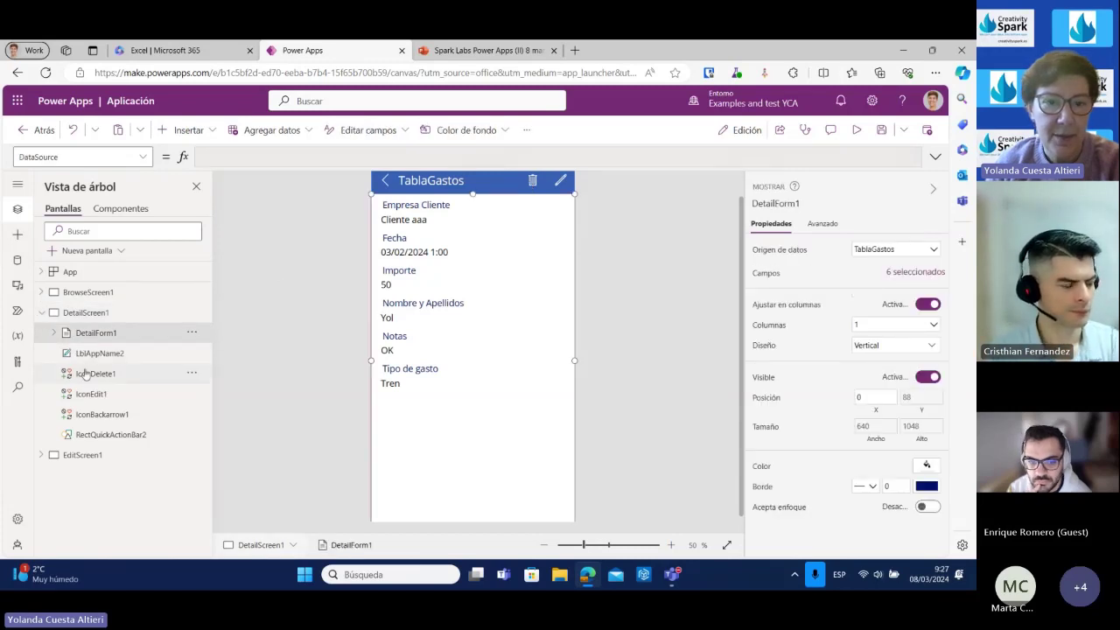
pyautogui.click(92, 373)
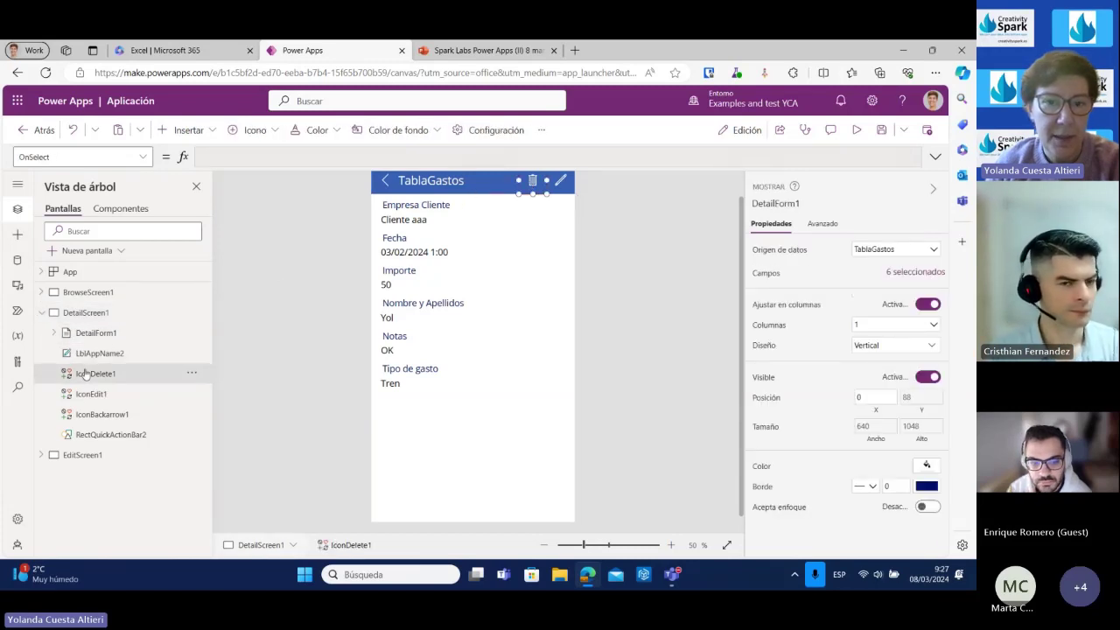
pyautogui.click(92, 417)
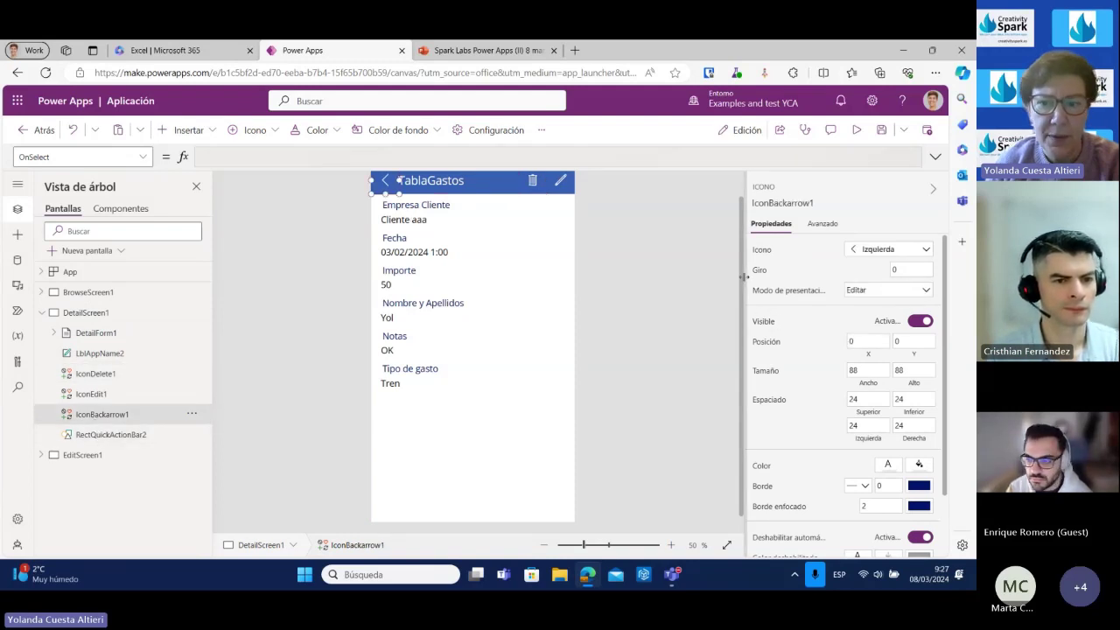
pyautogui.scroll(1, 740, 271)
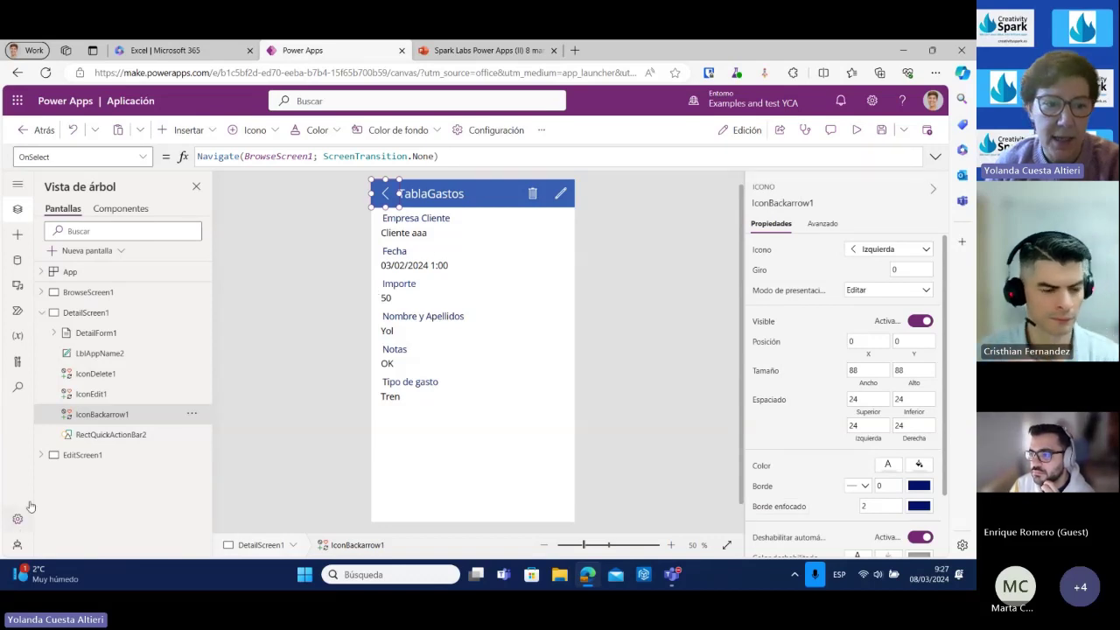
# Examine EditScreen1 with its title label and accept icon.
pyautogui.click(42, 456)
pyautogui.click(84, 456)
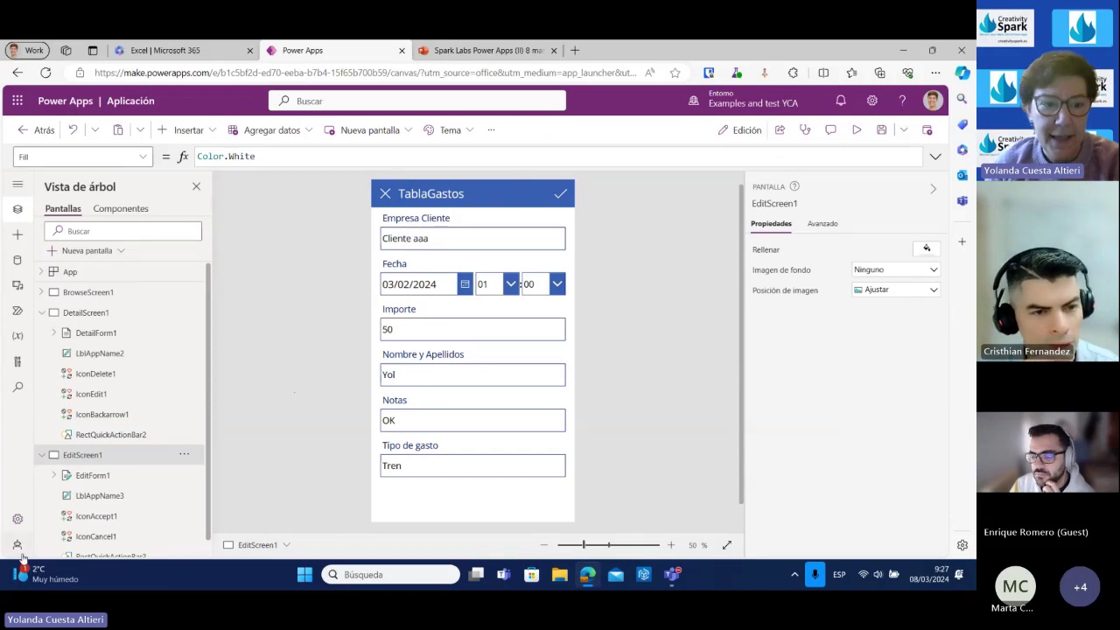
pyautogui.click(114, 496)
pyautogui.click(86, 520)
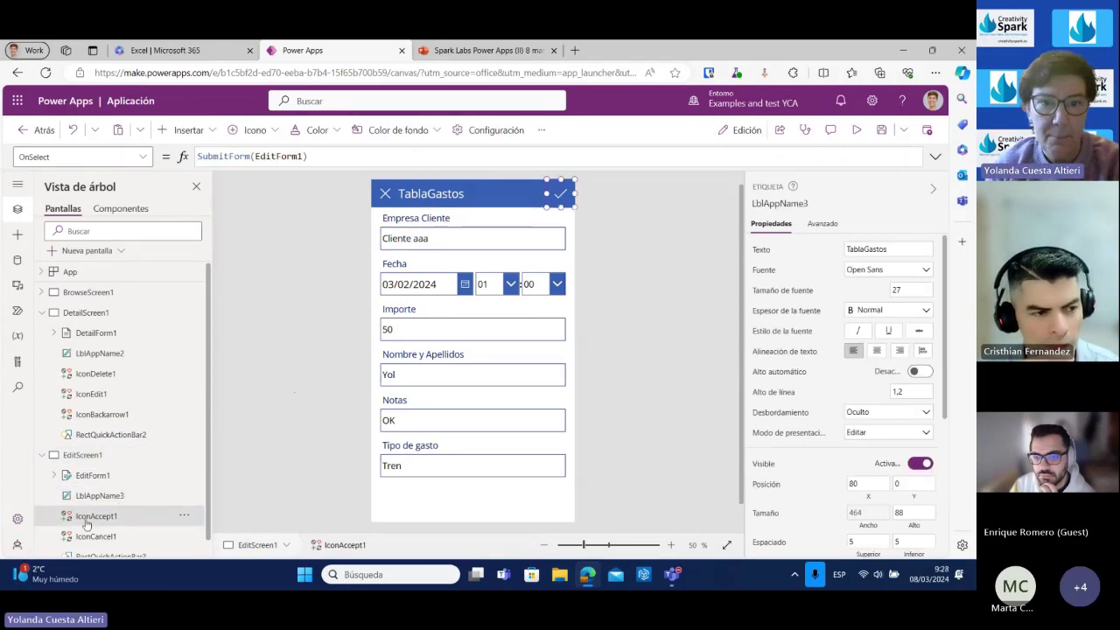
pyautogui.click(291, 311)
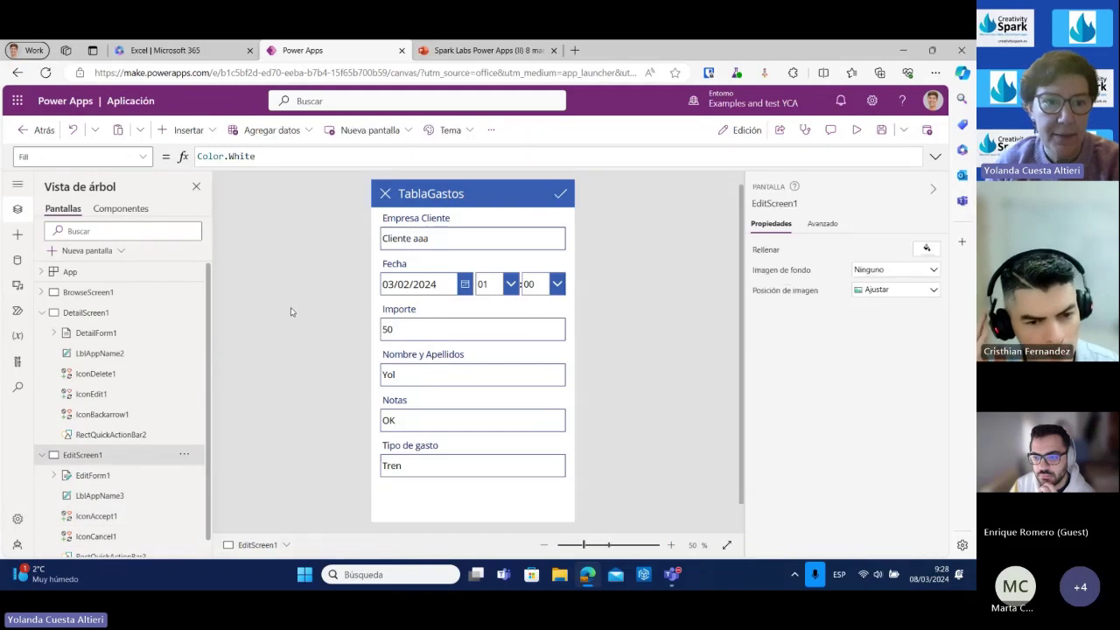
# Apply the Coral theme to the whole app and check it on the detail and edit screens.
pyautogui.click(95, 296)
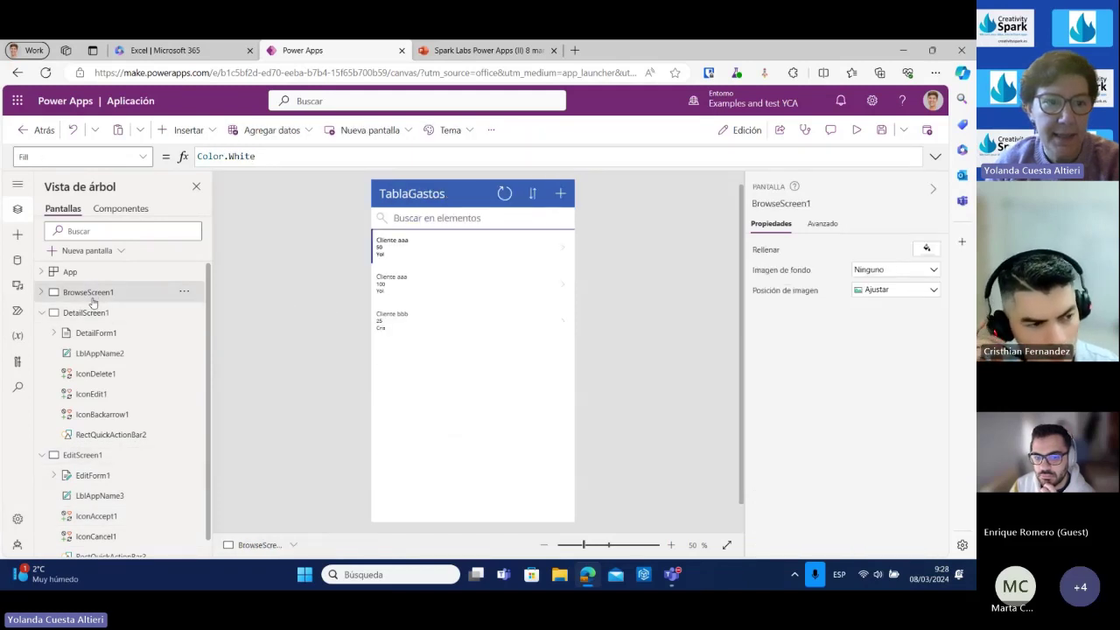
pyautogui.click(41, 272)
pyautogui.click(89, 273)
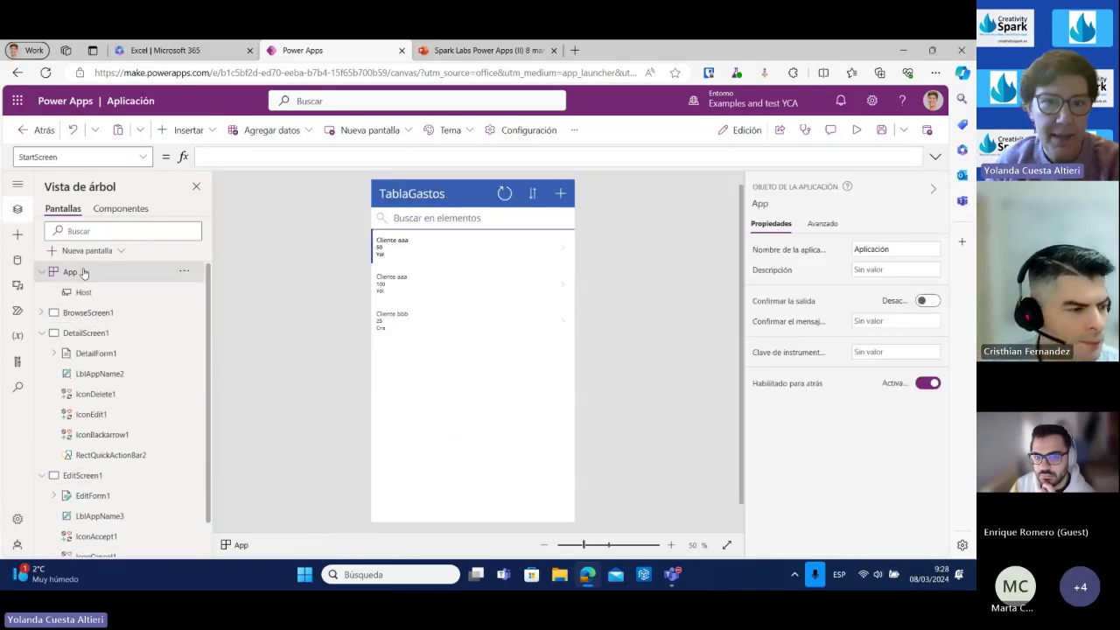
pyautogui.click(461, 131)
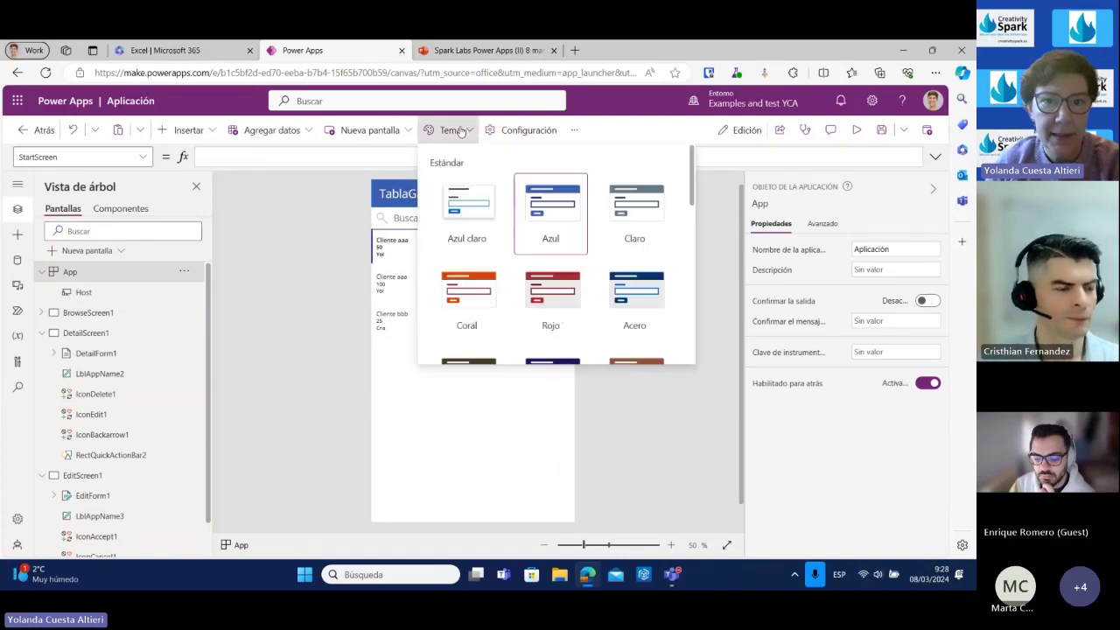
pyautogui.click(456, 294)
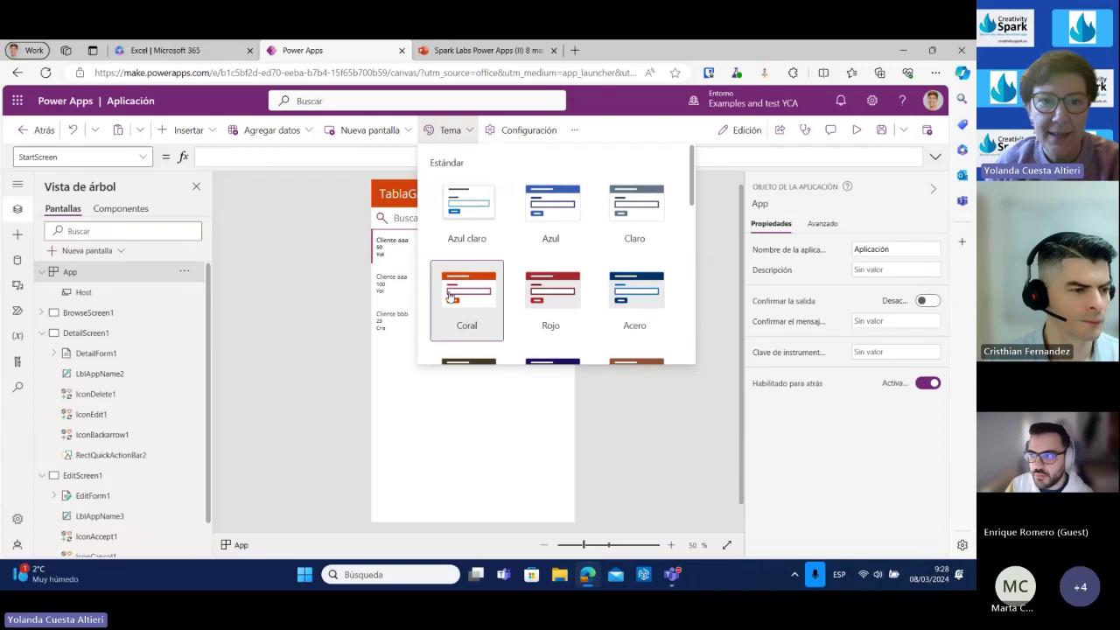
pyautogui.click(282, 267)
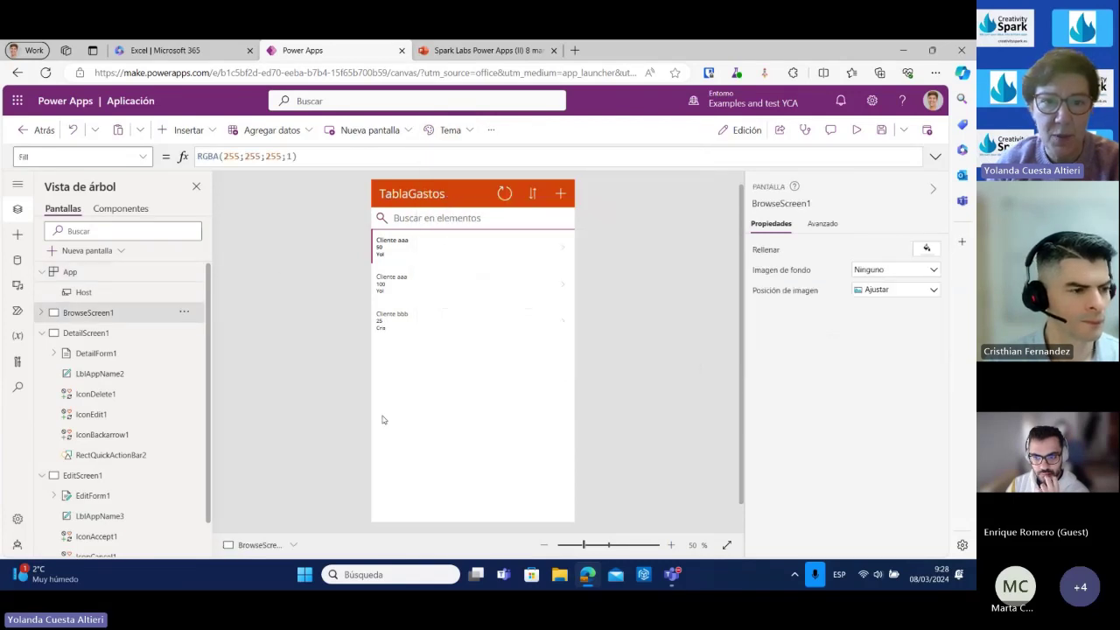
pyautogui.click(111, 335)
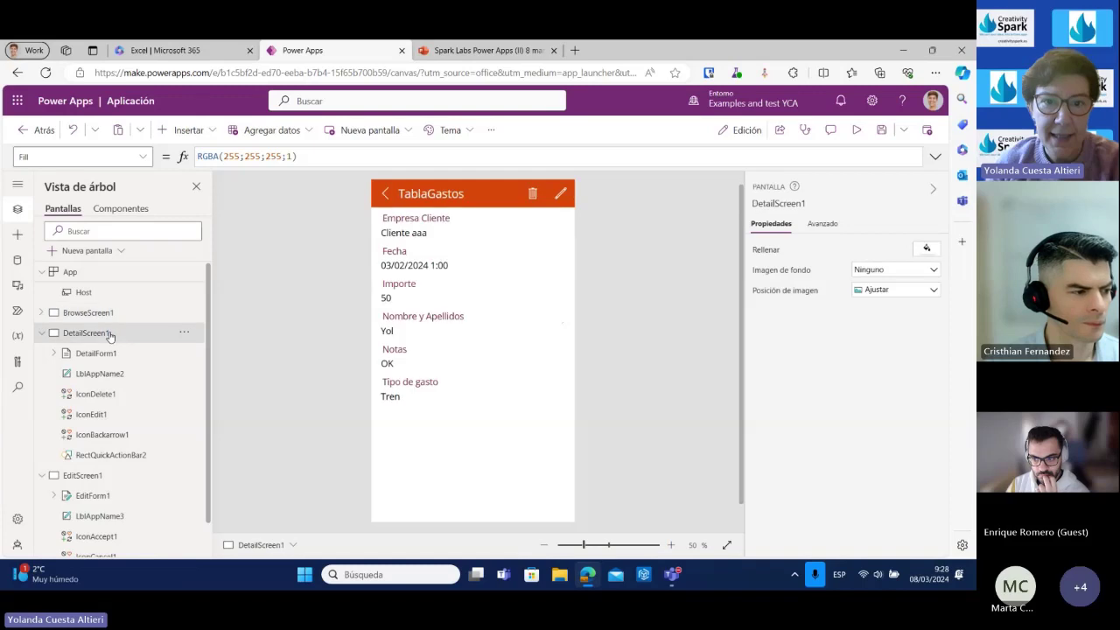
pyautogui.click(90, 482)
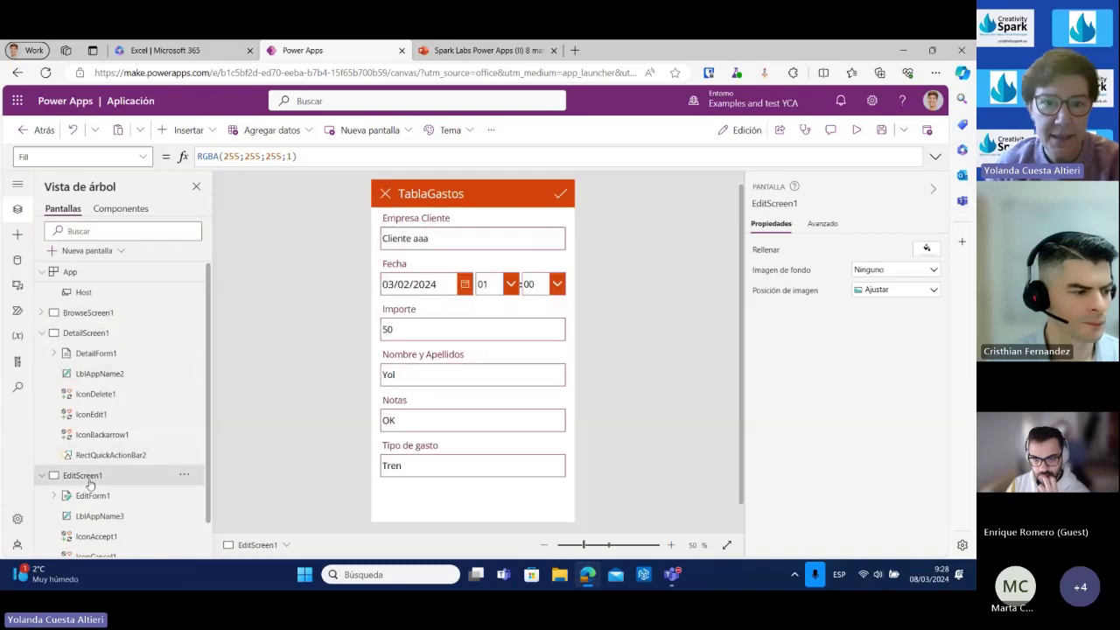
# Change the layout of the BrowseScreen1 gallery to Título y subtítulo.
pyautogui.click(72, 318)
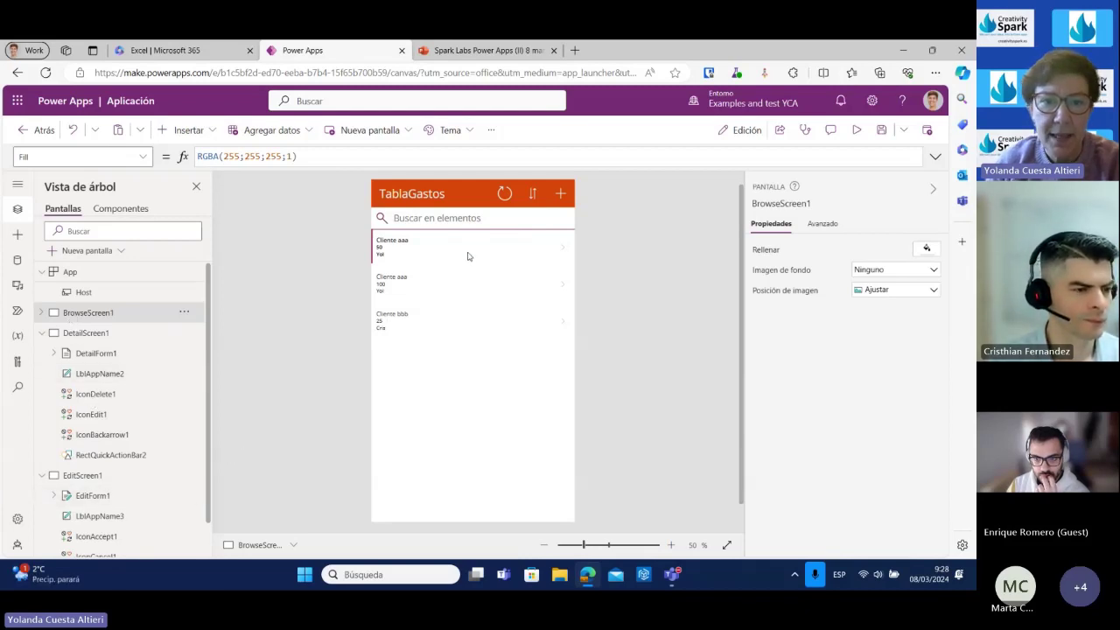
pyautogui.click(552, 507)
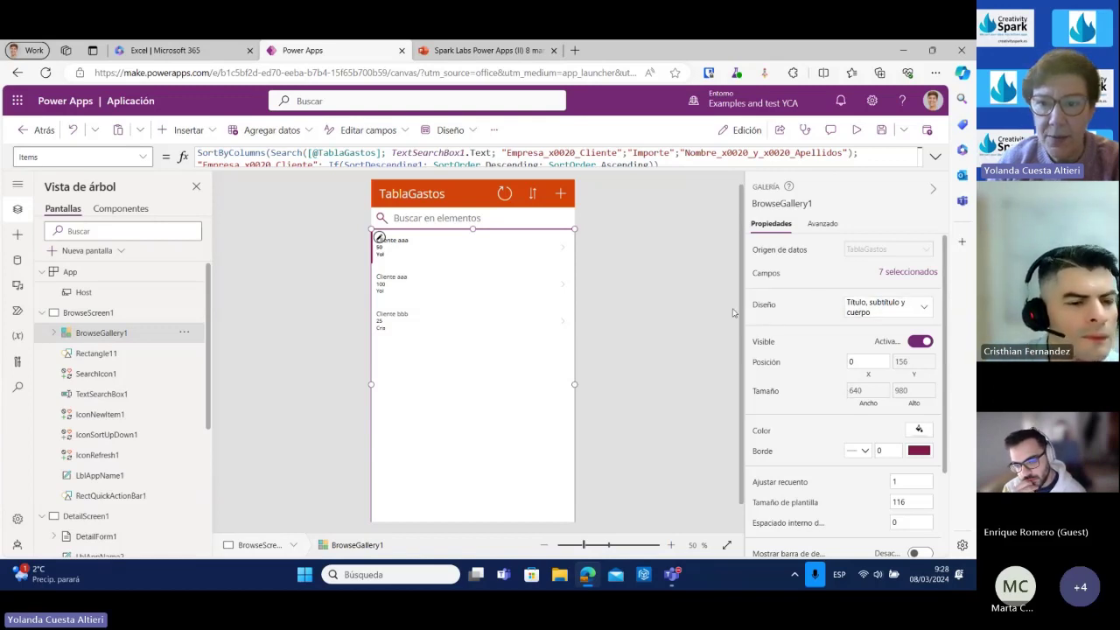
pyautogui.click(876, 313)
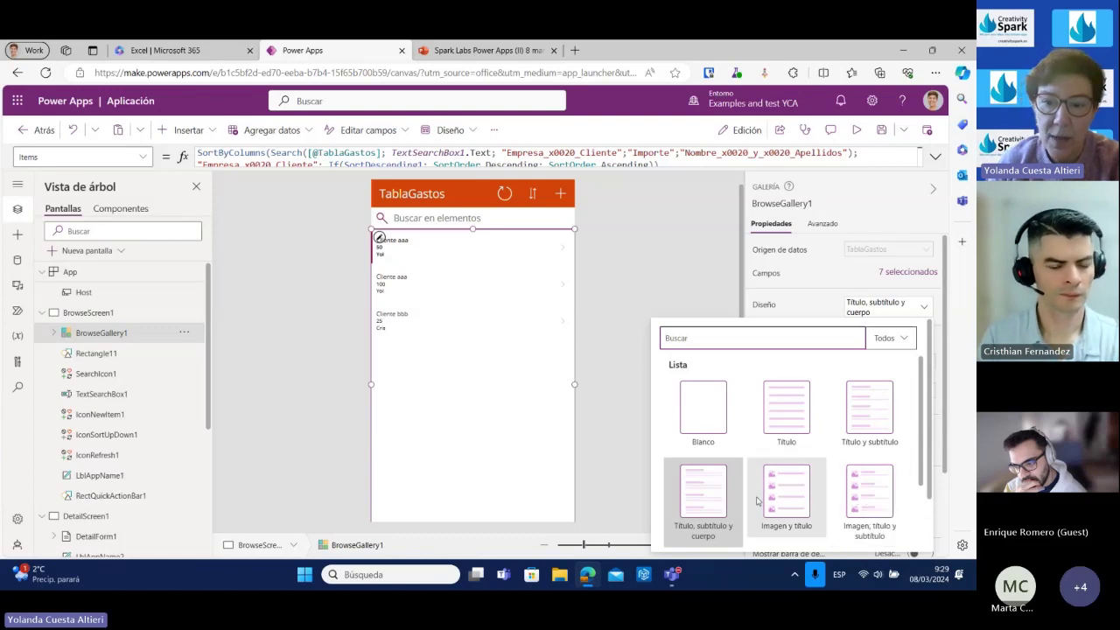
pyautogui.scroll(-2, 774, 495)
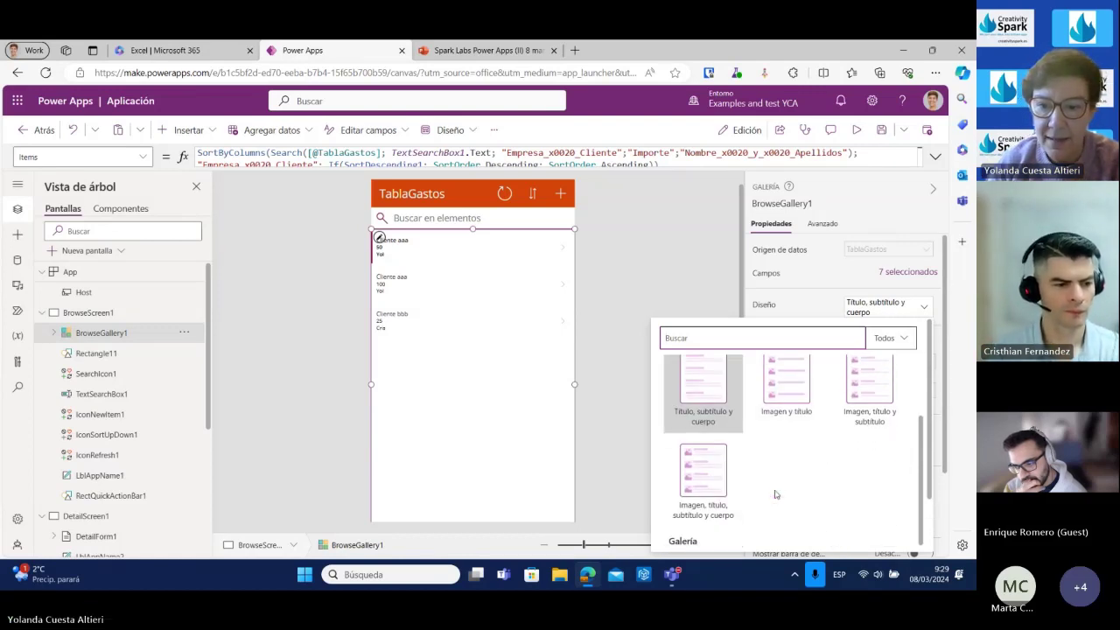
pyautogui.scroll(-3, 774, 494)
pyautogui.scroll(2, 783, 493)
pyautogui.scroll(2, 797, 492)
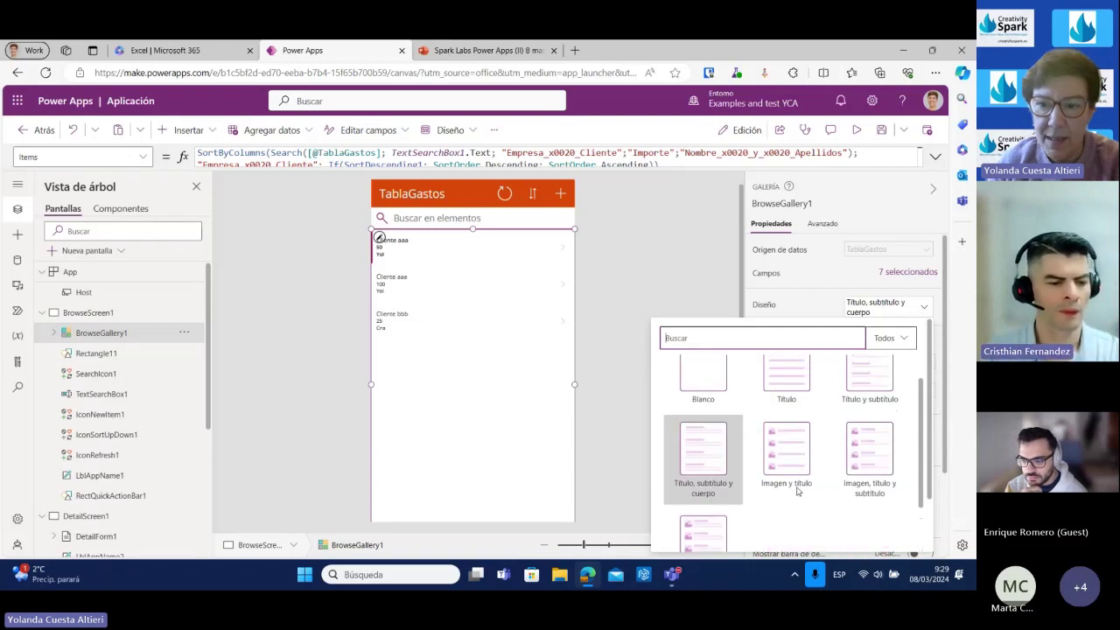
pyautogui.click(858, 388)
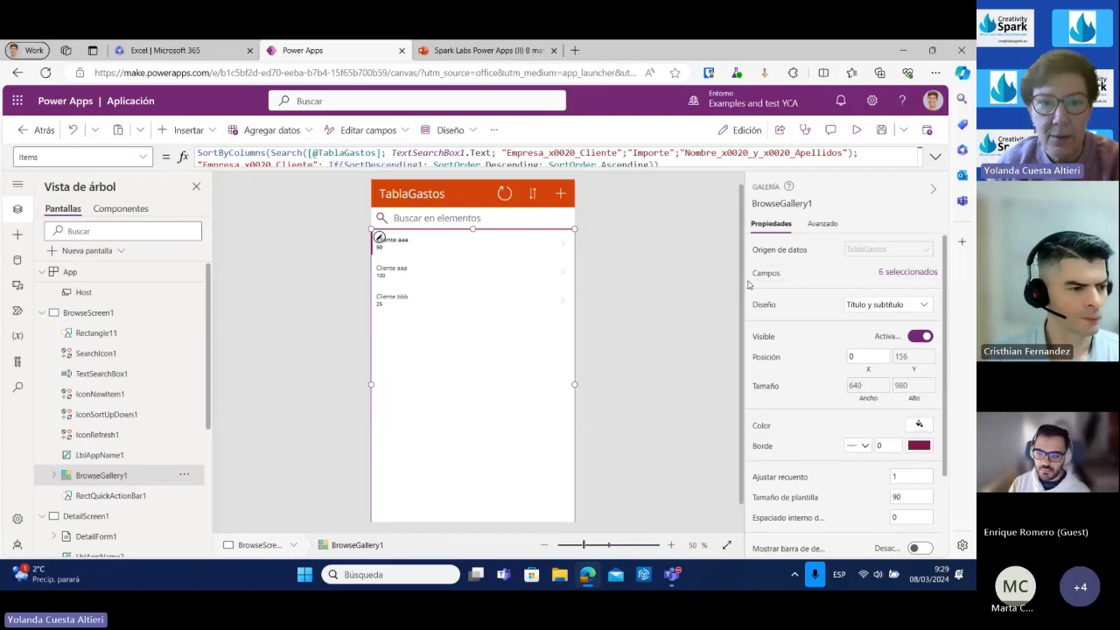
# Set the BrowseGallery1 subtitle field to Nombre y Apellidos, keeping Empresa Cliente as the title field.
pyautogui.click(671, 546)
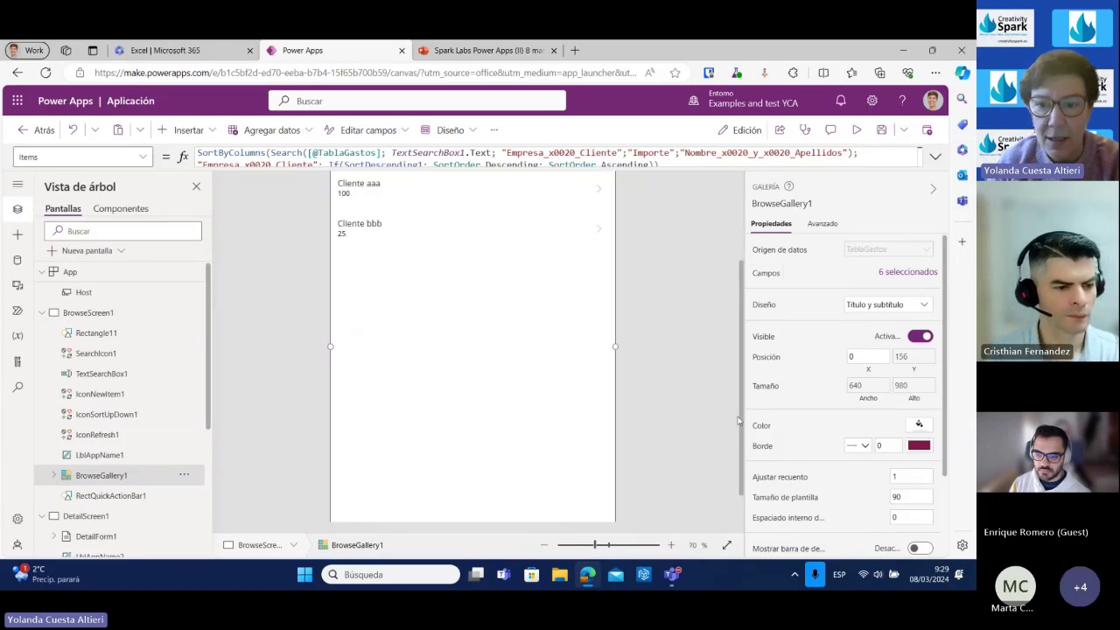
pyautogui.moveTo(743, 419); pyautogui.dragTo(737, 289)
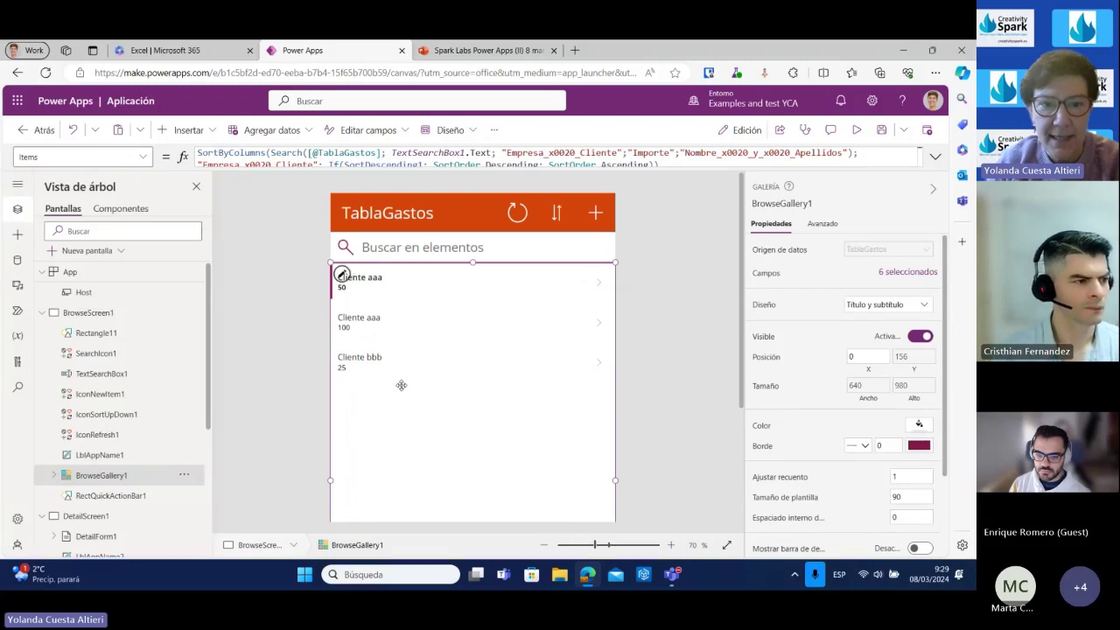
pyautogui.click(892, 273)
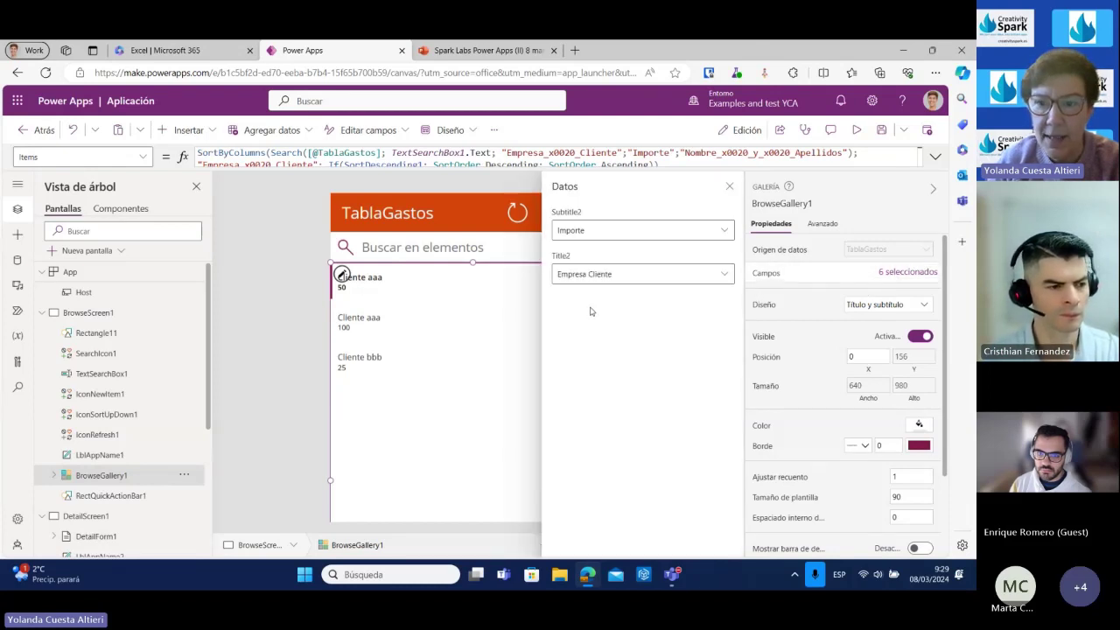
pyautogui.click(628, 229)
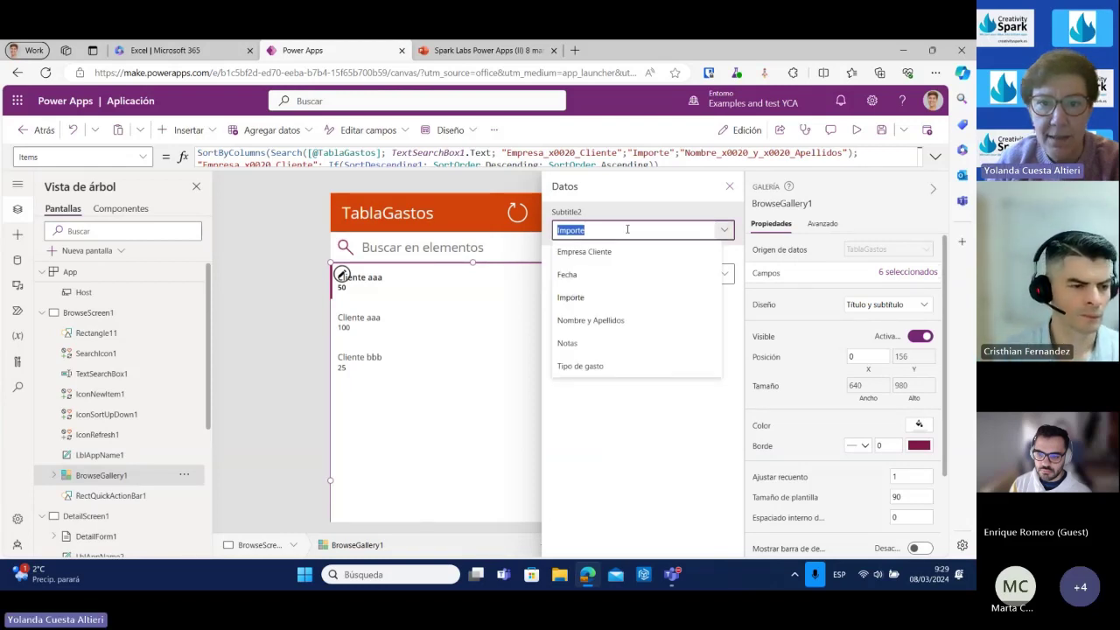
pyautogui.click(603, 320)
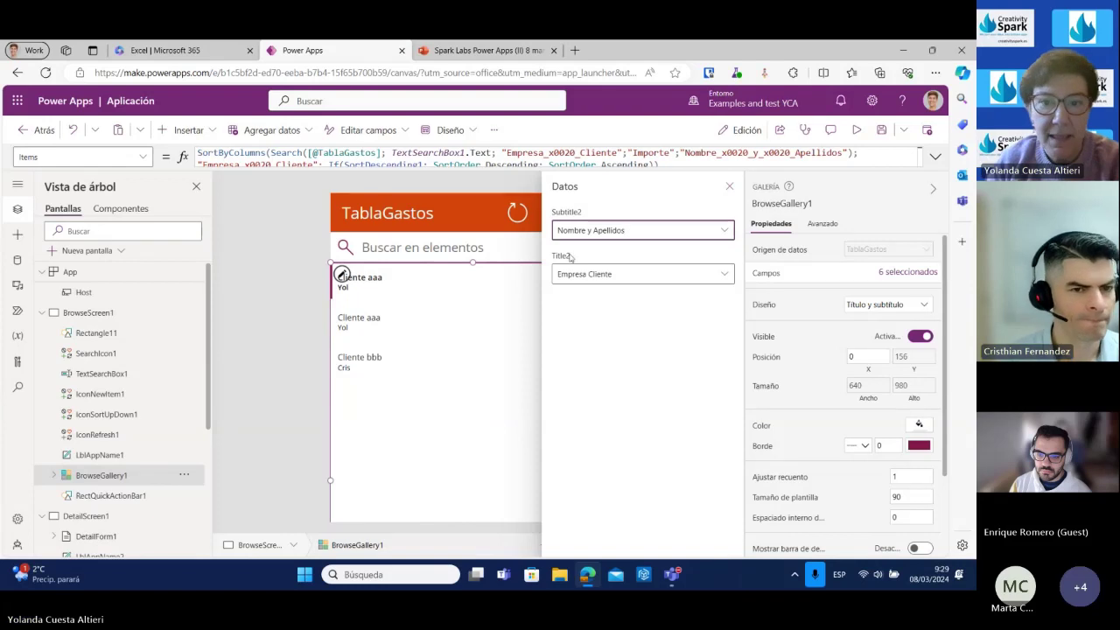
pyautogui.click(645, 271)
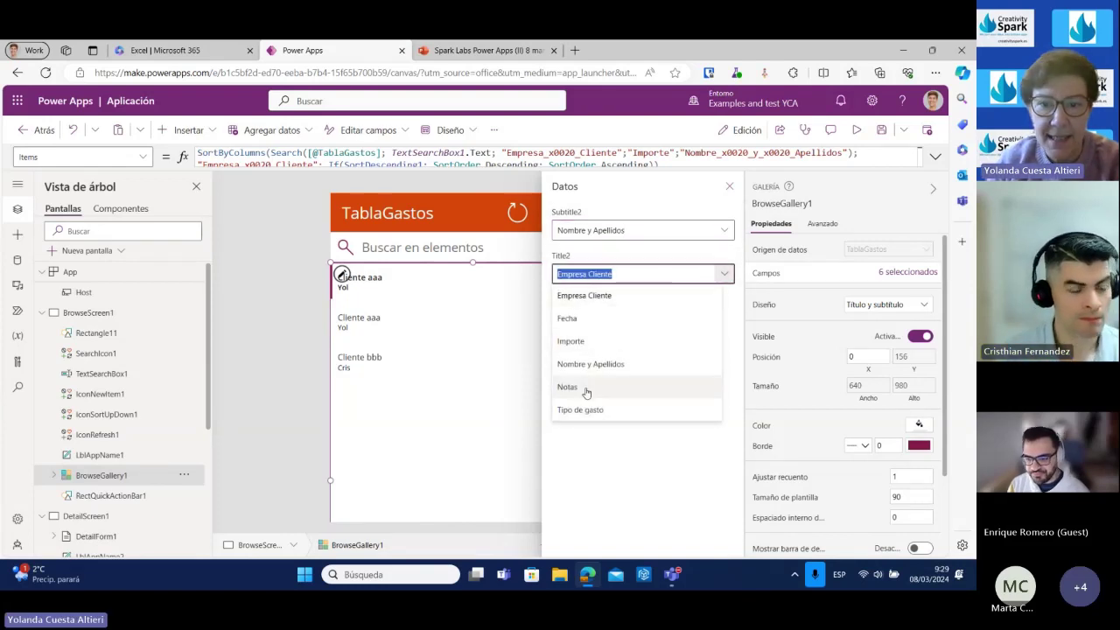
pyautogui.click(272, 253)
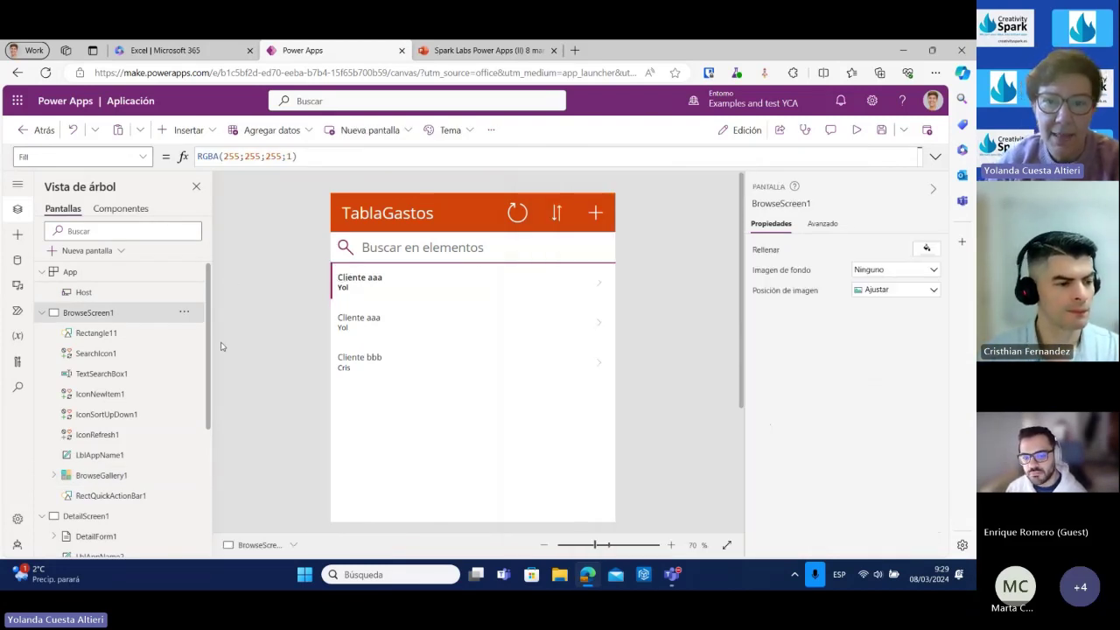
# Fill the background of the refresh icon on BrowseScreen1 with the standard purple, RGBA(109, 49, 162, 1).
pyautogui.click(532, 224)
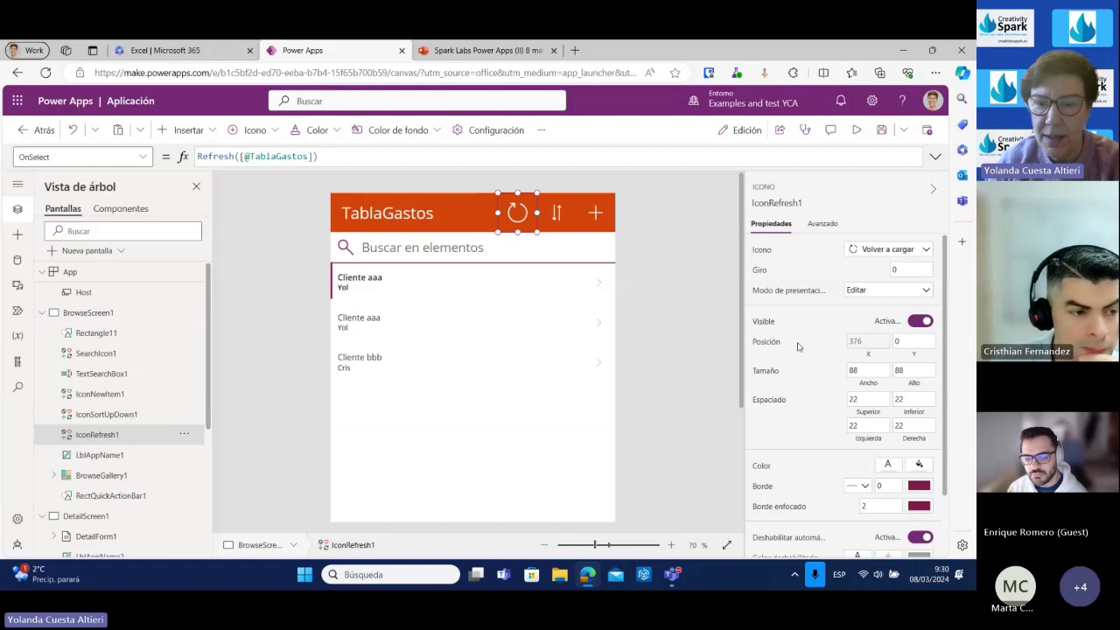
pyautogui.scroll(-2, 836, 374)
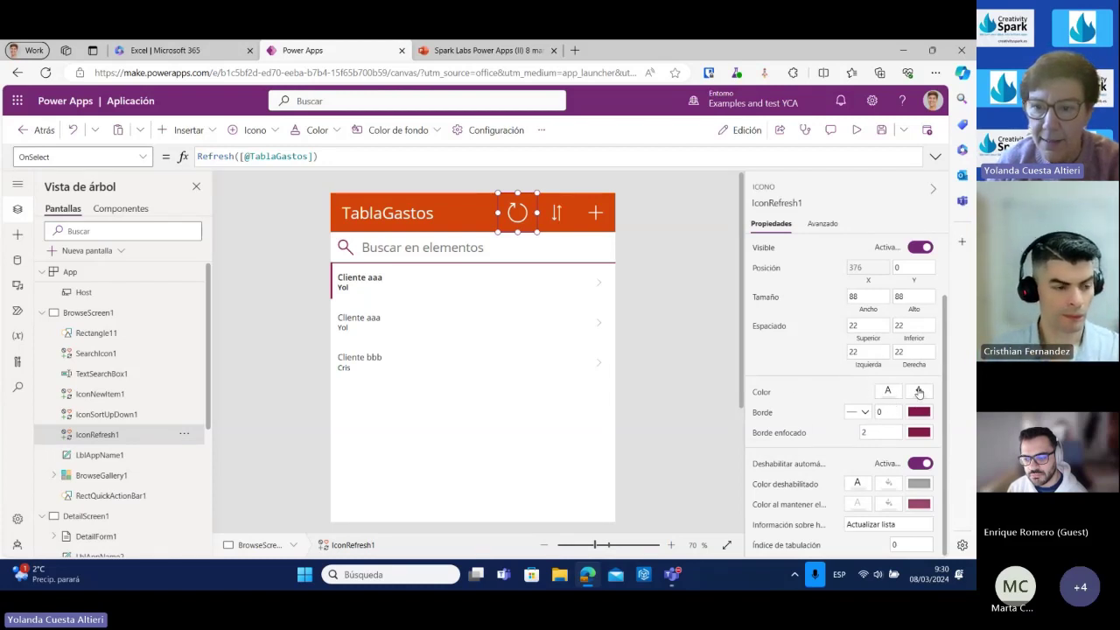
pyautogui.click(919, 392)
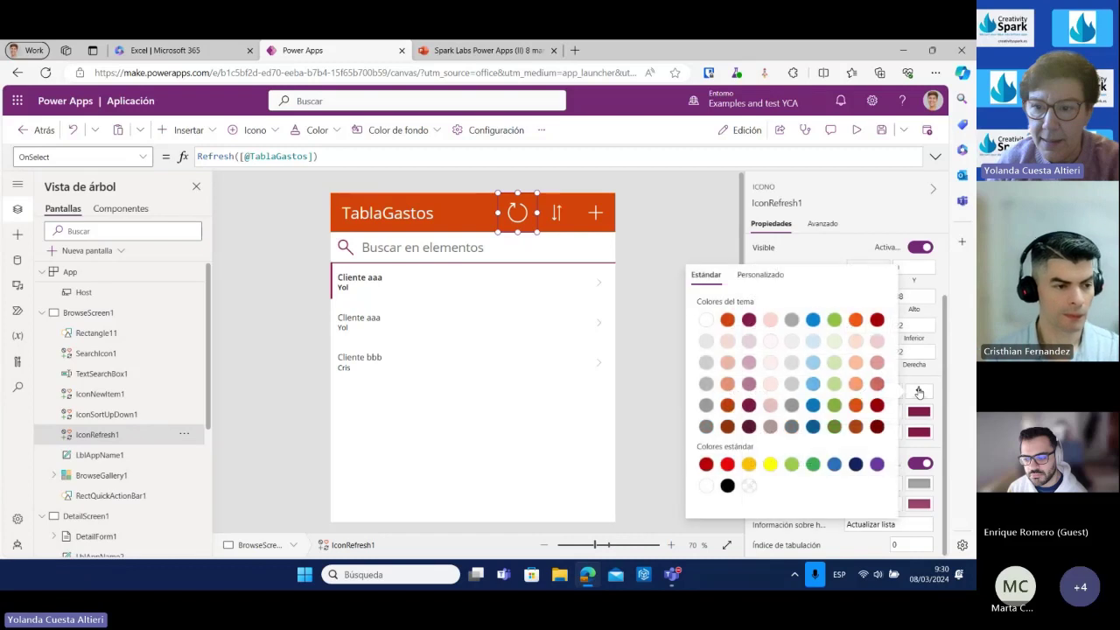
pyautogui.click(878, 464)
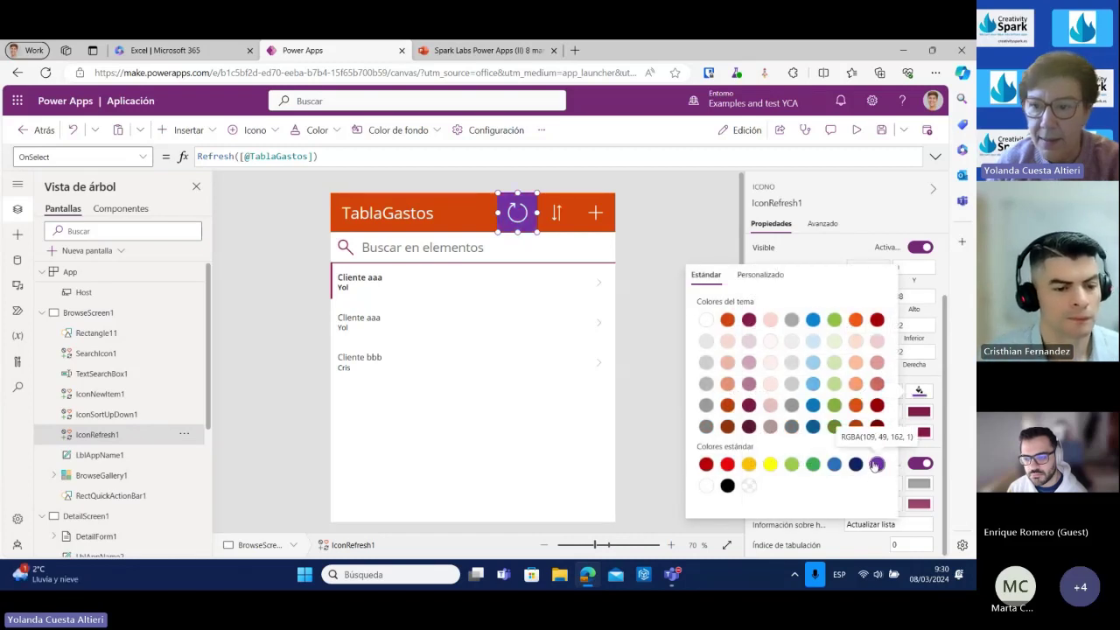
pyautogui.click(634, 400)
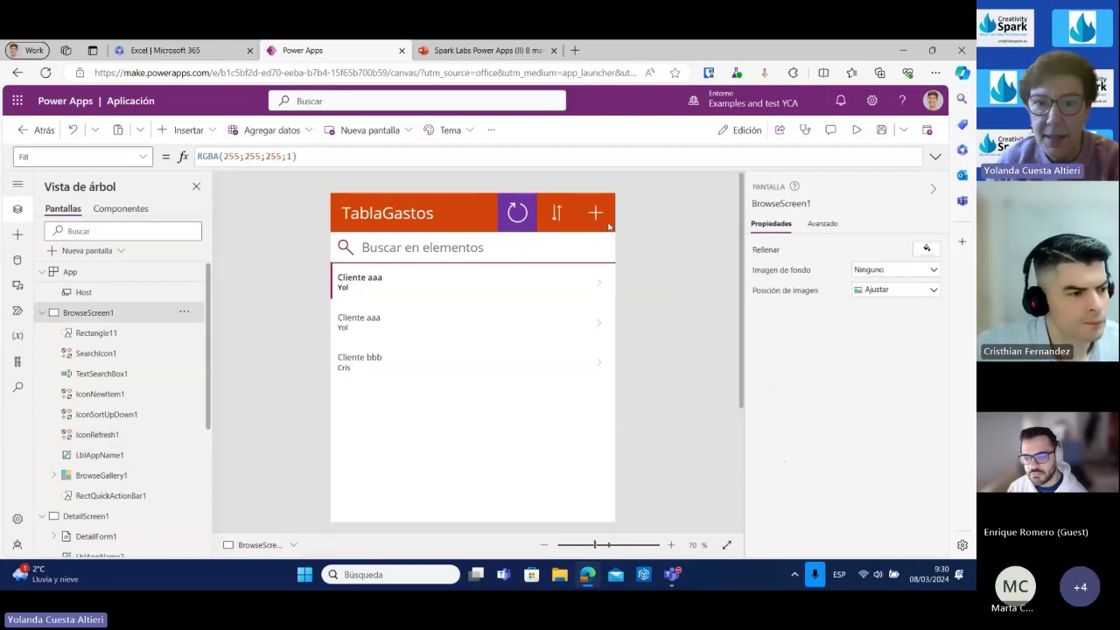
# Undo the purple background fill of the refresh icon.
pyautogui.click(517, 213)
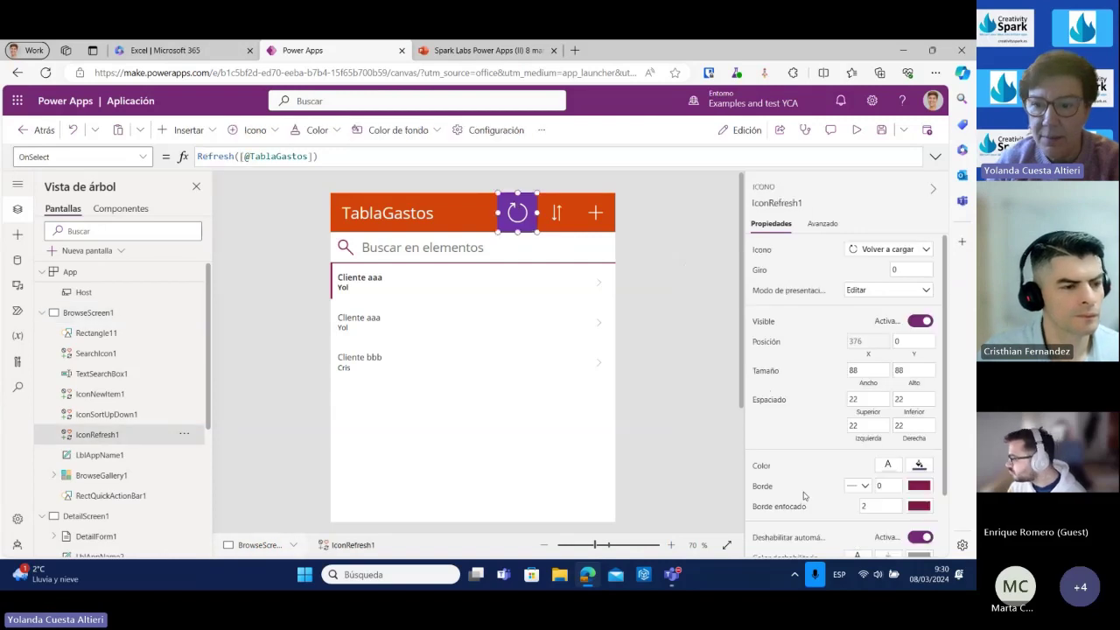
pyautogui.scroll(-3, 839, 447)
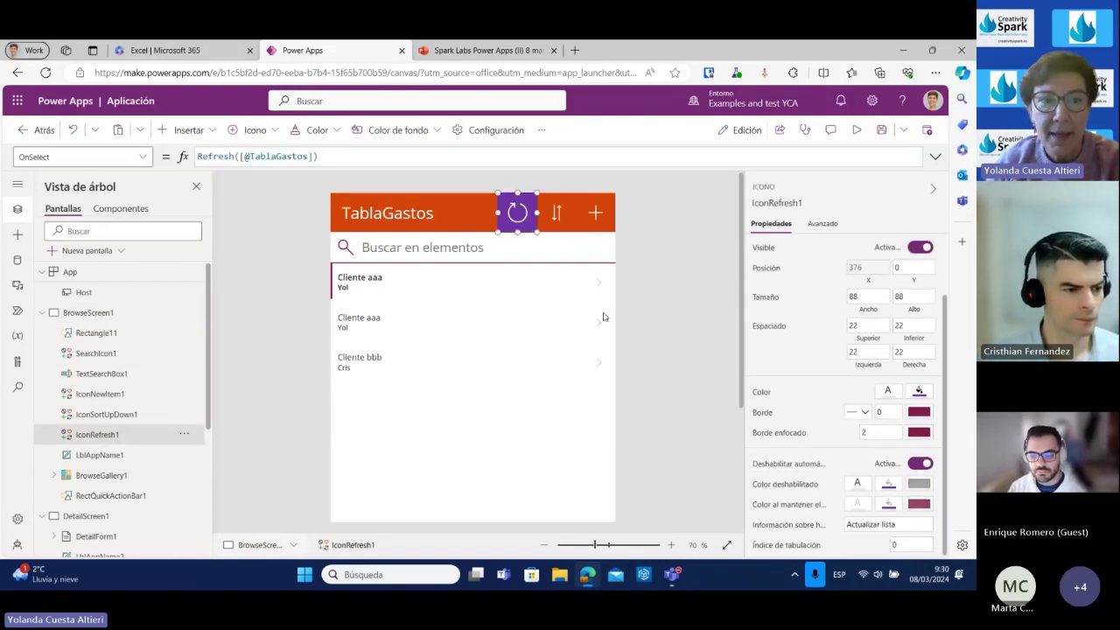
pyautogui.click(96, 131)
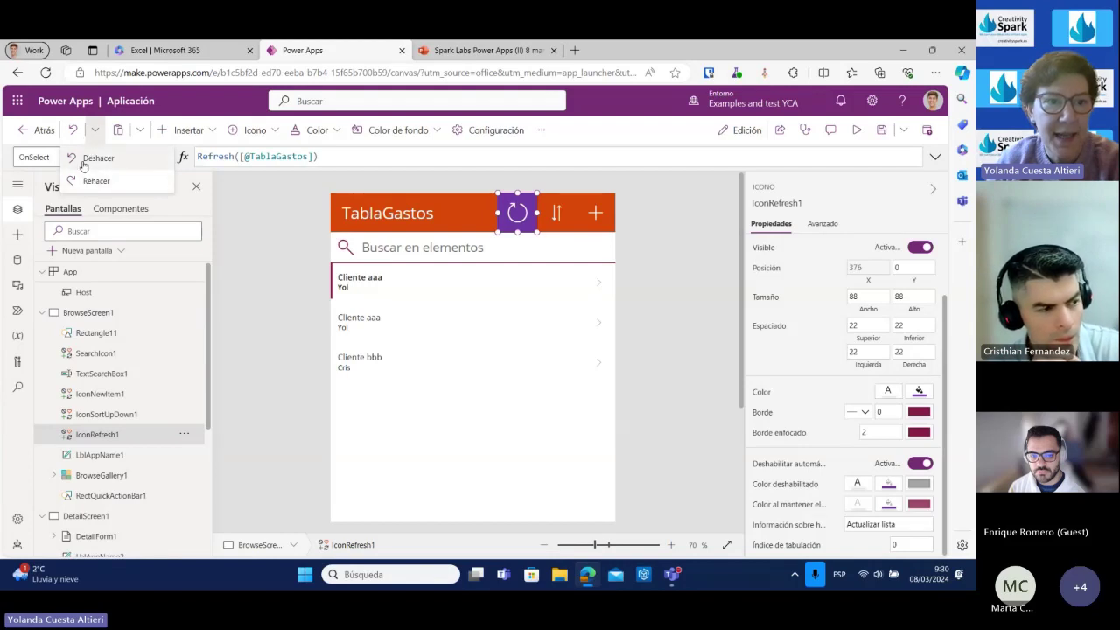
pyautogui.click(84, 161)
pyautogui.click(278, 228)
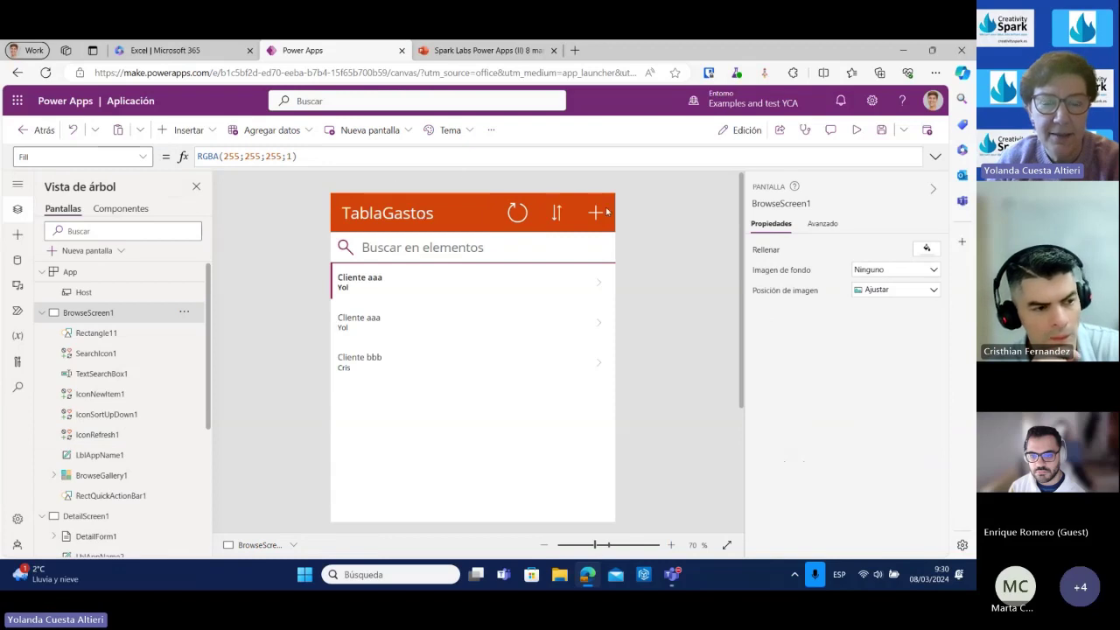
pyautogui.click(94, 130)
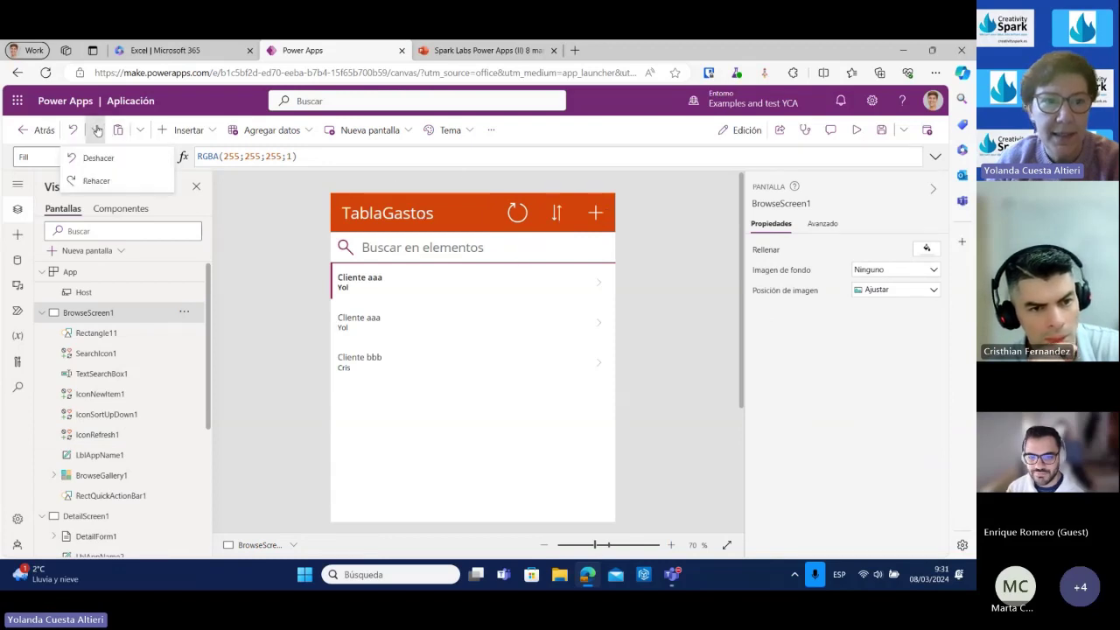
pyautogui.click(262, 219)
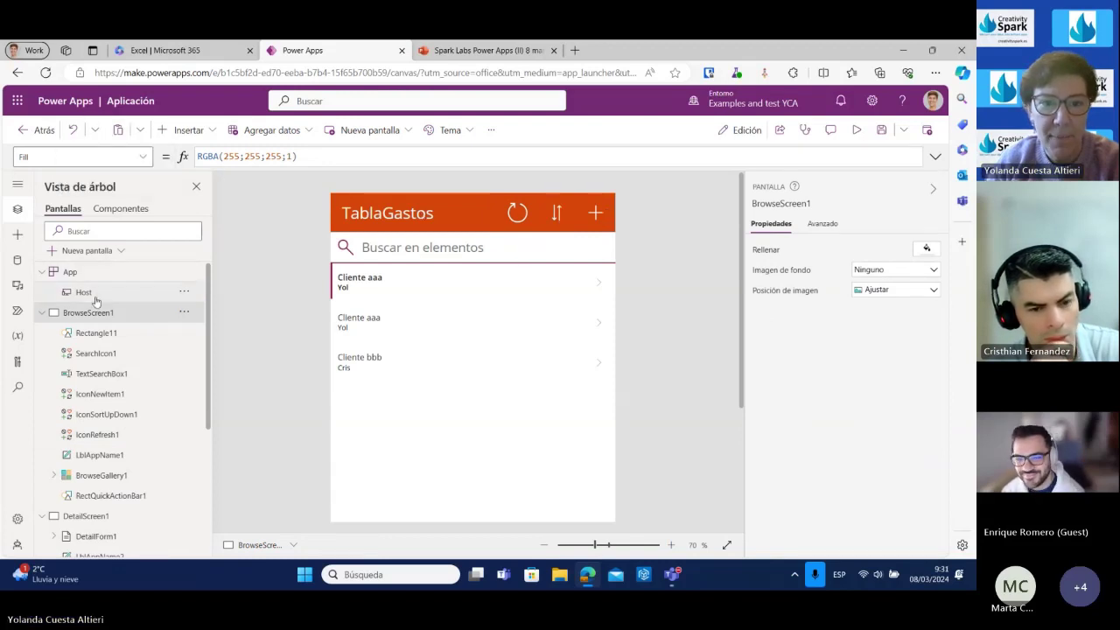
# Add a new screen to the app from the En blanco template.
pyautogui.click(544, 546)
pyautogui.click(544, 546)
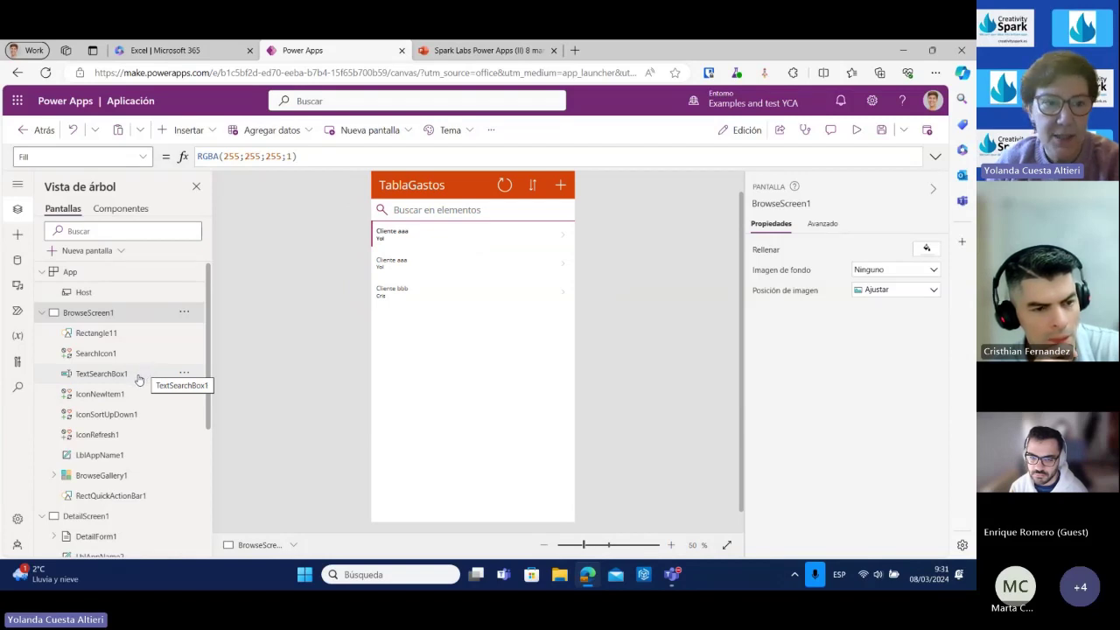
pyautogui.click(80, 251)
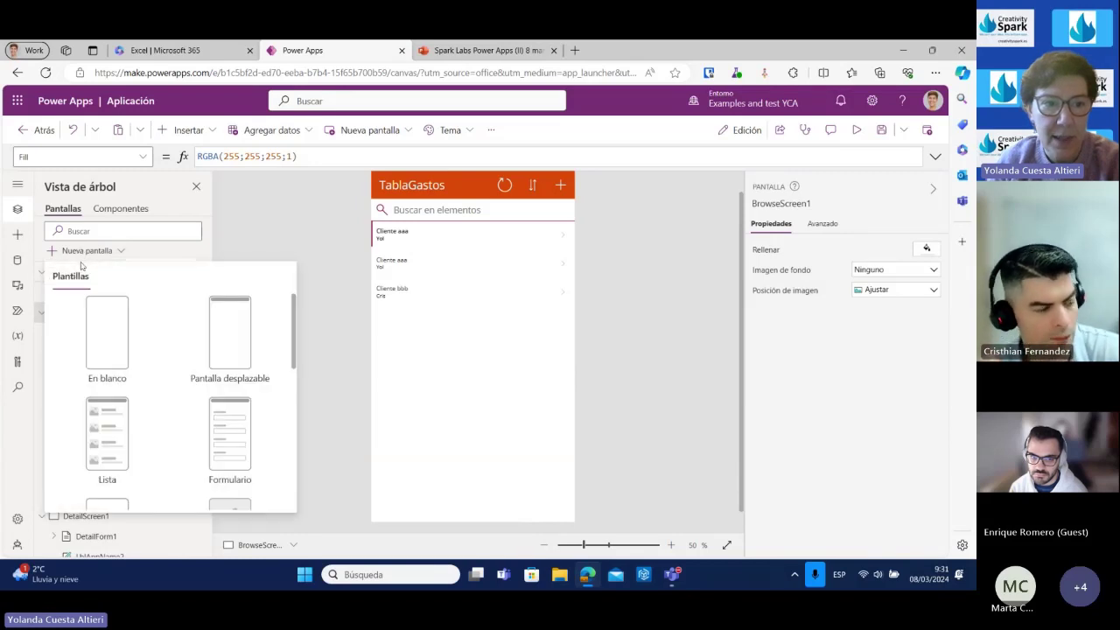
pyautogui.click(97, 328)
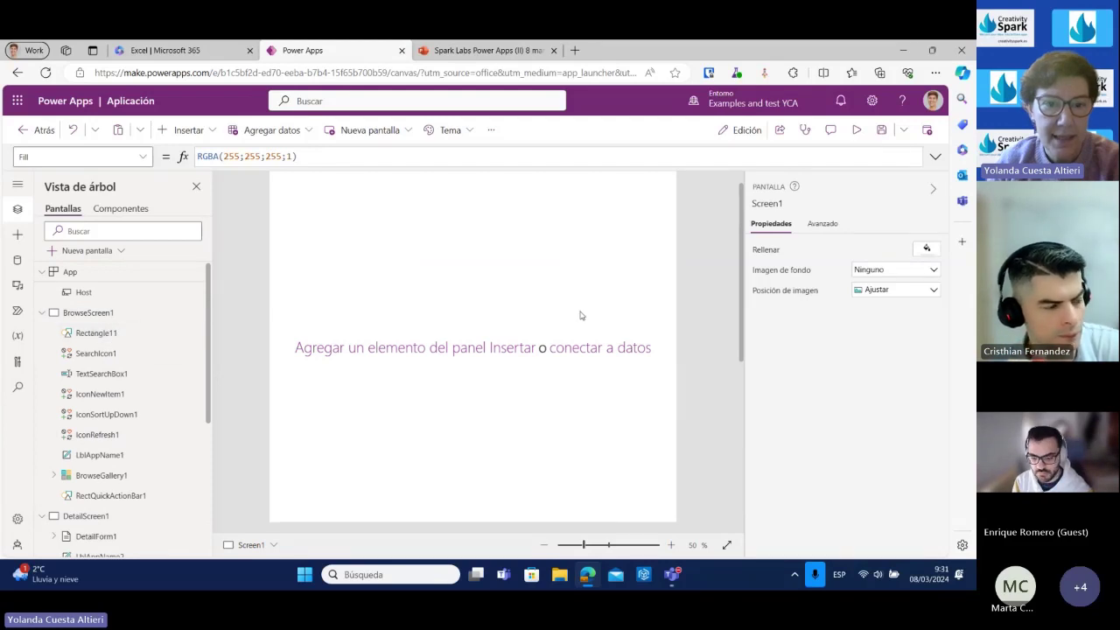
# Move the new blank screen up the screen order until it sits above BrowseScreen1.
pyautogui.scroll(-5, 94, 408)
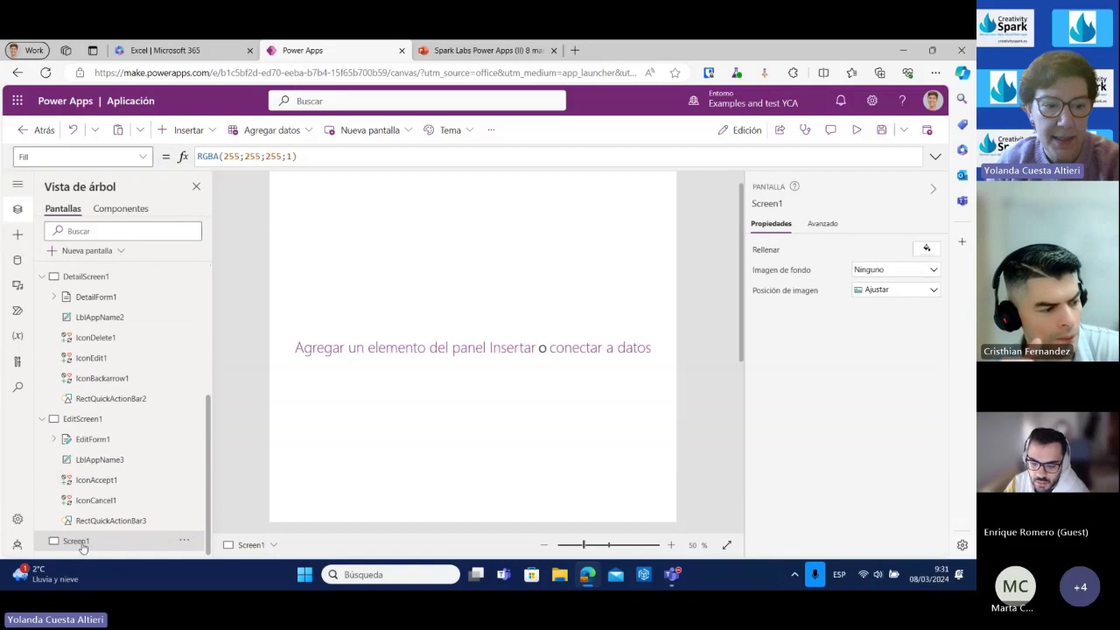
pyautogui.click(185, 542)
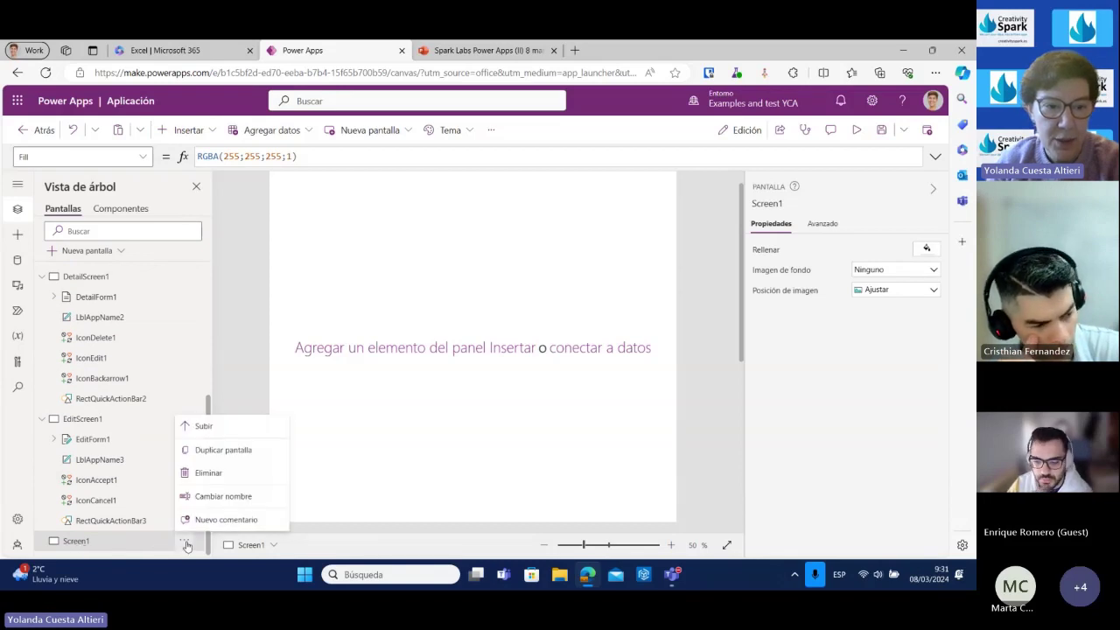
pyautogui.click(219, 428)
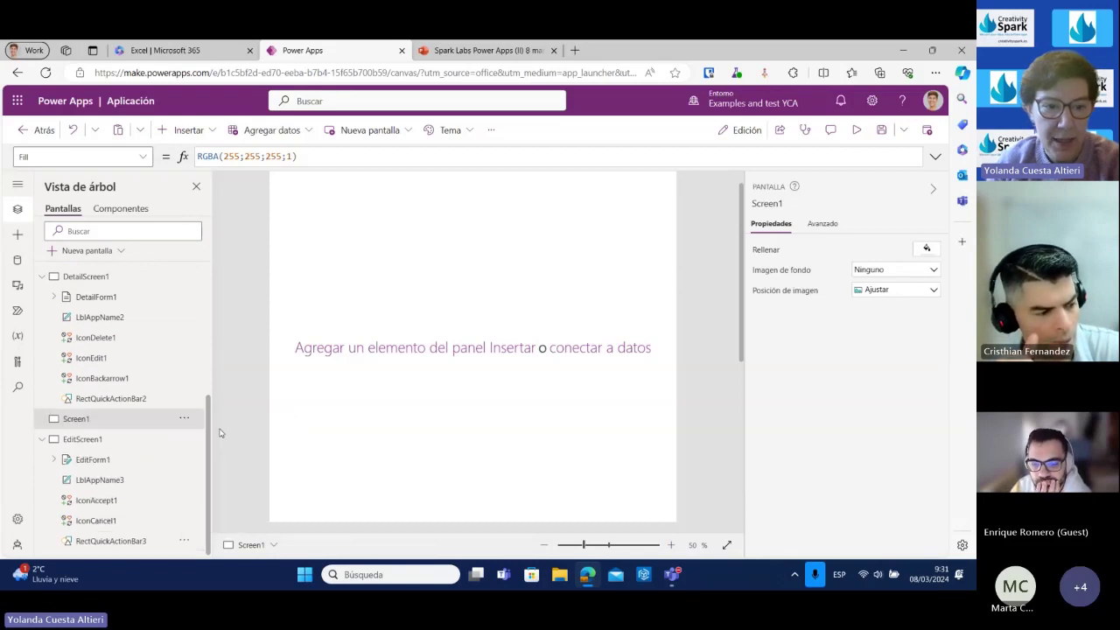
pyautogui.click(183, 418)
pyautogui.click(208, 290)
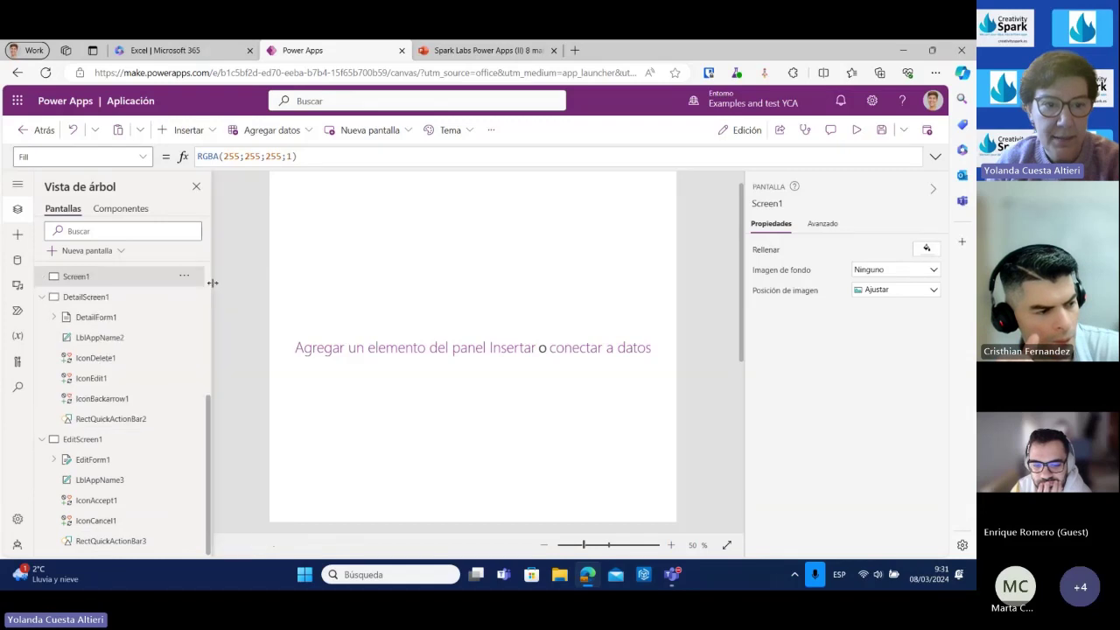
pyautogui.click(184, 276)
pyautogui.click(201, 298)
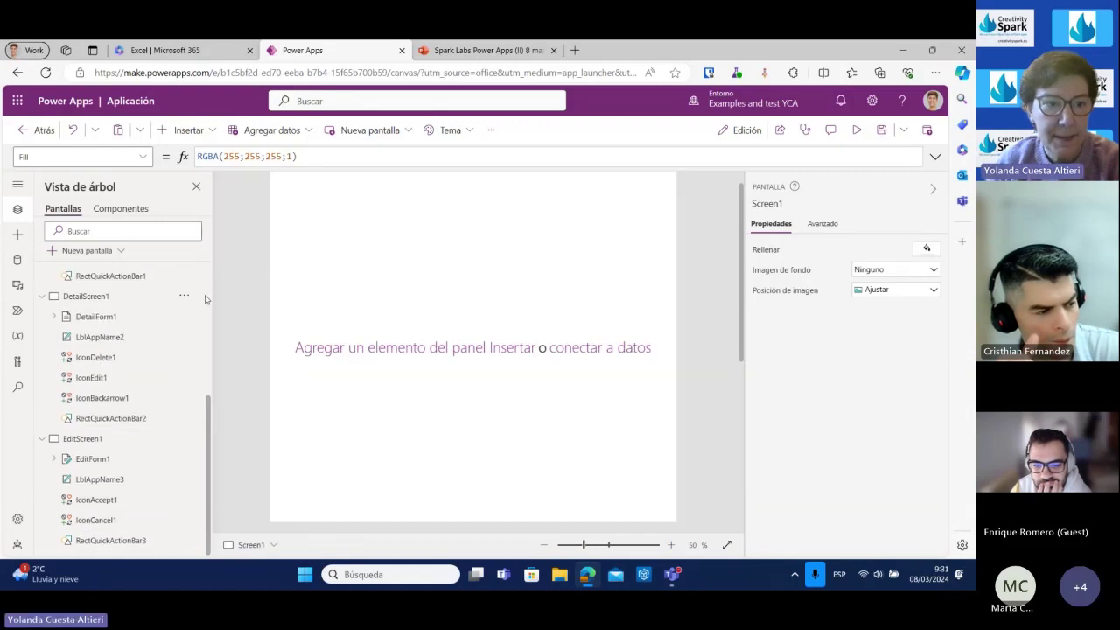
pyautogui.scroll(5, 149, 342)
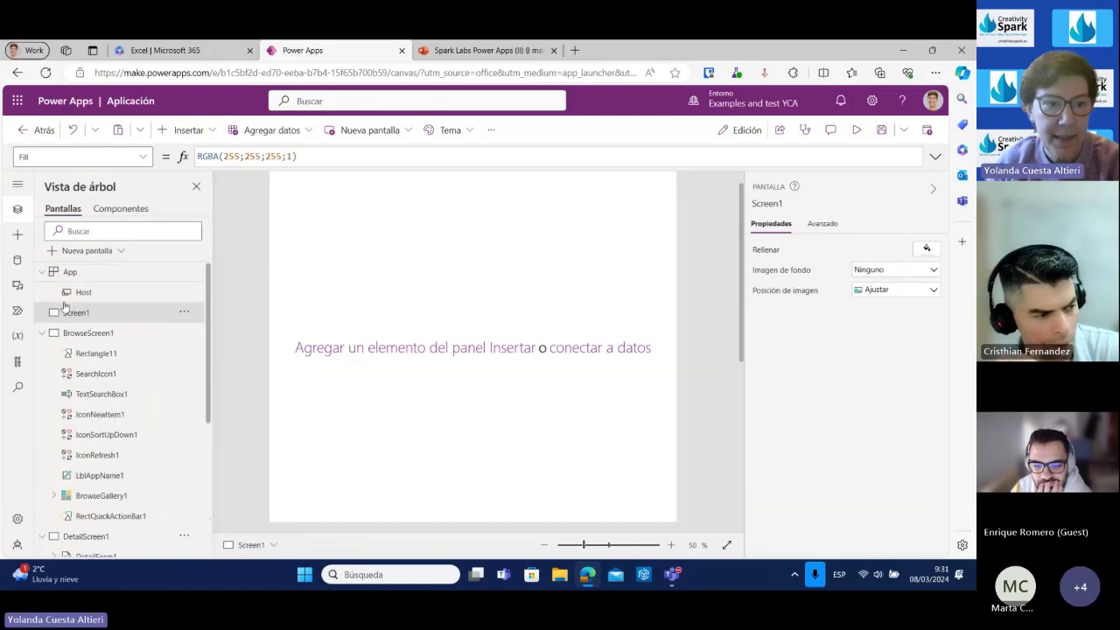
# Rename the blank screen Screen1 as InicioScreen.
pyautogui.click(184, 315)
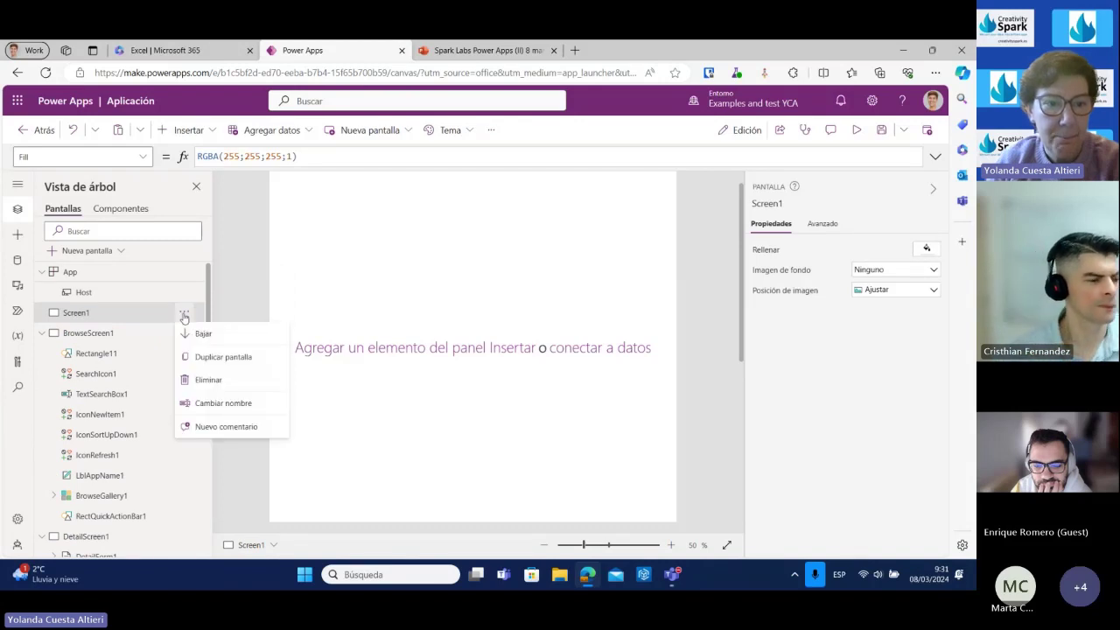
pyautogui.click(210, 403)
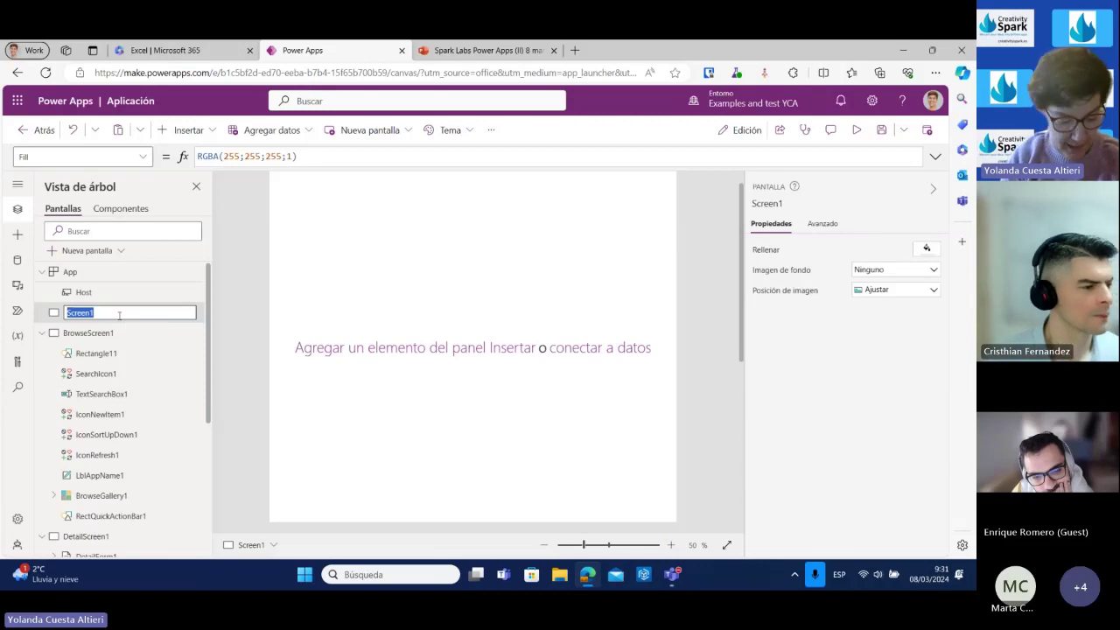
pyautogui.write('W')
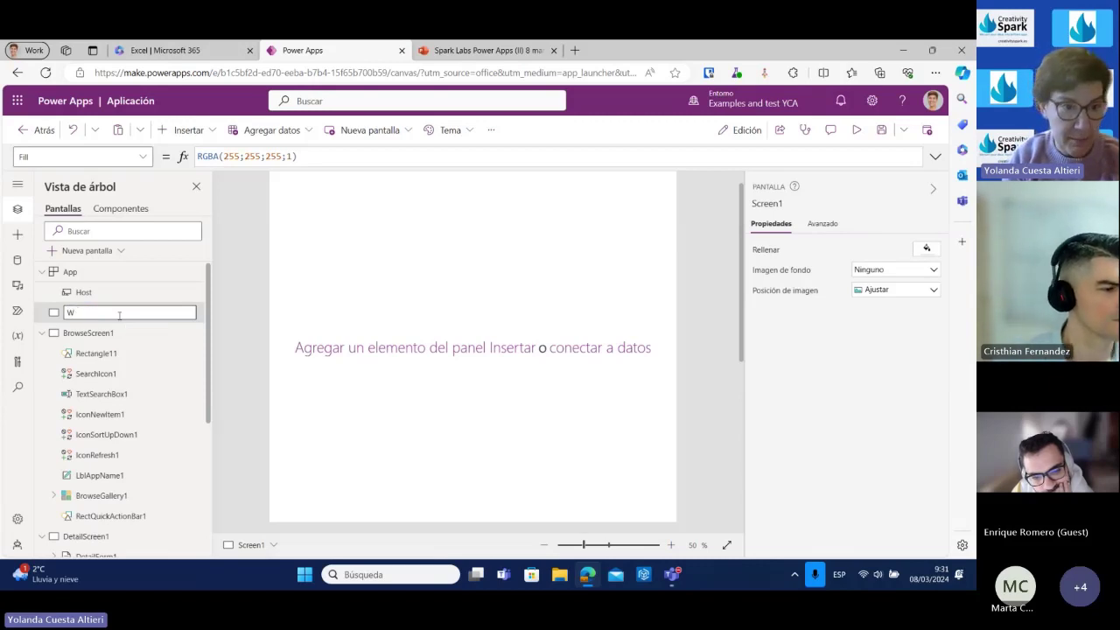
pyautogui.press('BackSpace')
pyautogui.write('INICIO')
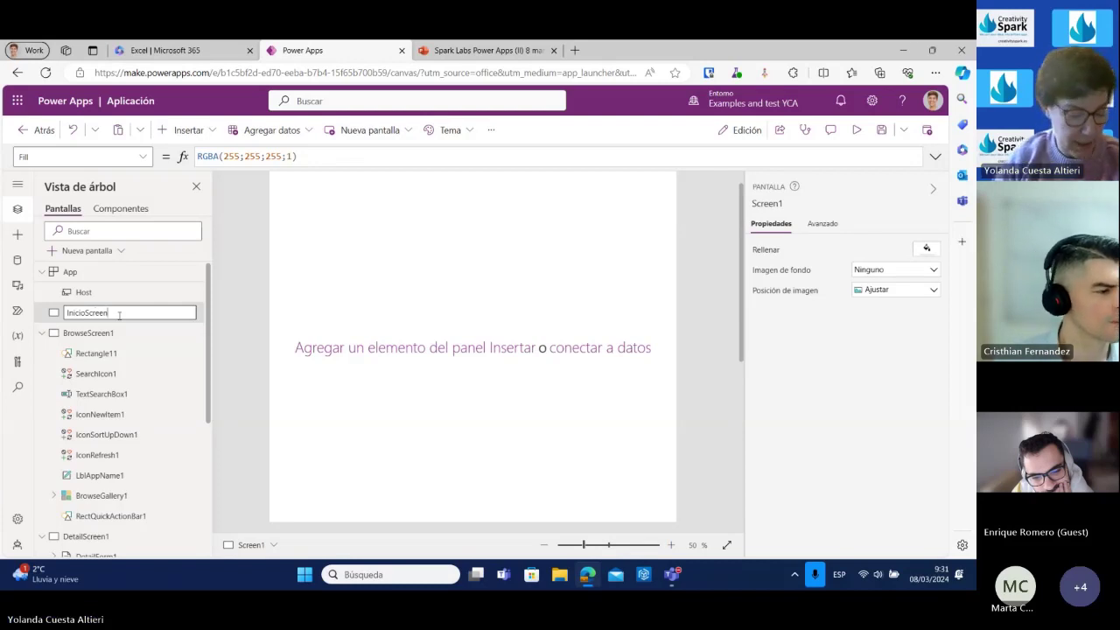
pyautogui.press('Return')
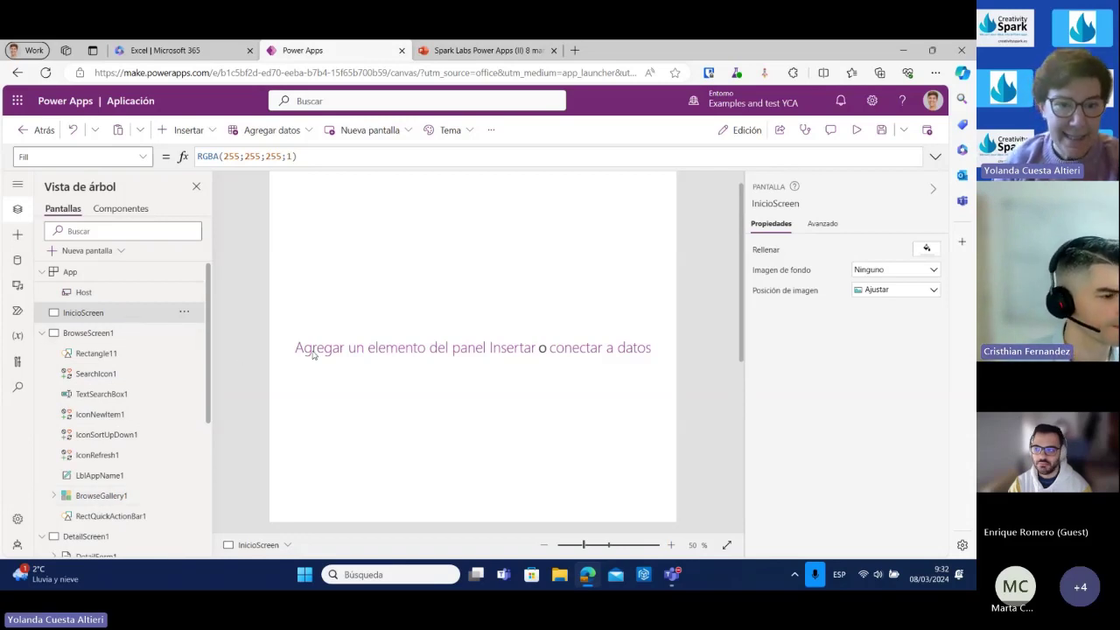
# Preview the app starting from BrowseScreen1.
pyautogui.click(543, 544)
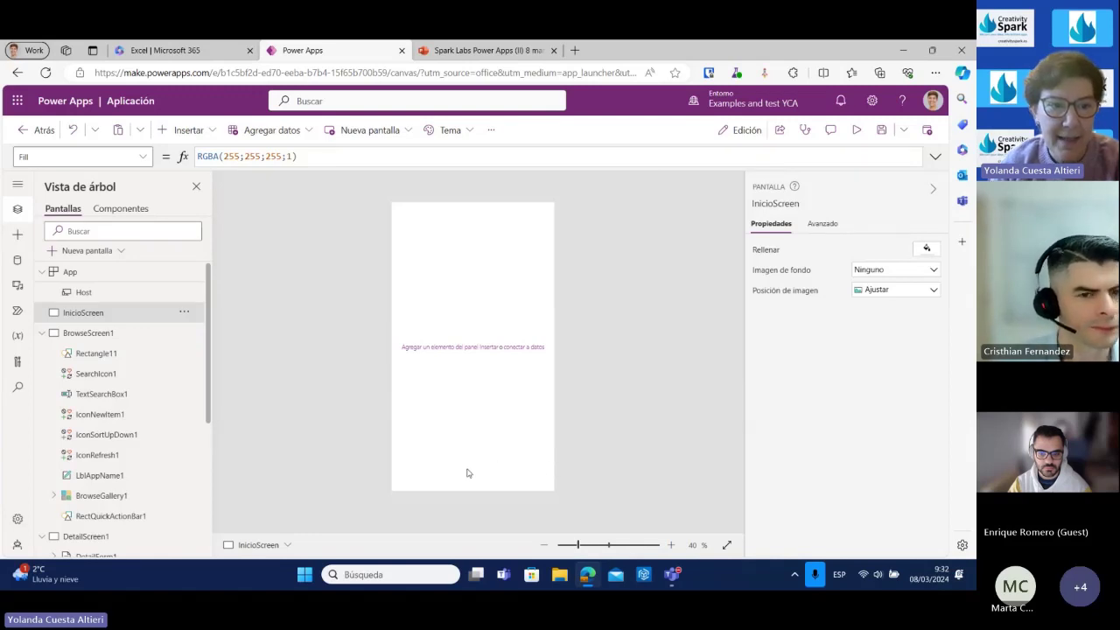
pyautogui.click(85, 334)
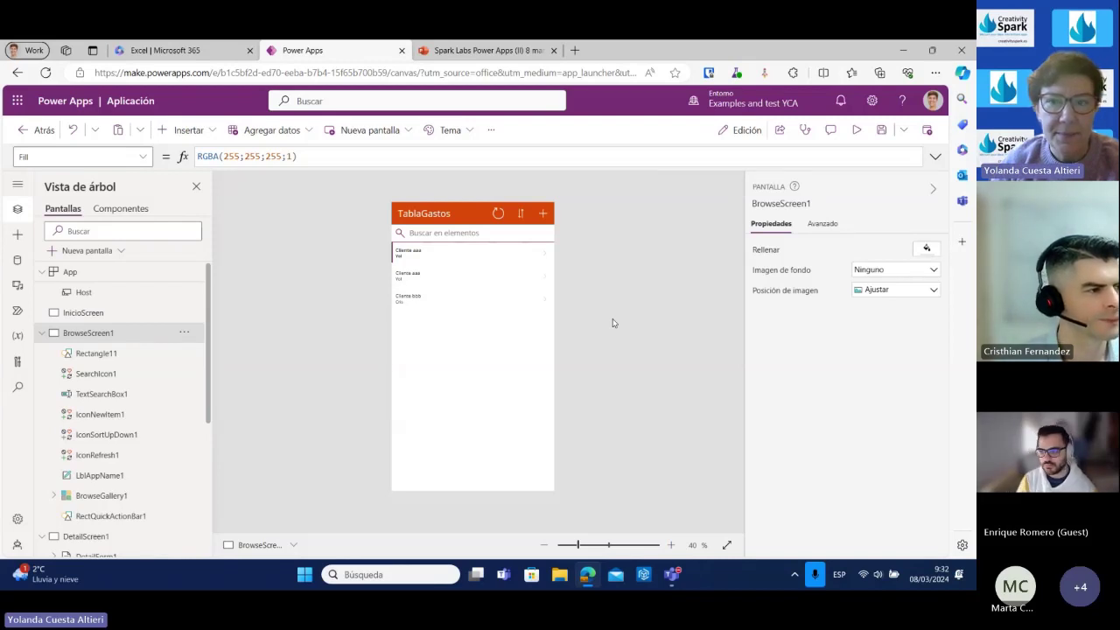
pyautogui.click(856, 133)
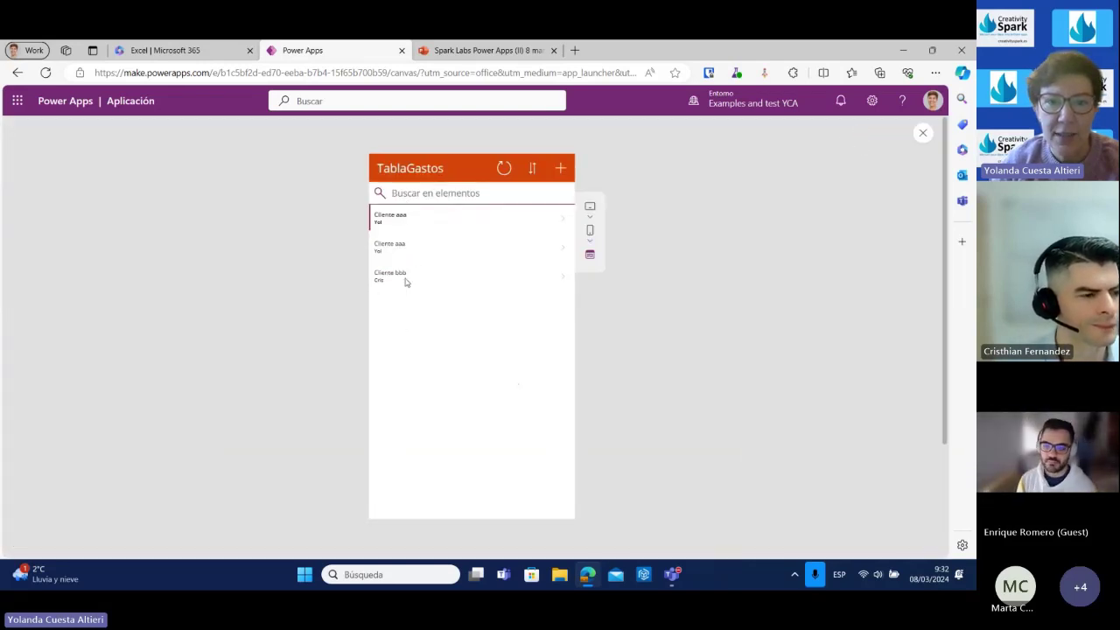
# Check the first Cliente aaa record's details and edit form, submit it without changes, and return to the record list.
pyautogui.click(565, 223)
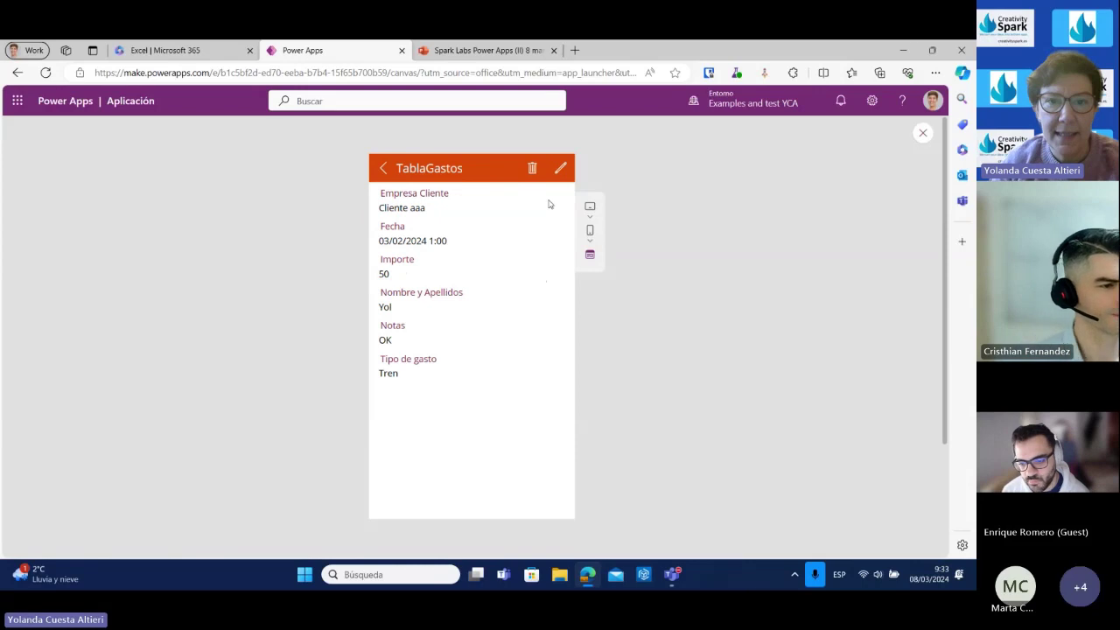
pyautogui.click(559, 169)
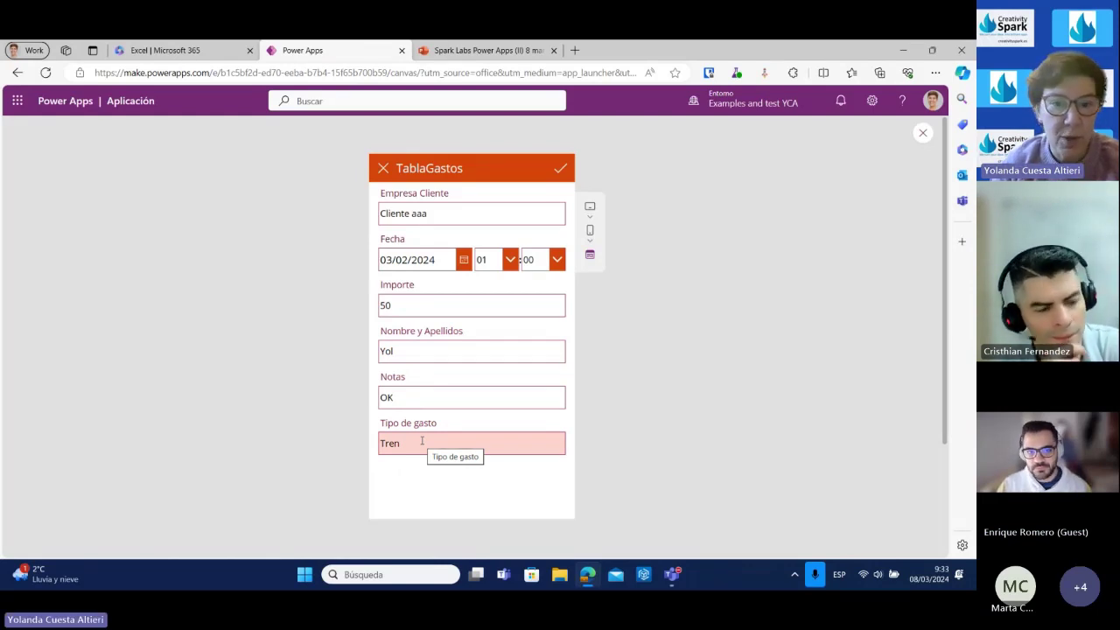
pyautogui.click(559, 170)
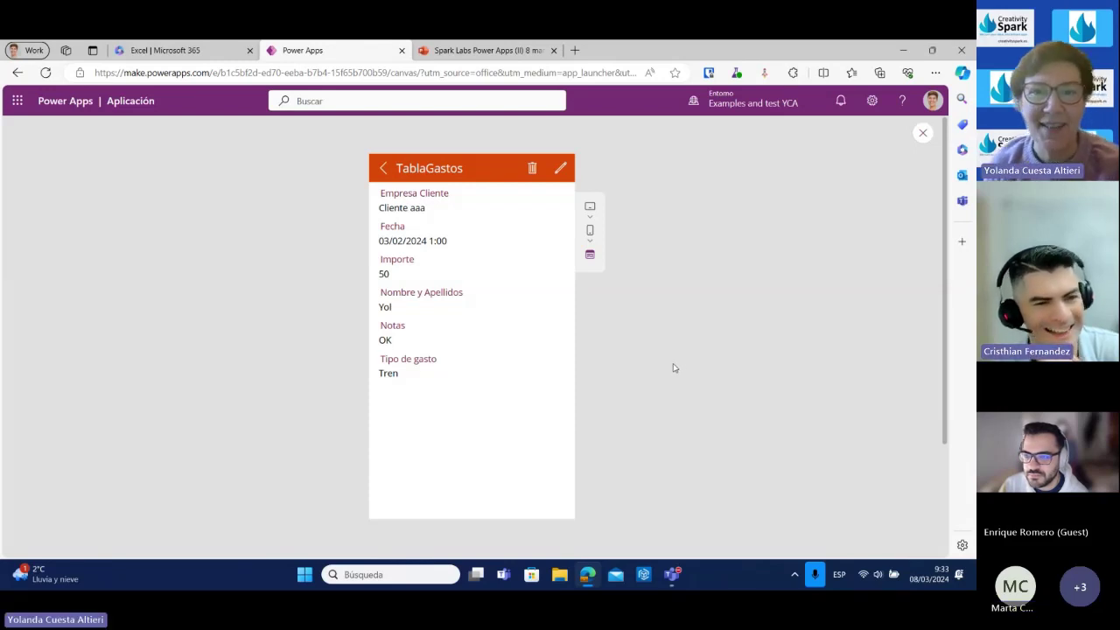
pyautogui.click(561, 169)
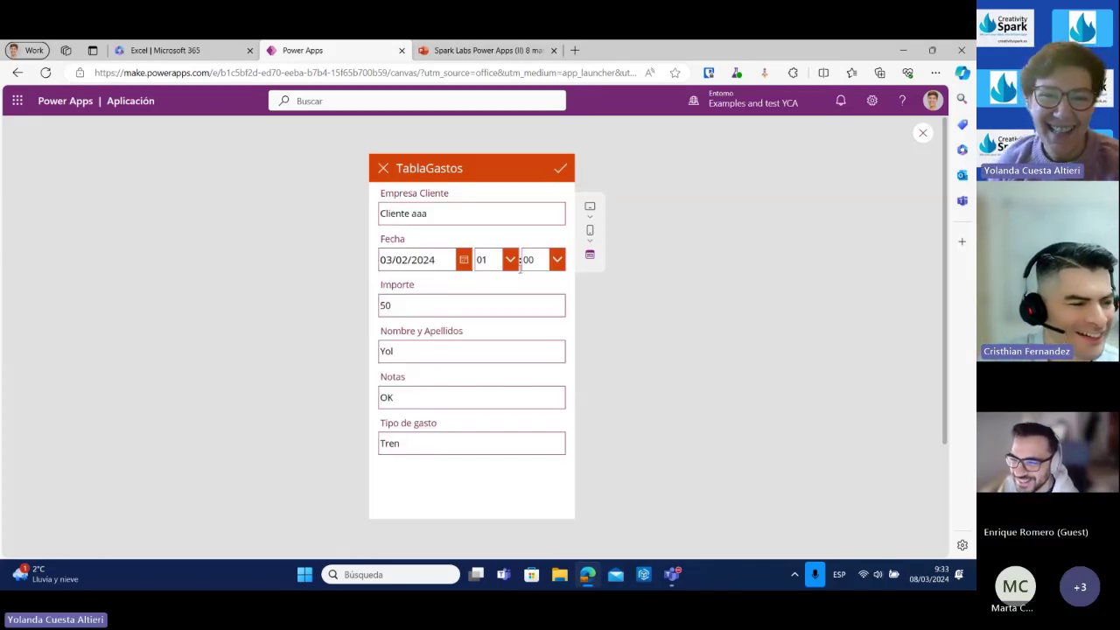
pyautogui.click(451, 391)
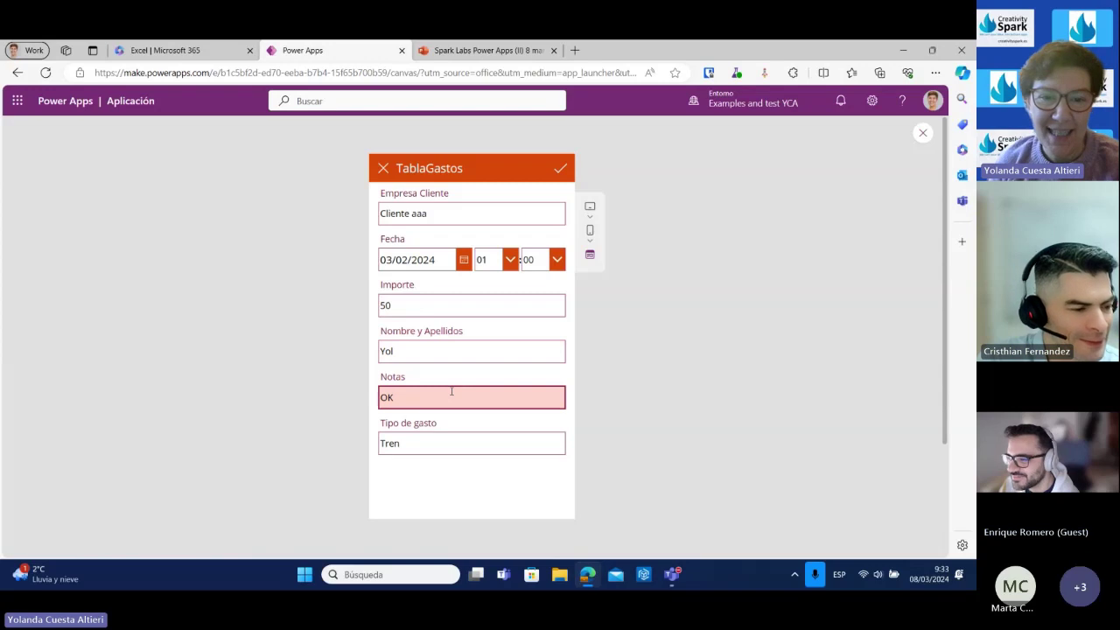
pyautogui.click(561, 168)
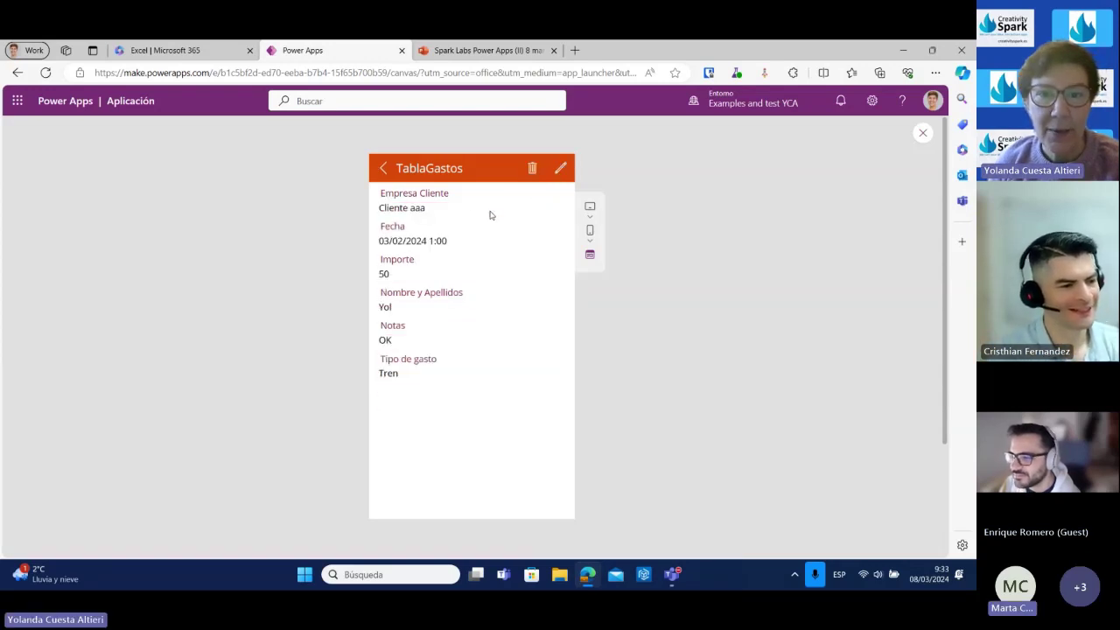
pyautogui.click(382, 171)
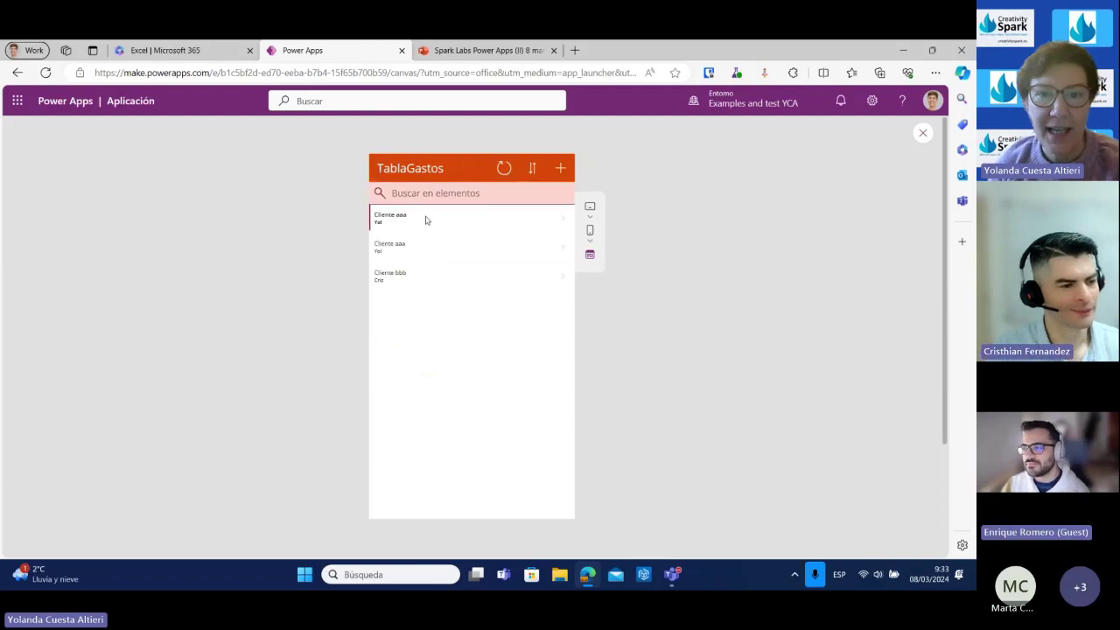
# Start a new expense record and set its Empresa Cliente to "Cliente zzz".
pyautogui.click(560, 168)
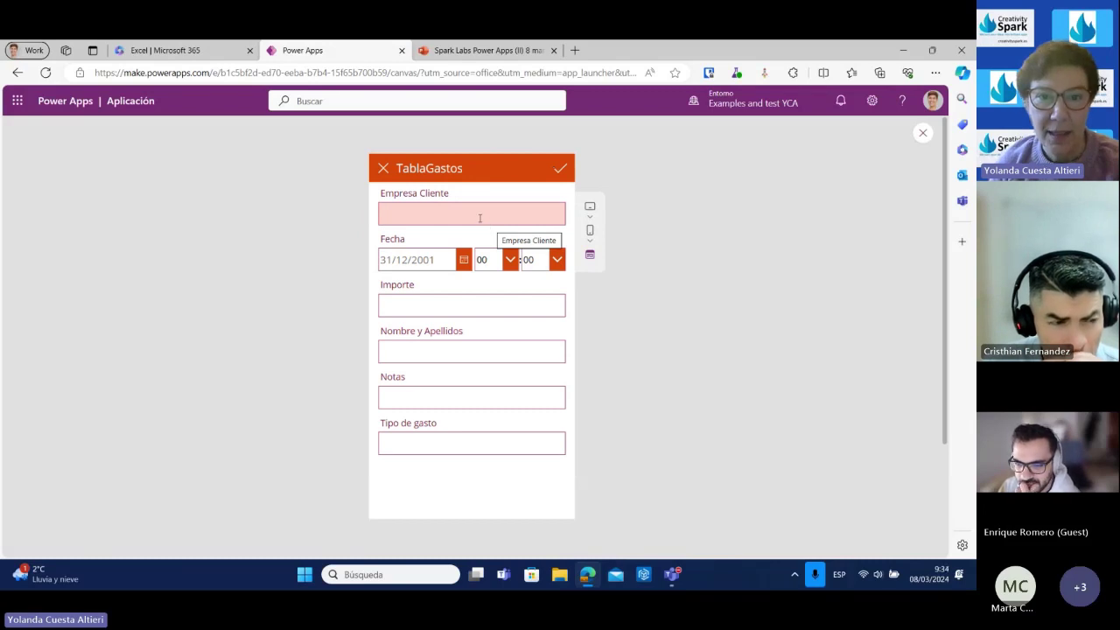
pyautogui.click(479, 218)
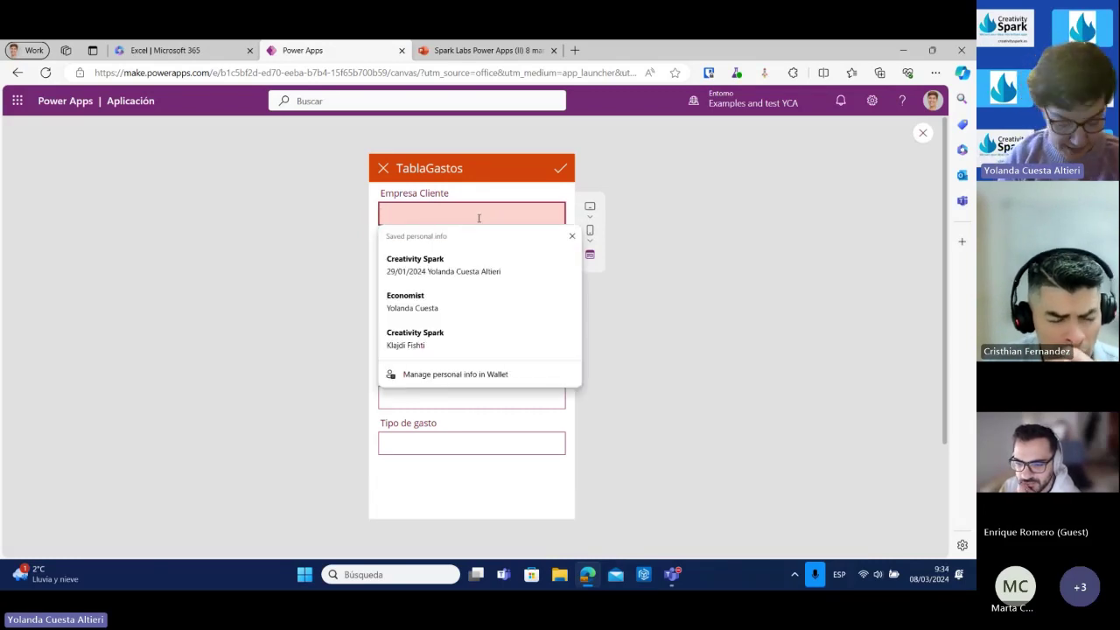
pyautogui.write('Cliente ')
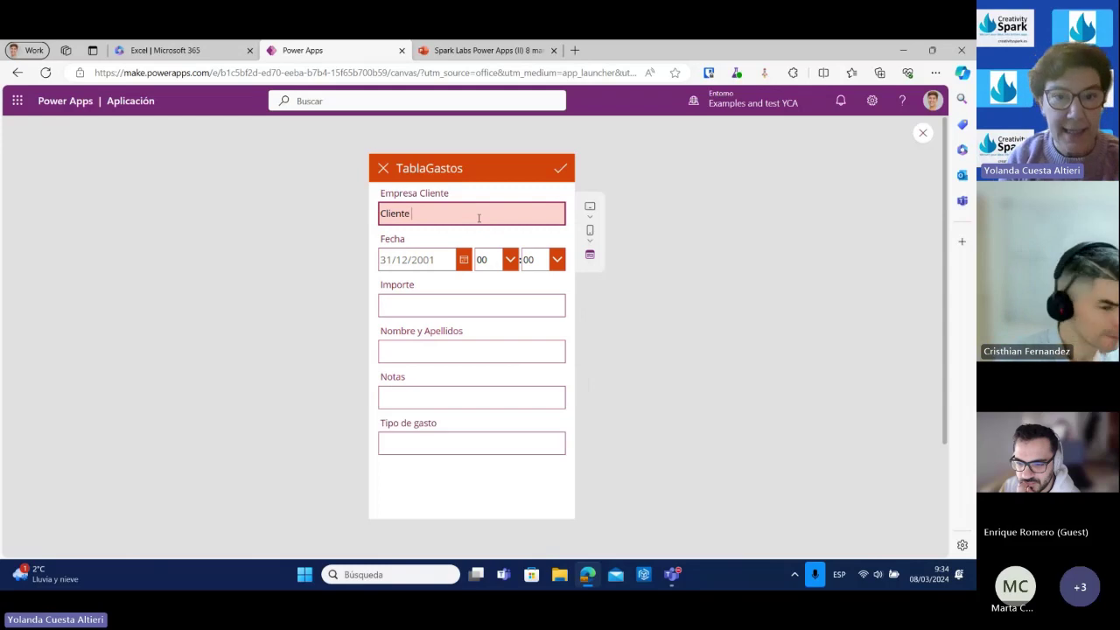
pyautogui.write('zzz')
# Set the new record's Fecha to 08/03/2024 with the hour at 10.
pyautogui.click(463, 258)
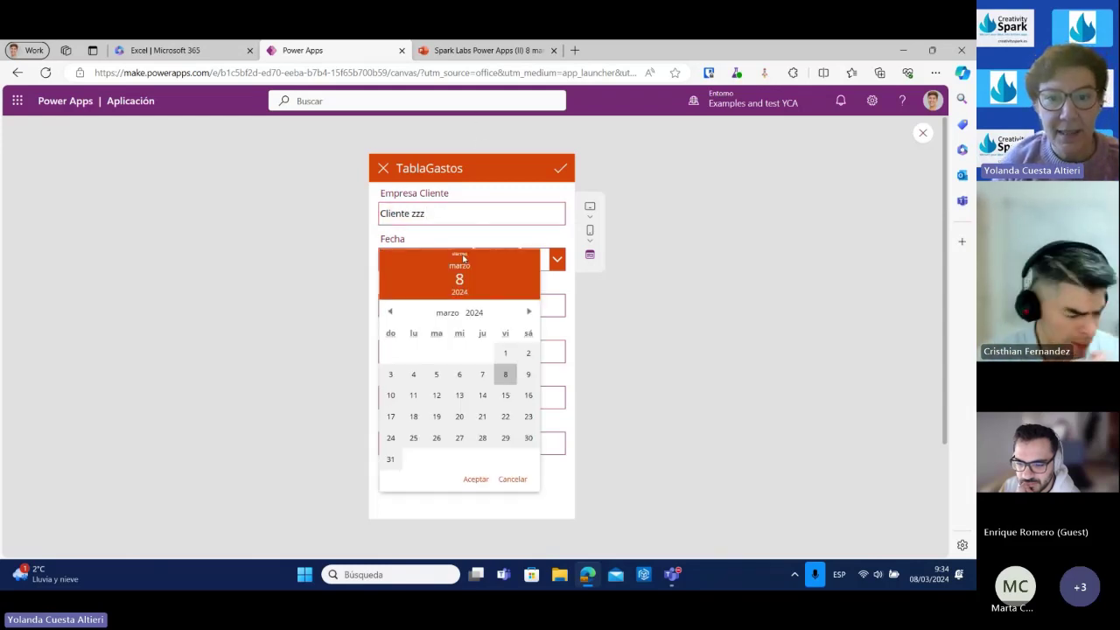
pyautogui.click(509, 376)
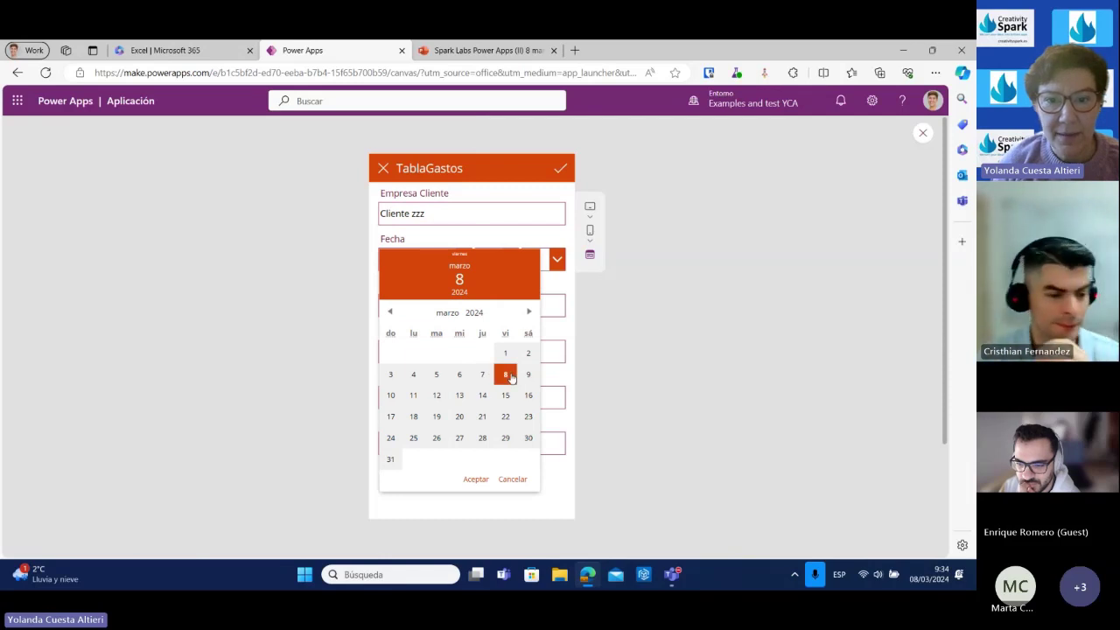
pyautogui.click(468, 481)
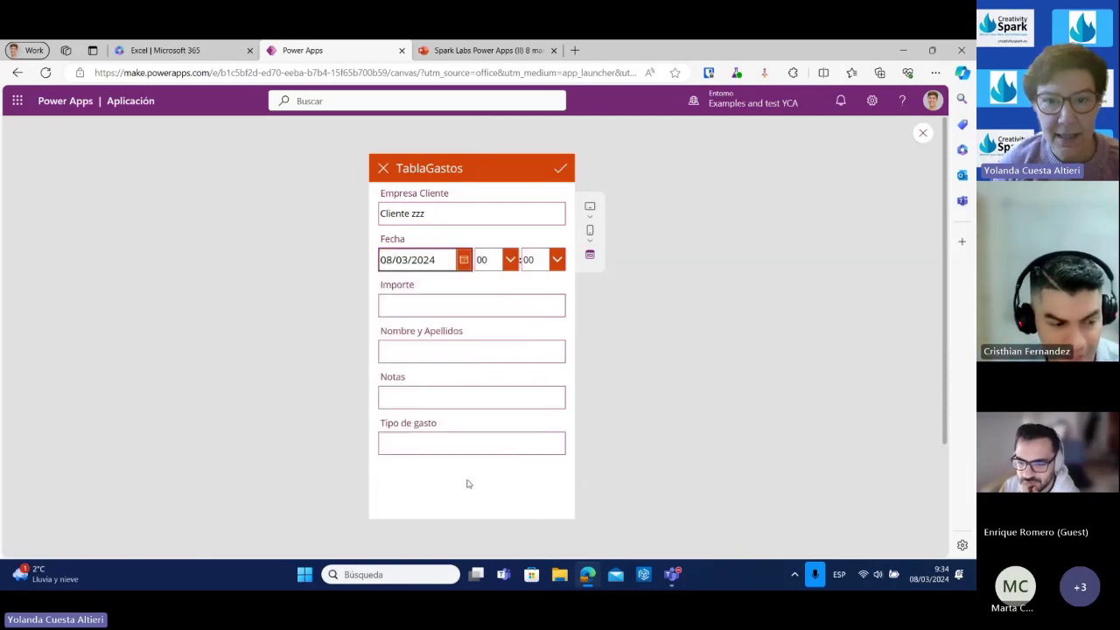
pyautogui.click(494, 260)
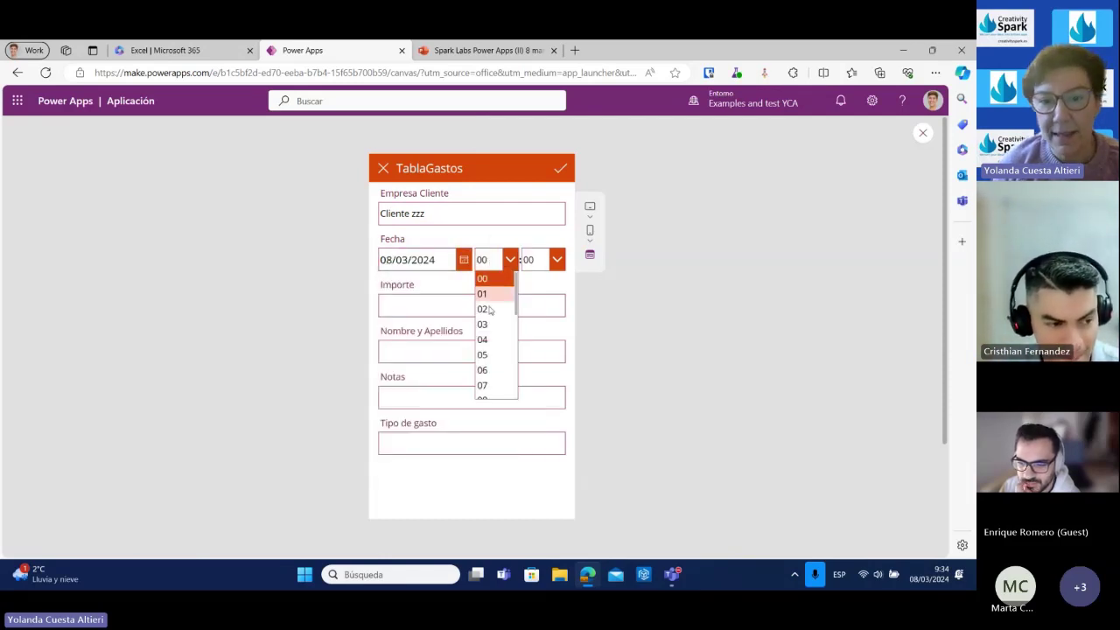
pyautogui.scroll(-2, 497, 368)
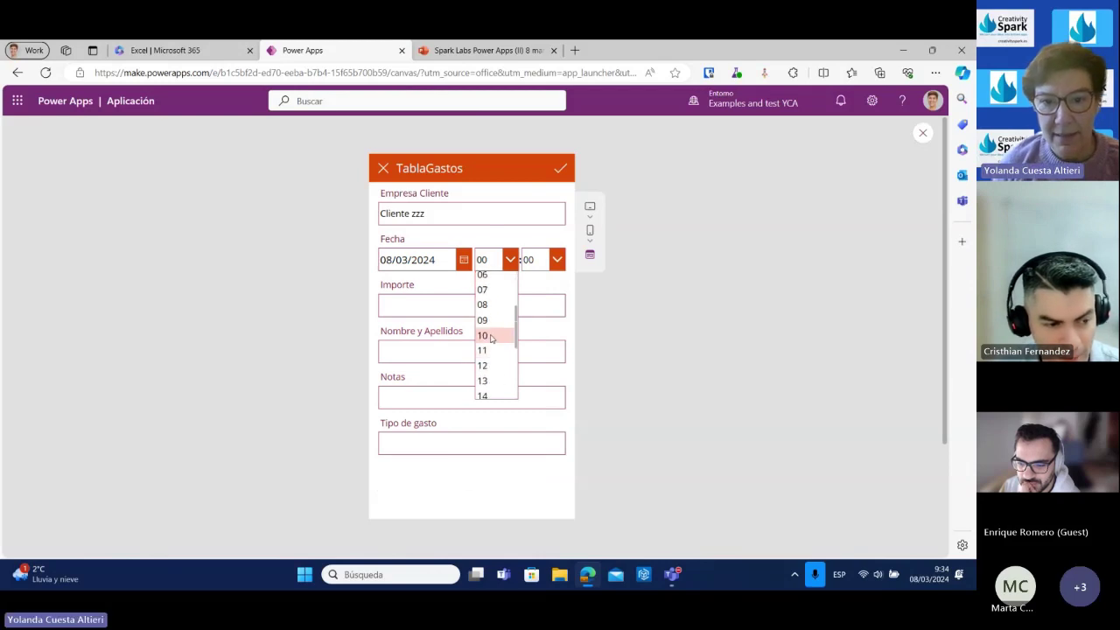
pyautogui.click(483, 335)
# Complete the record with Importe 60, the person's name, Notas "ok" and Tipo de gasto "Bus", and save it.
pyautogui.click(453, 305)
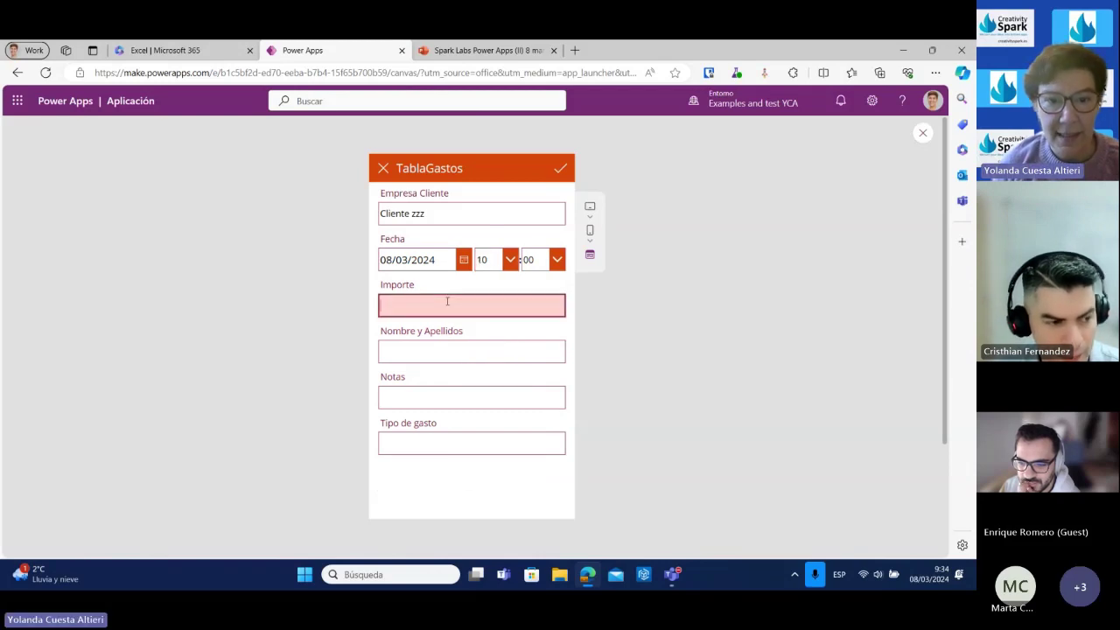
pyautogui.write('40')
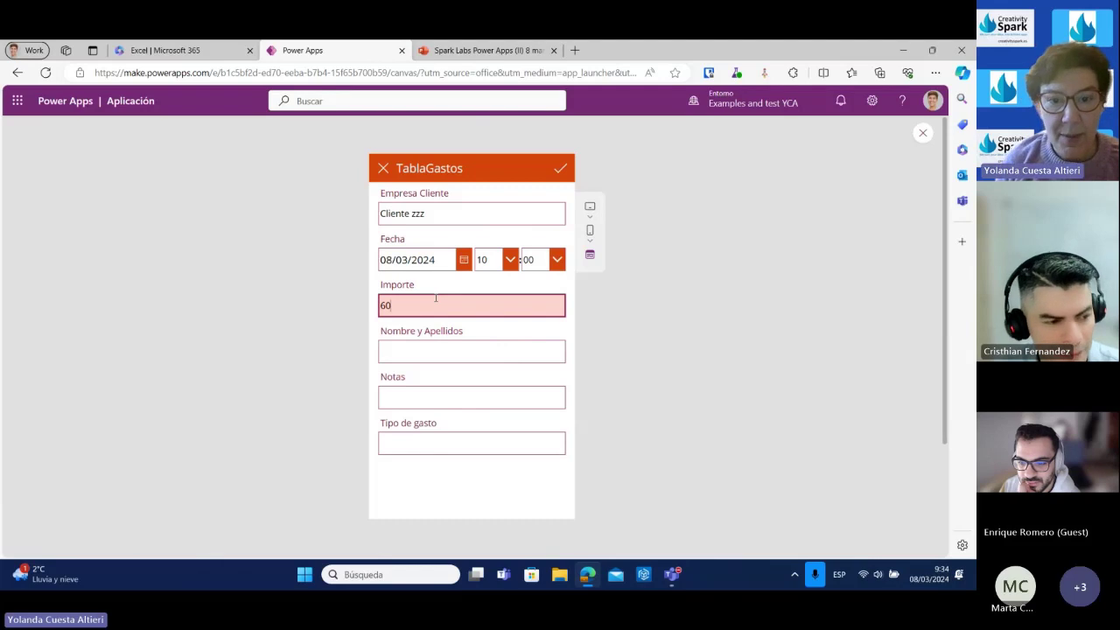
pyautogui.click(420, 349)
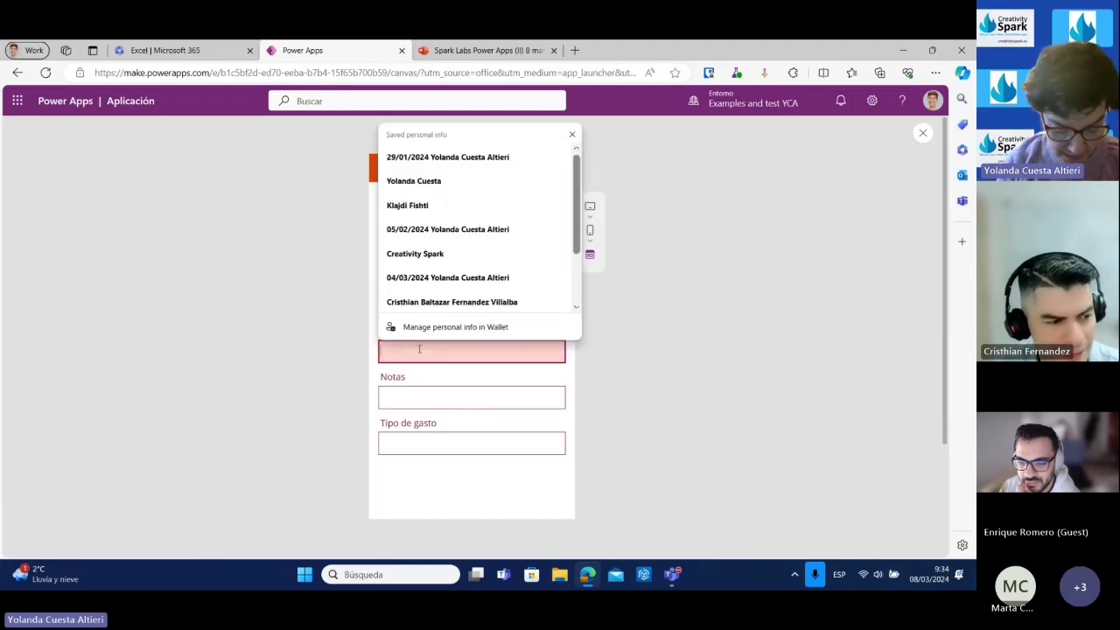
pyautogui.write('Mar')
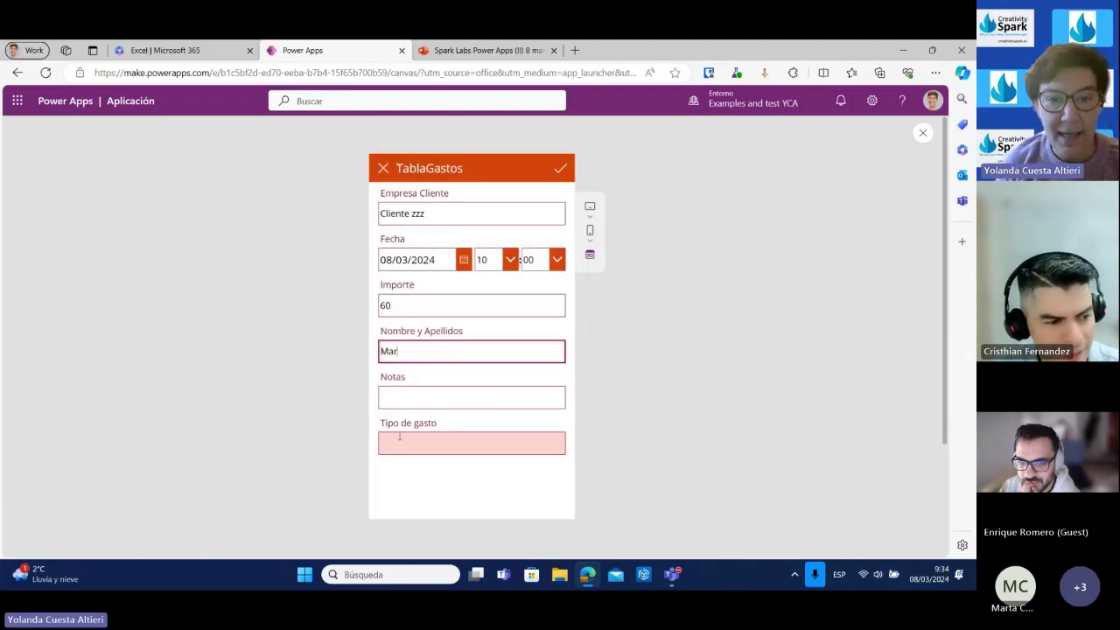
pyautogui.click(414, 393)
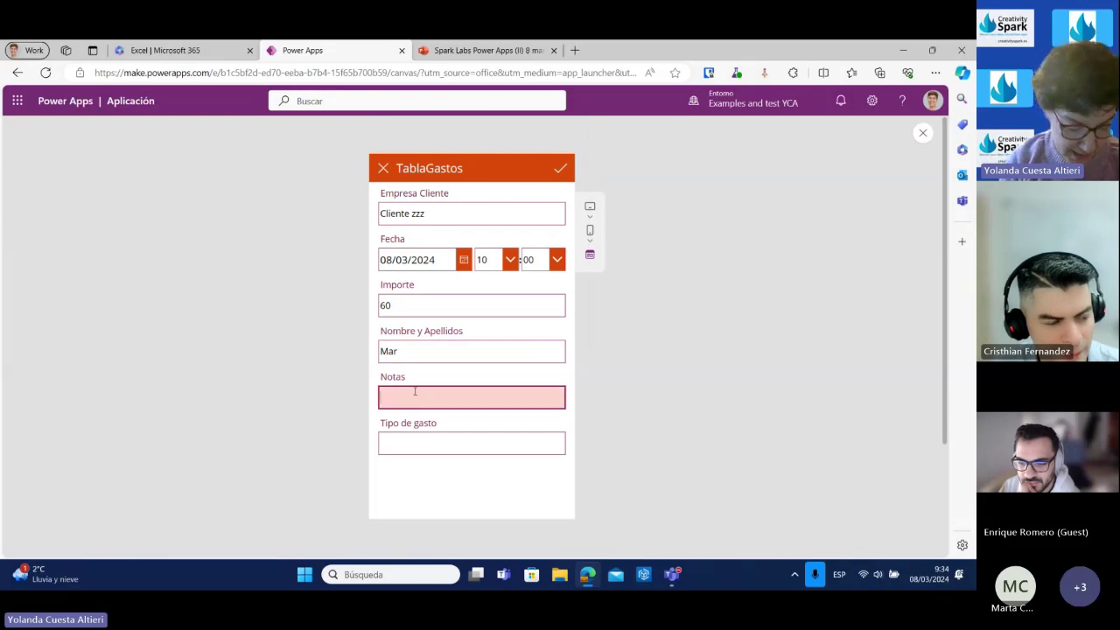
pyautogui.click(410, 444)
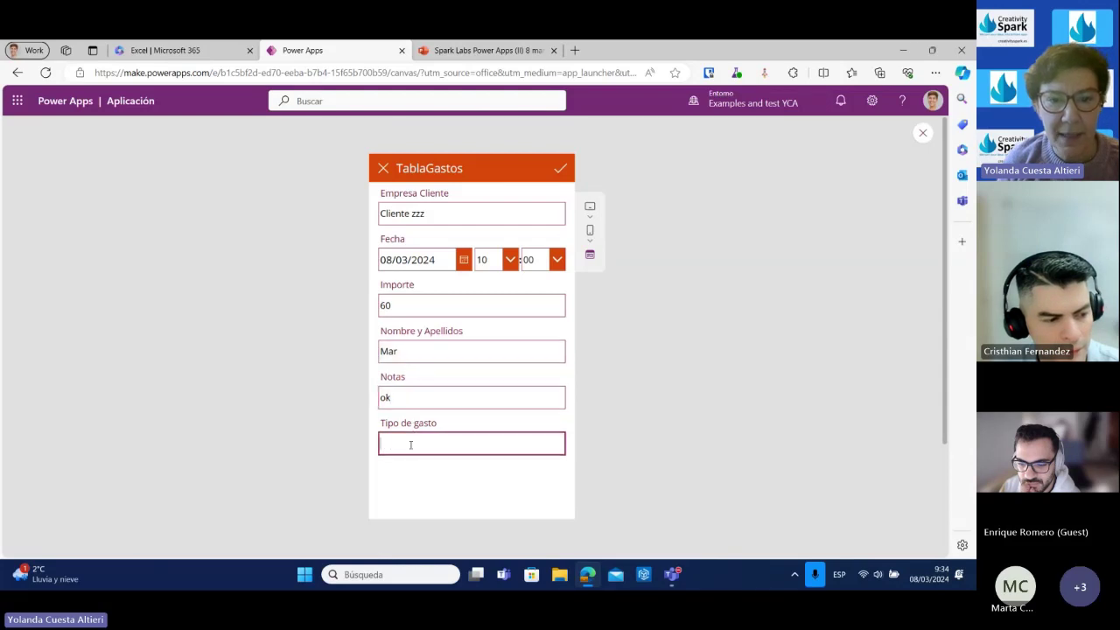
pyautogui.write('Bus')
pyautogui.click(541, 261)
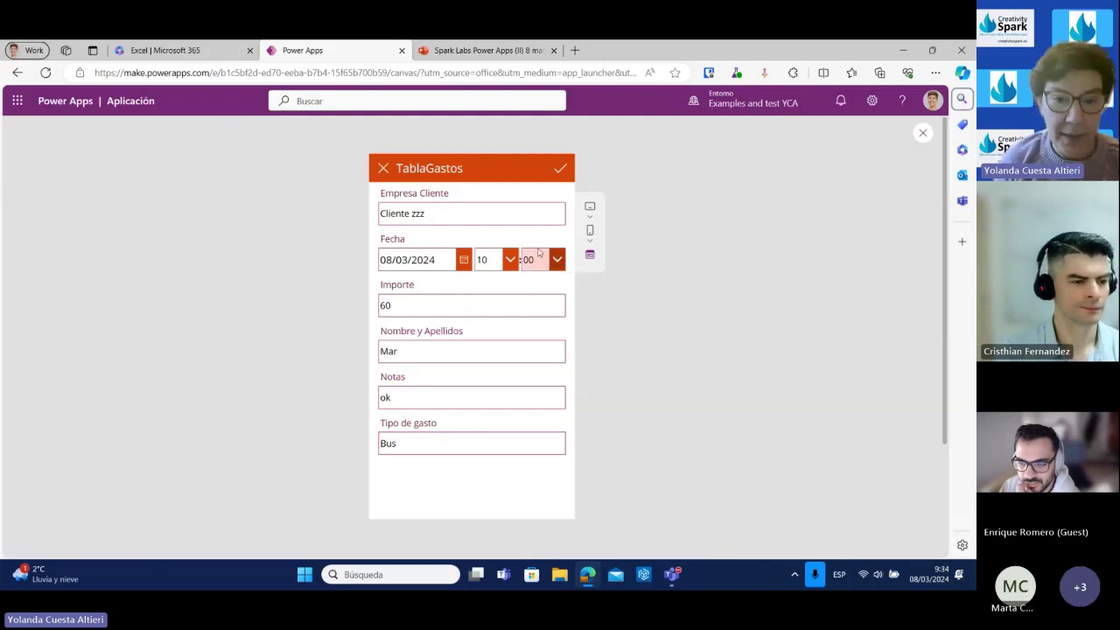
pyautogui.click(559, 168)
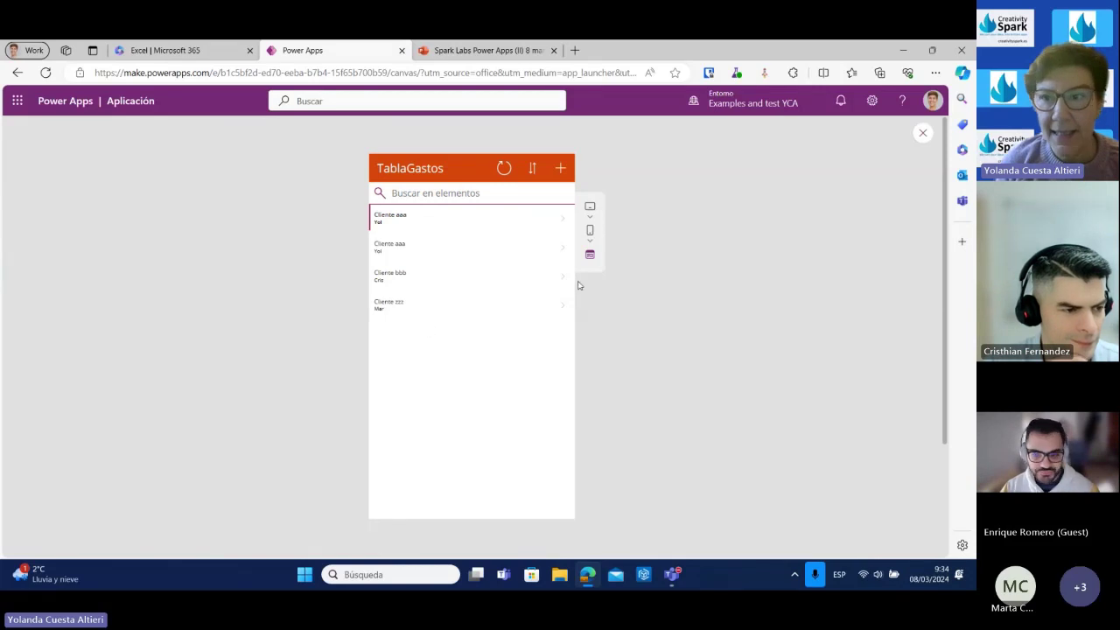
# Exit the app preview and open the App Control Gastos workbook from the Microsoft 365 Excel page.
pyautogui.click(922, 132)
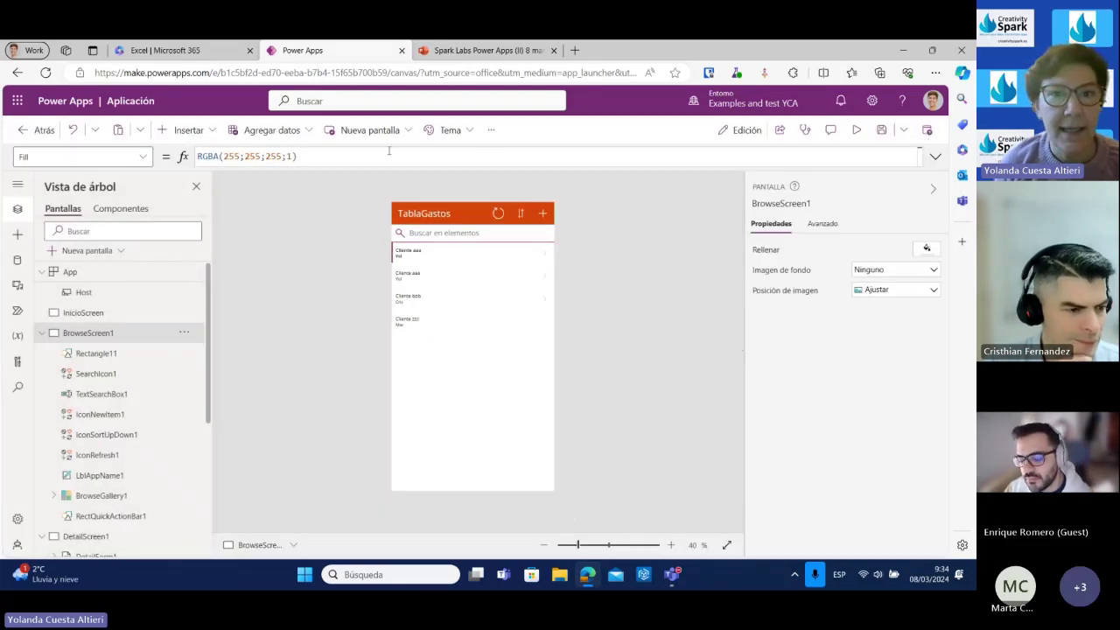
pyautogui.click(166, 49)
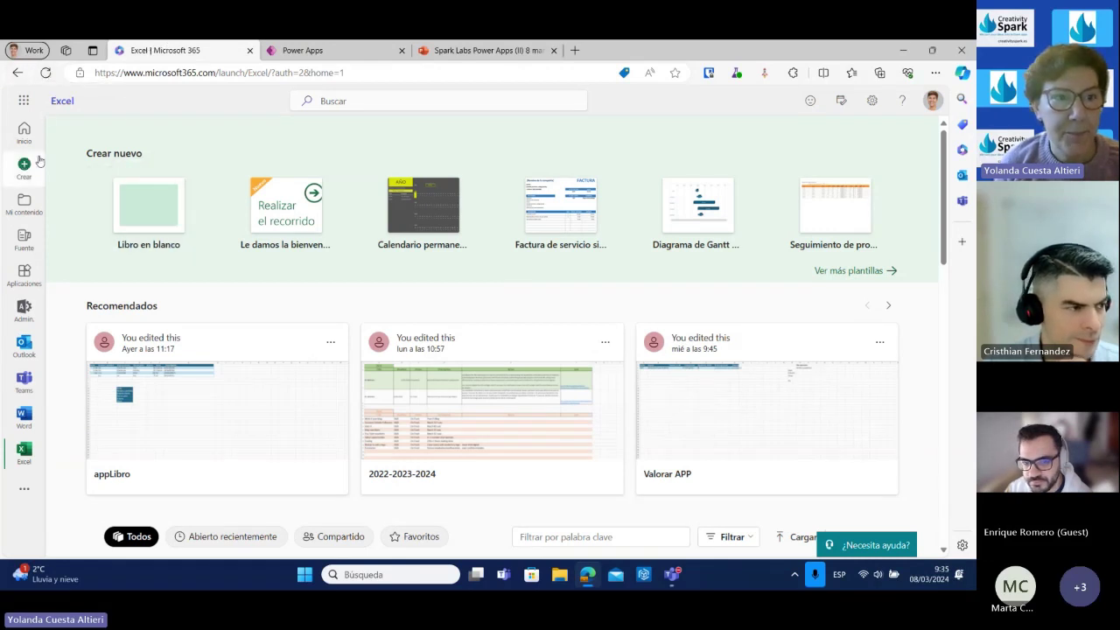
pyautogui.scroll(-1, 193, 134)
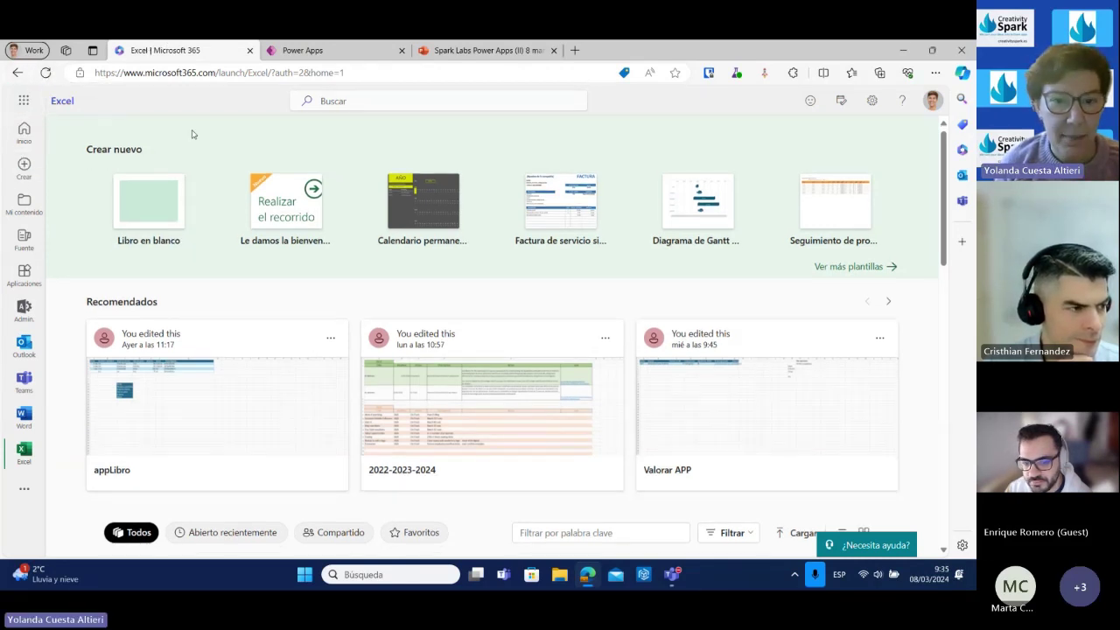
pyautogui.scroll(-3, 193, 134)
pyautogui.click(175, 345)
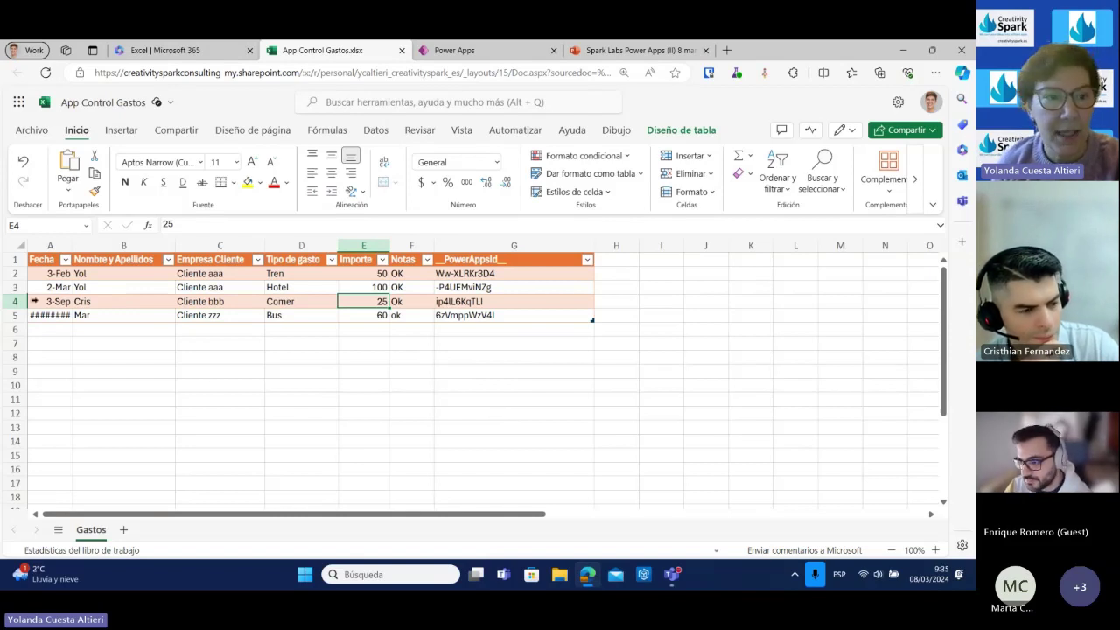
# Widen the Fecha column to fit the full dates, close the workbook and switch back to the Power Apps editor.
pyautogui.moveTo(73, 246); pyautogui.dragTo(138, 248)
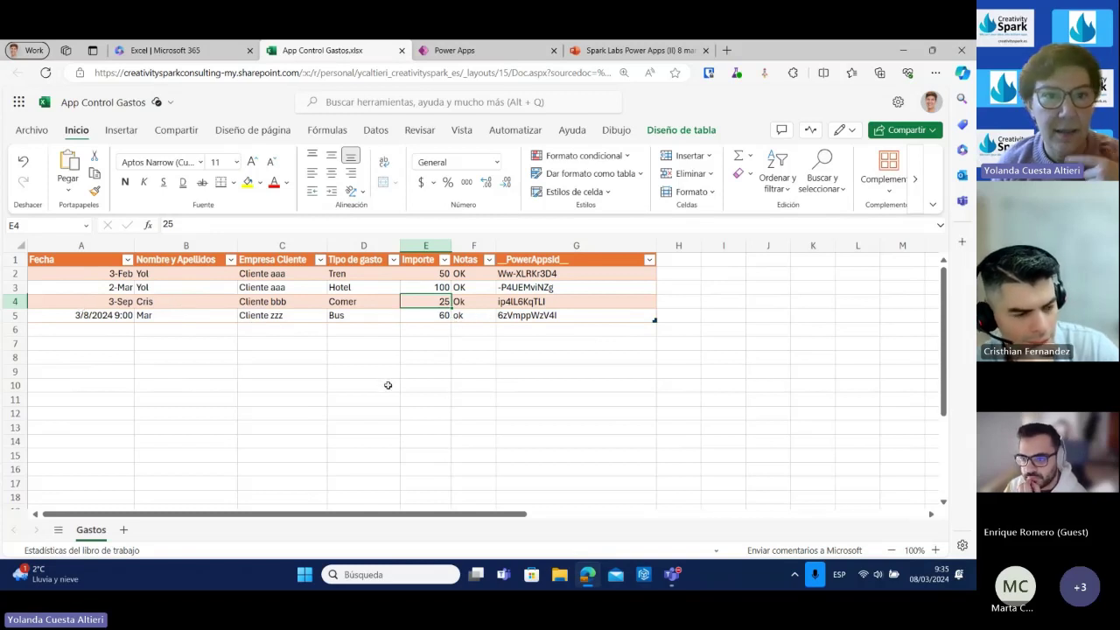
pyautogui.click(401, 50)
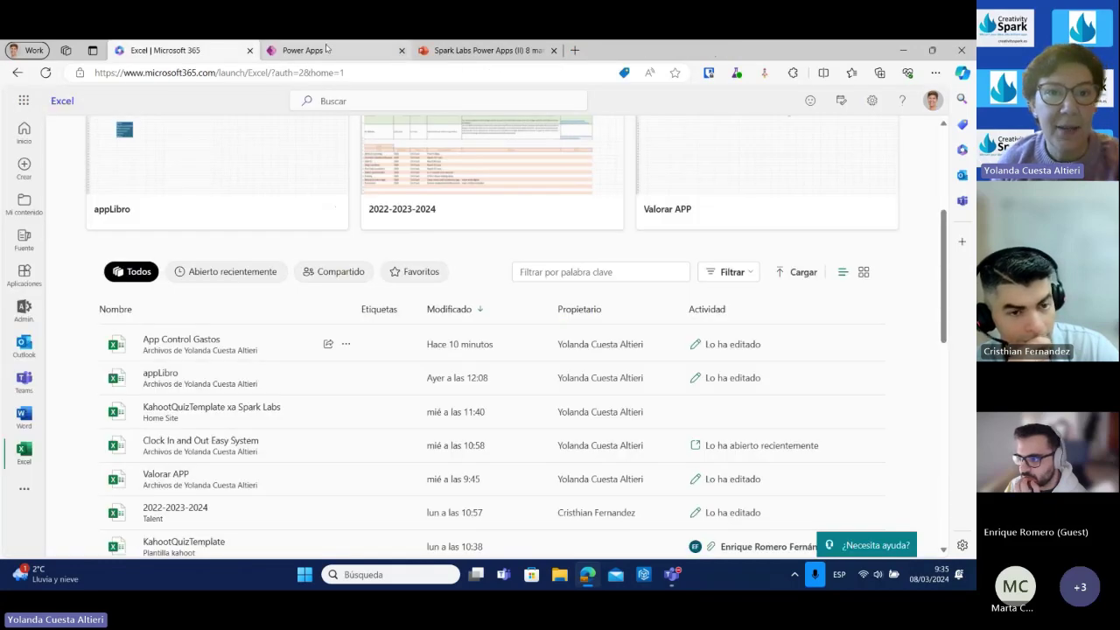
pyautogui.click(327, 50)
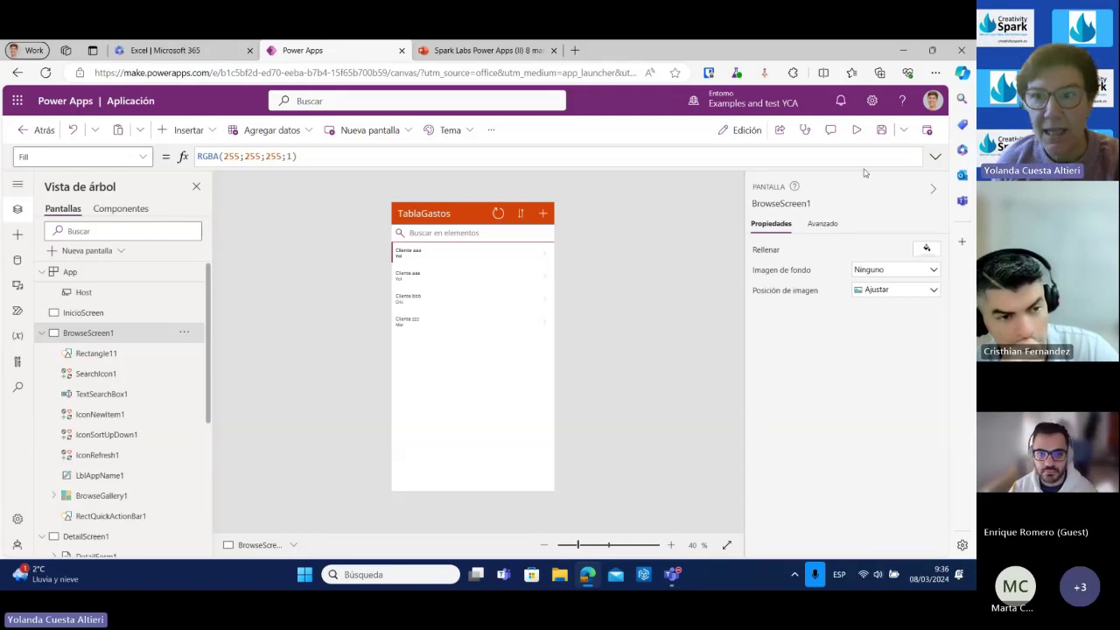
# Save the app under the name "Aplicación Reporte Gastos".
pyautogui.click(884, 130)
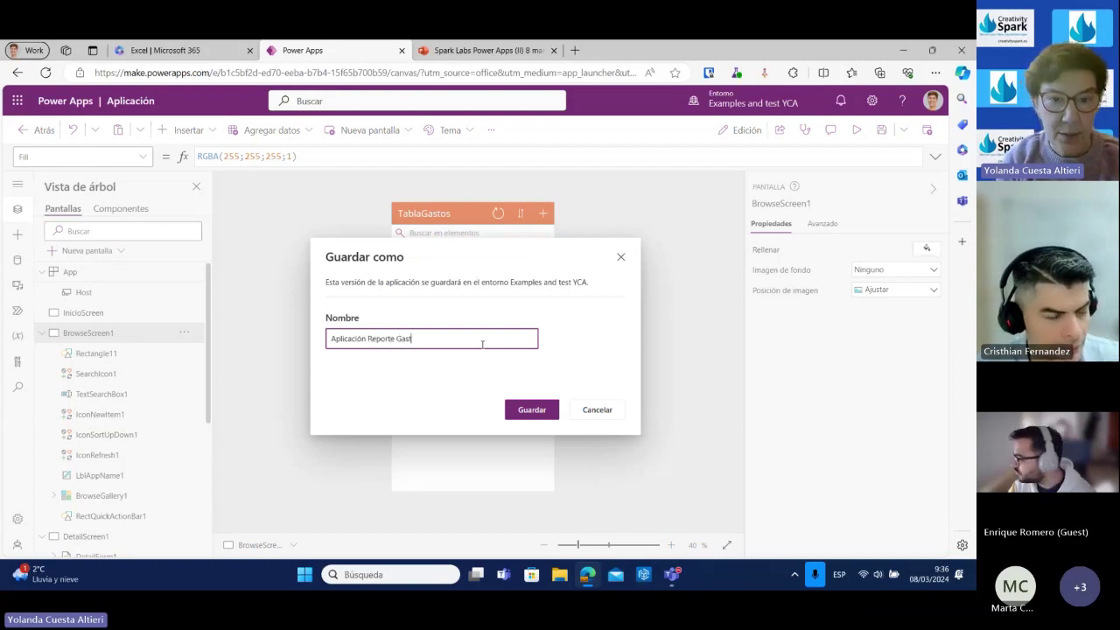
pyautogui.write('Reporte Gastos')
pyautogui.click(532, 418)
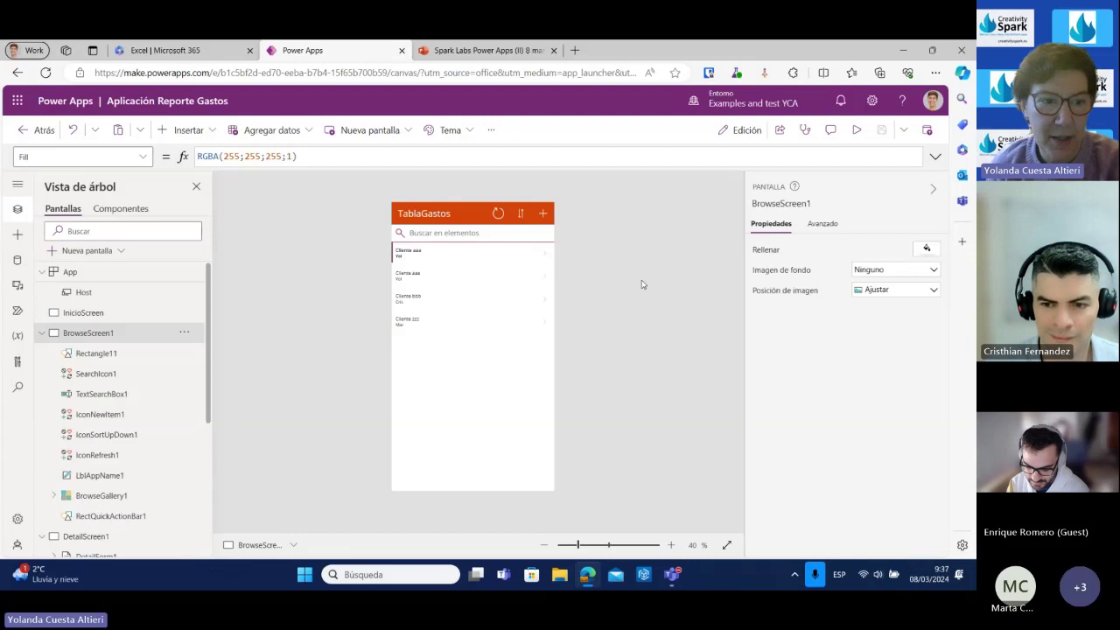
# Expand the editor's side navigation to show its labels, and look over the insertable components before returning to the screen tree.
pyautogui.click(10, 184)
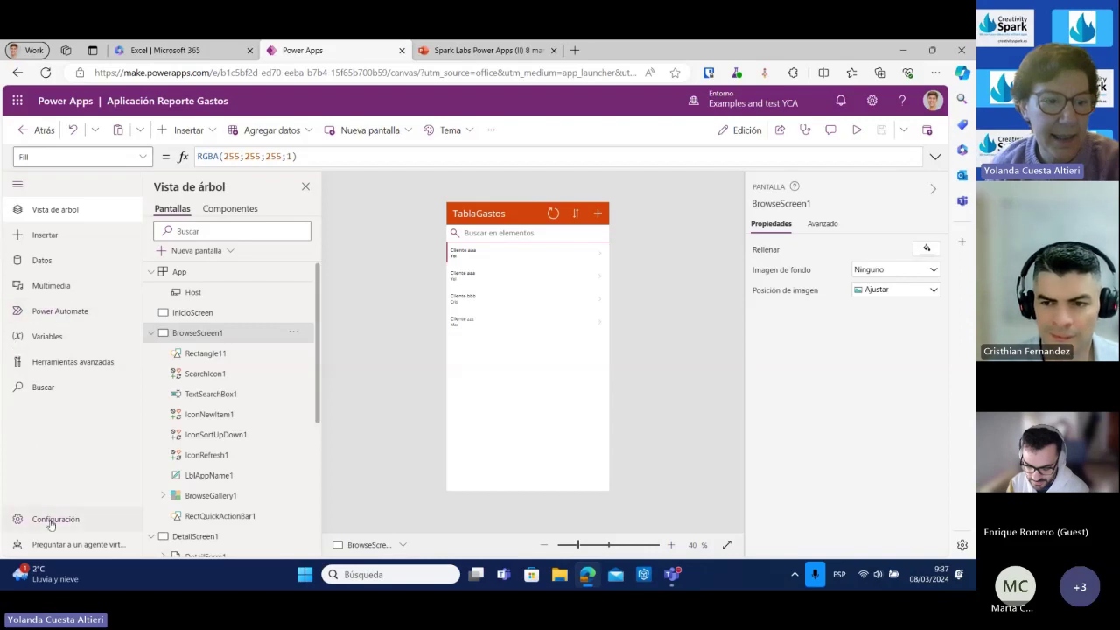
pyautogui.click(38, 236)
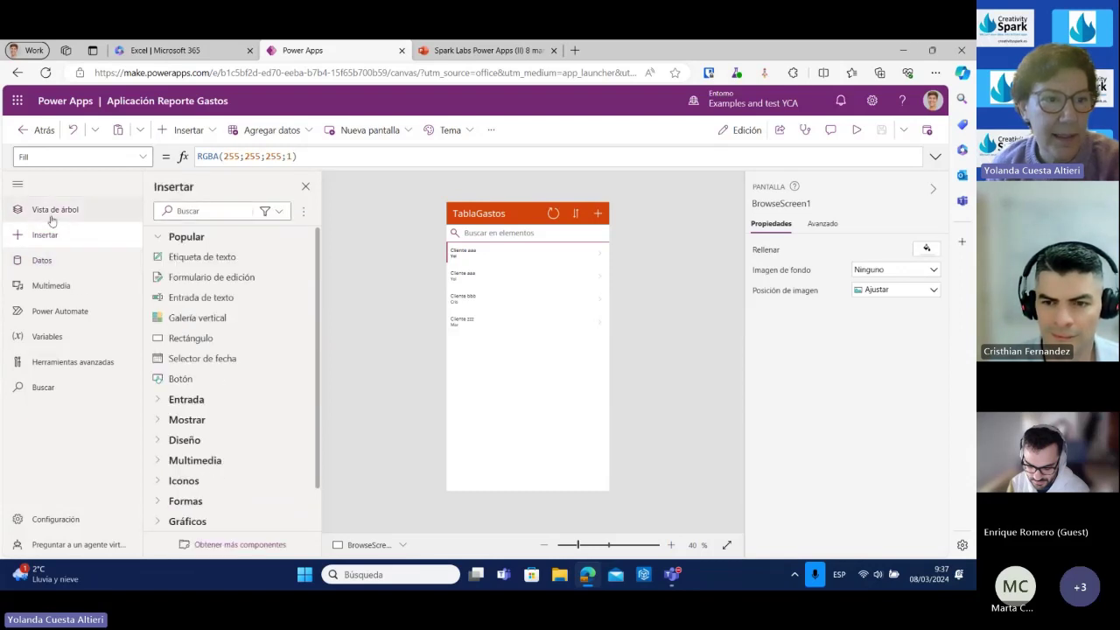
pyautogui.click(49, 215)
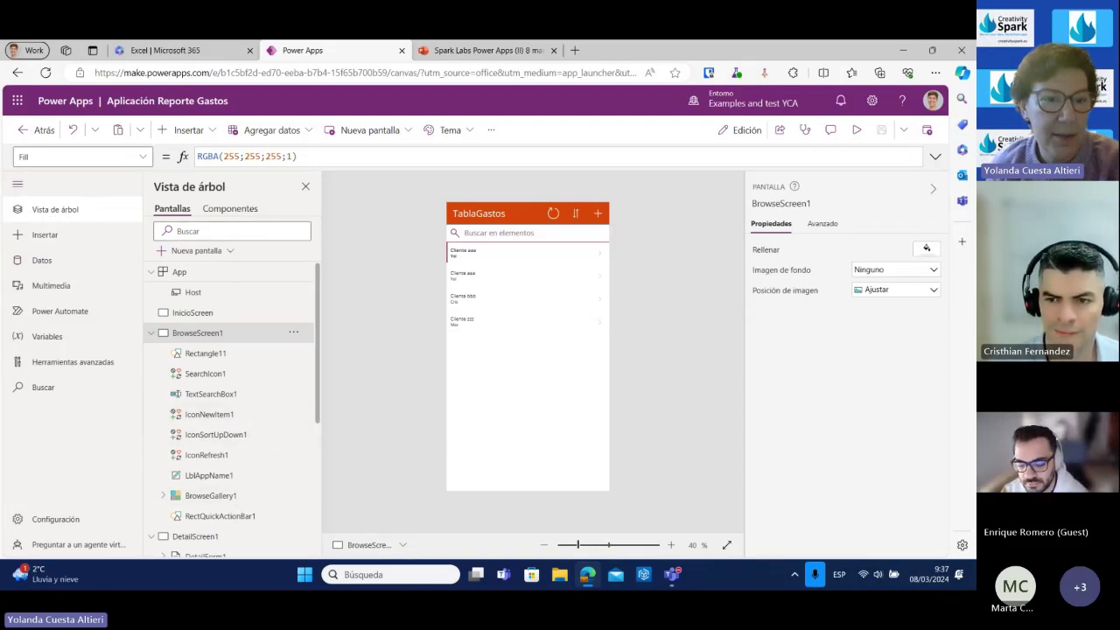
# Review the insertable component categories, the TablaGastos data source and the app's multimedia files.
pyautogui.click(42, 238)
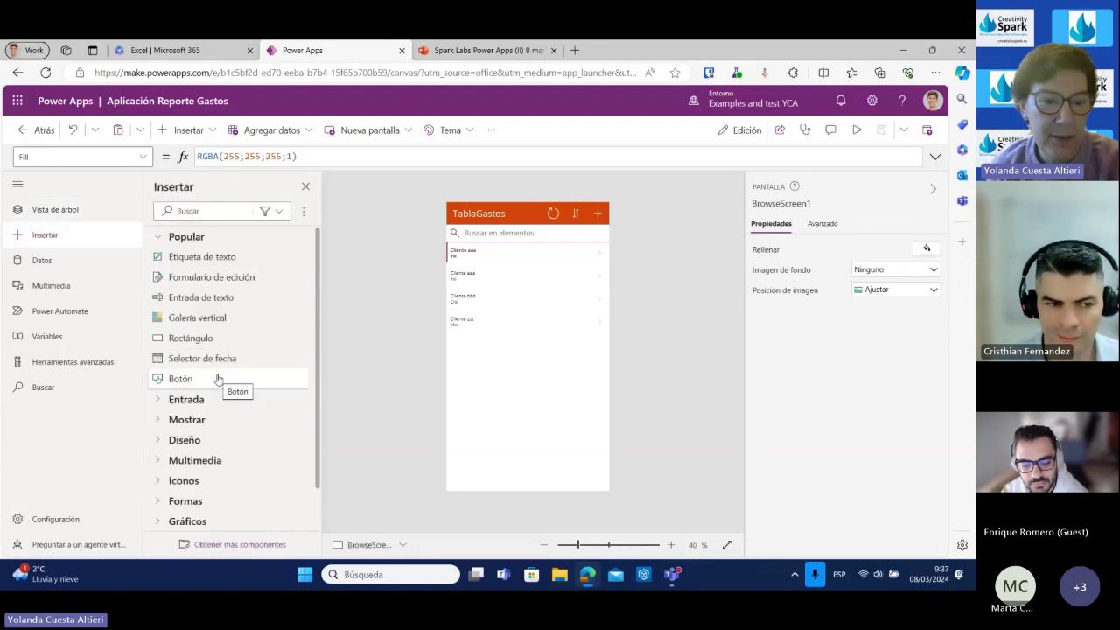
pyautogui.scroll(-1, 218, 379)
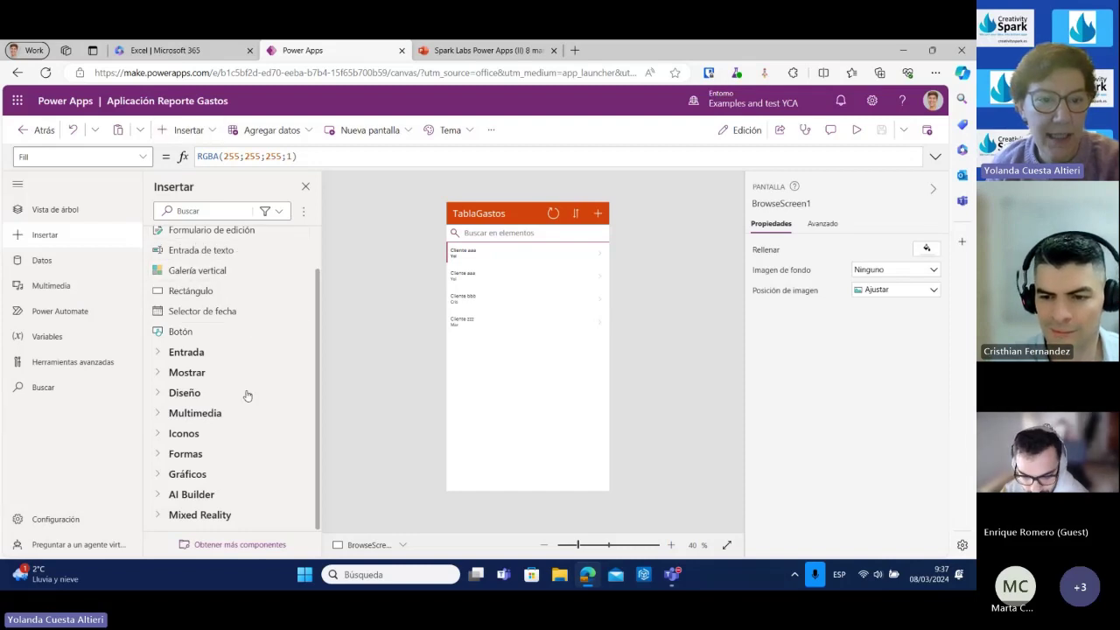
pyautogui.click(212, 131)
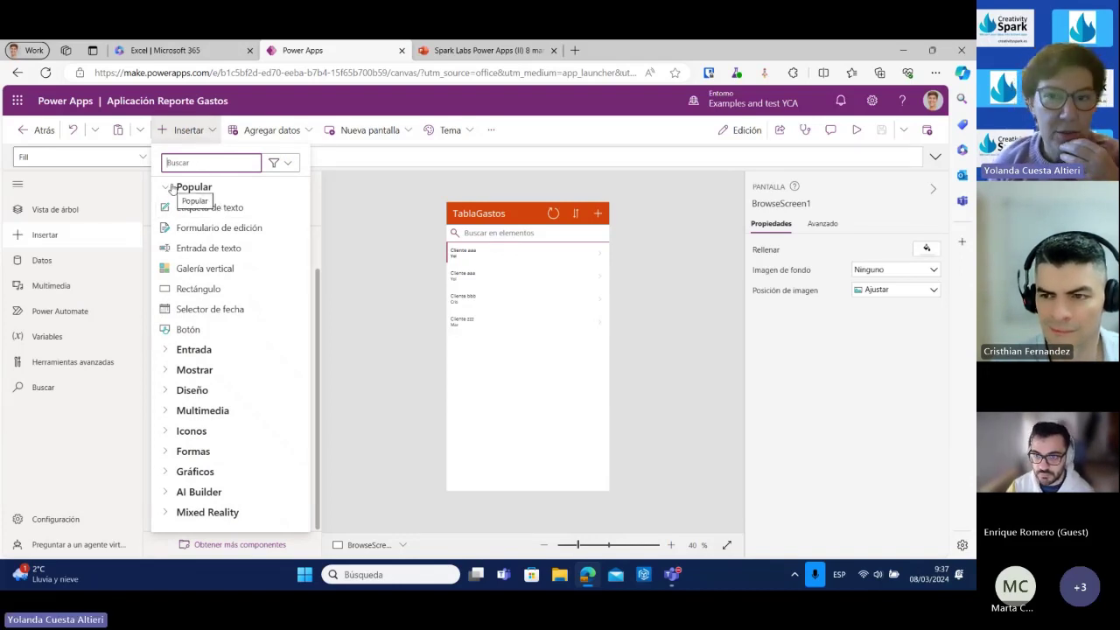
pyautogui.click(380, 218)
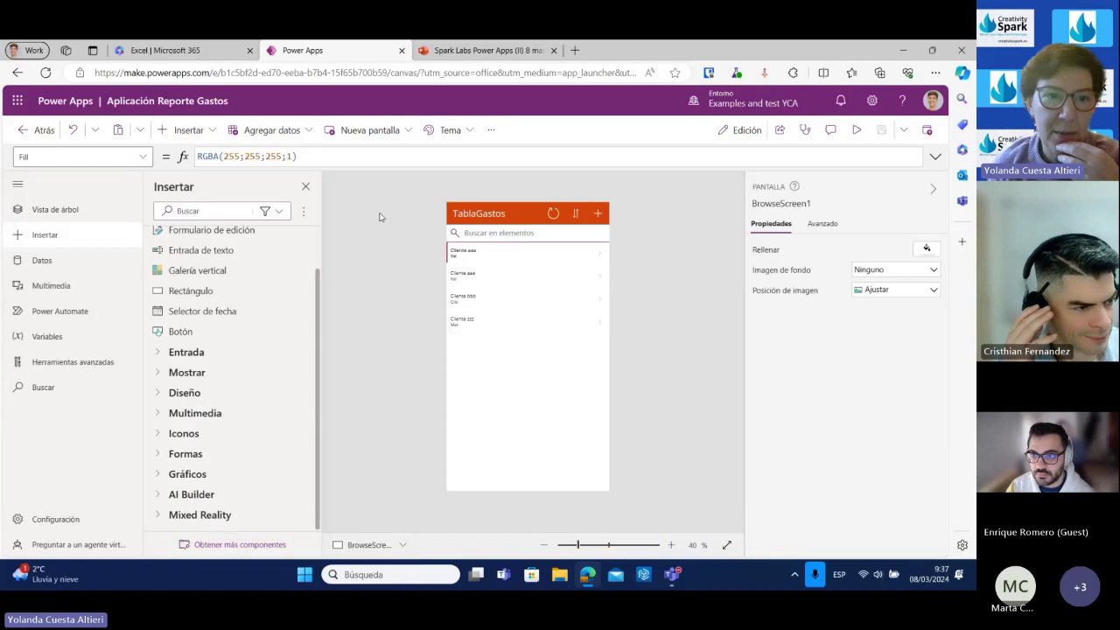
pyautogui.click(44, 260)
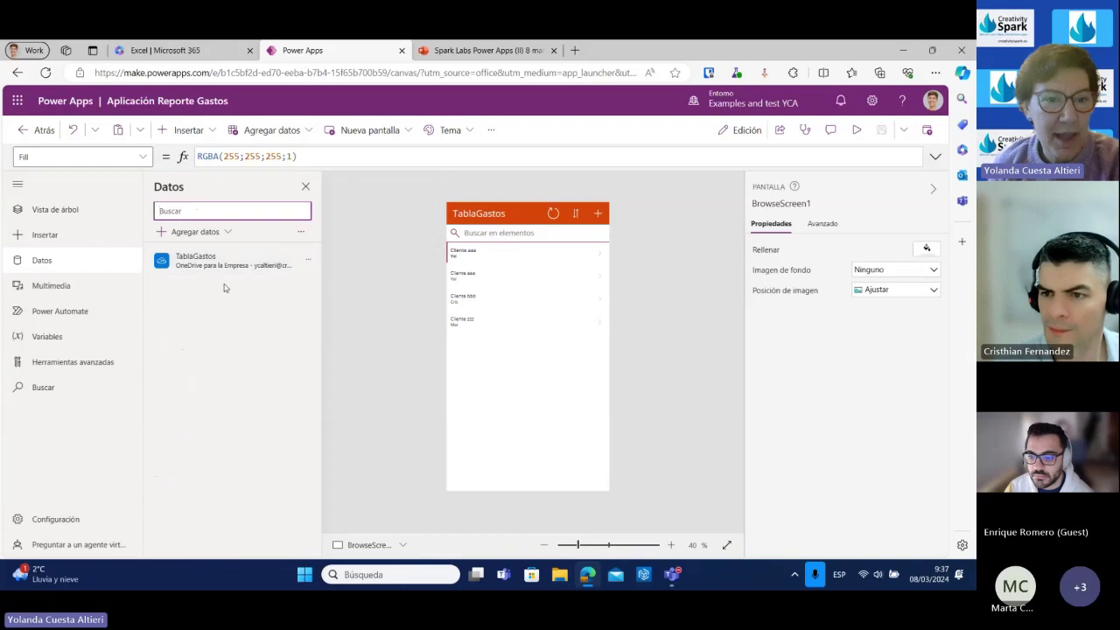
pyautogui.moveTo(282, 262)
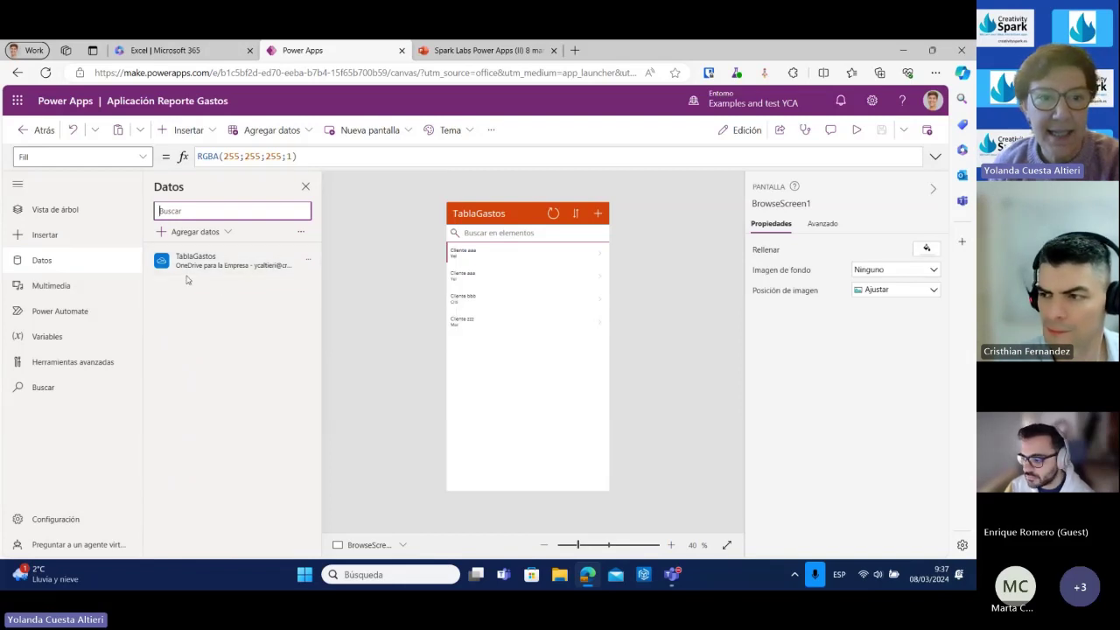
pyautogui.click(52, 292)
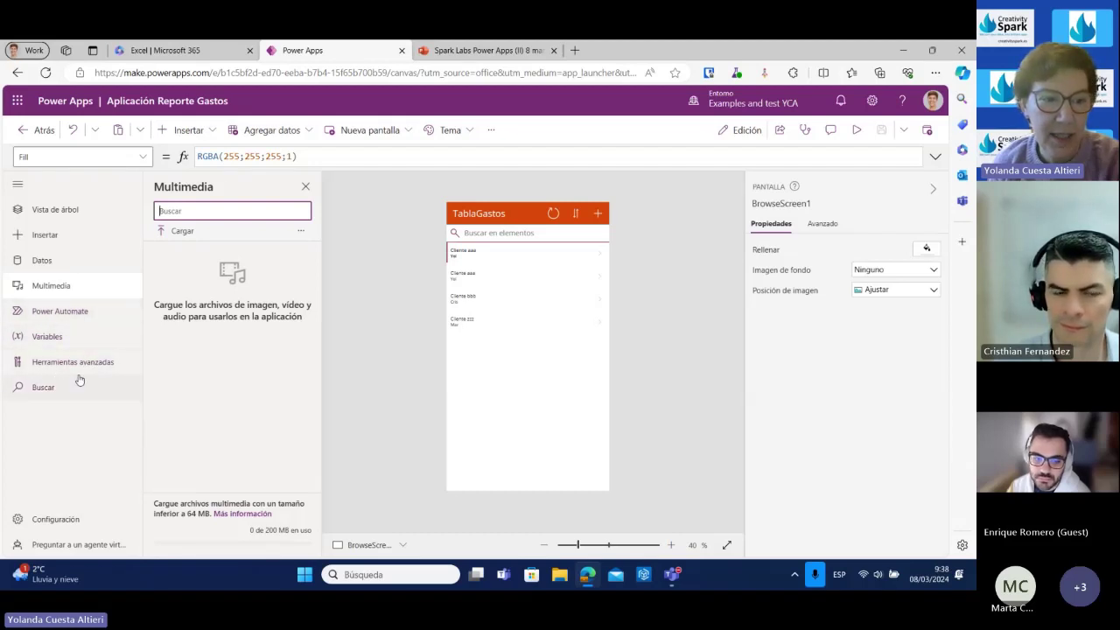
# Open the app's settings and examine the General options, from the app icon to the data row limit.
pyautogui.click(48, 521)
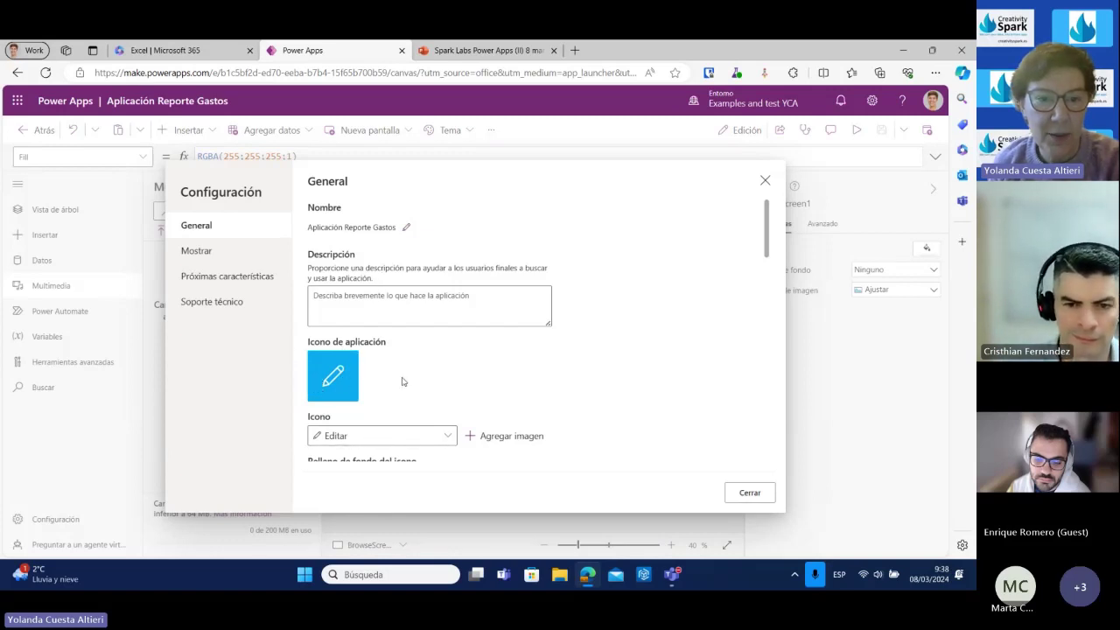
pyautogui.scroll(-1, 402, 381)
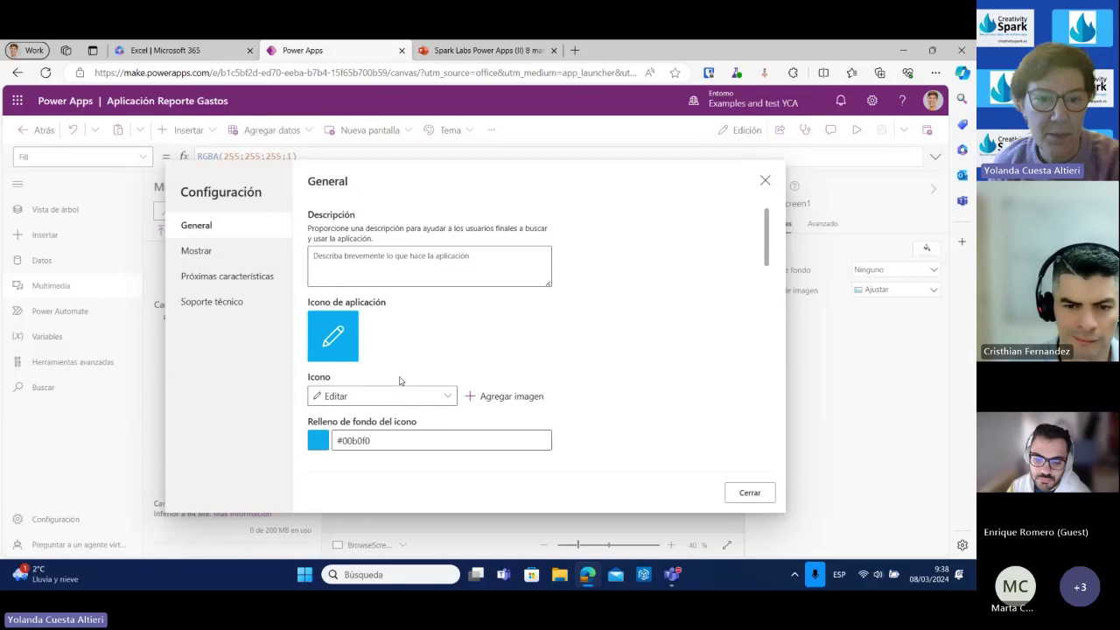
pyautogui.scroll(-2, 400, 381)
pyautogui.scroll(-3, 400, 381)
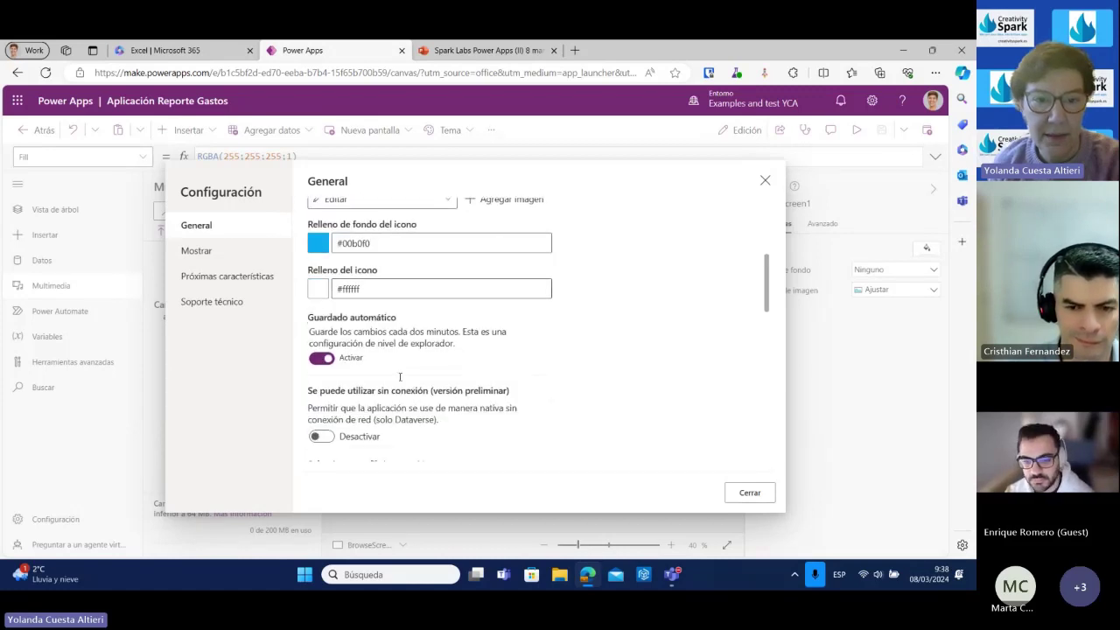
pyautogui.scroll(-1, 400, 378)
pyautogui.scroll(-5, 400, 379)
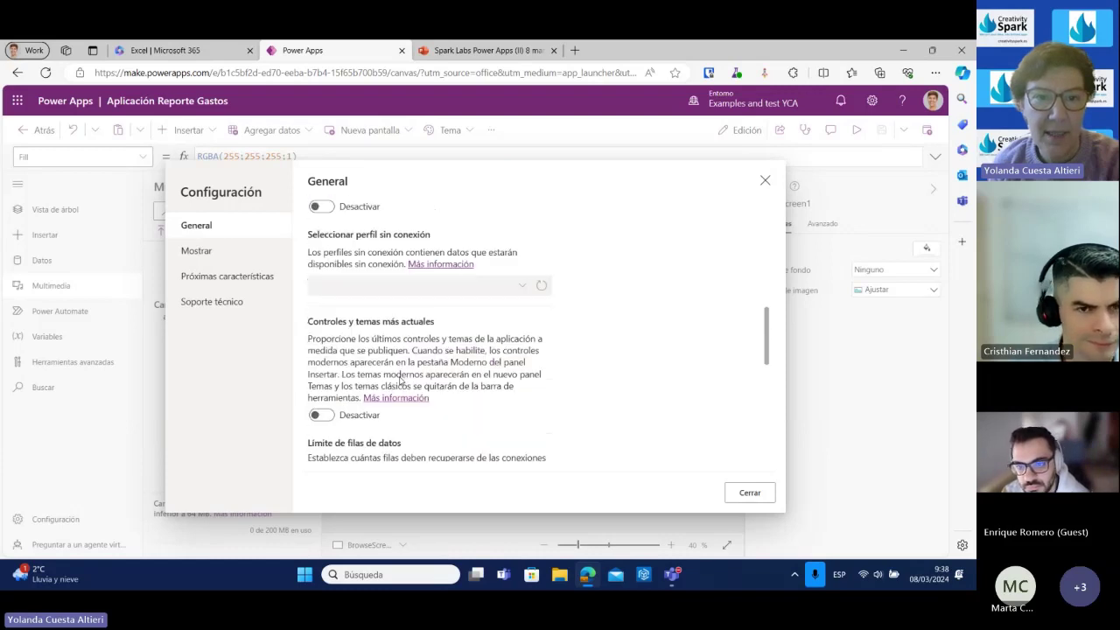
pyautogui.scroll(2, 400, 378)
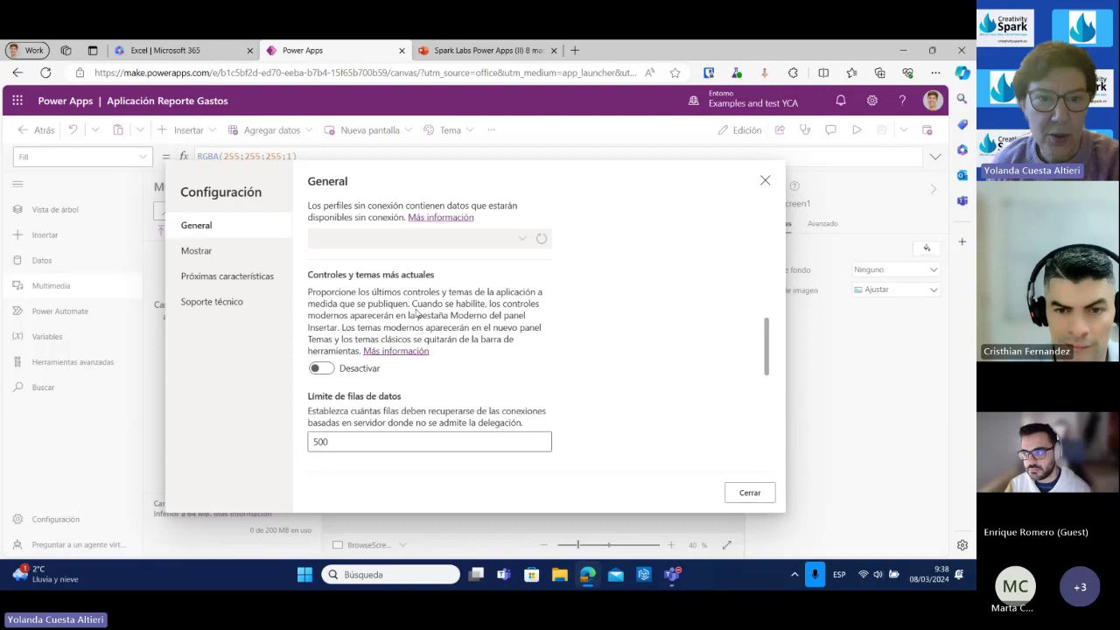
pyautogui.scroll(1, 416, 313)
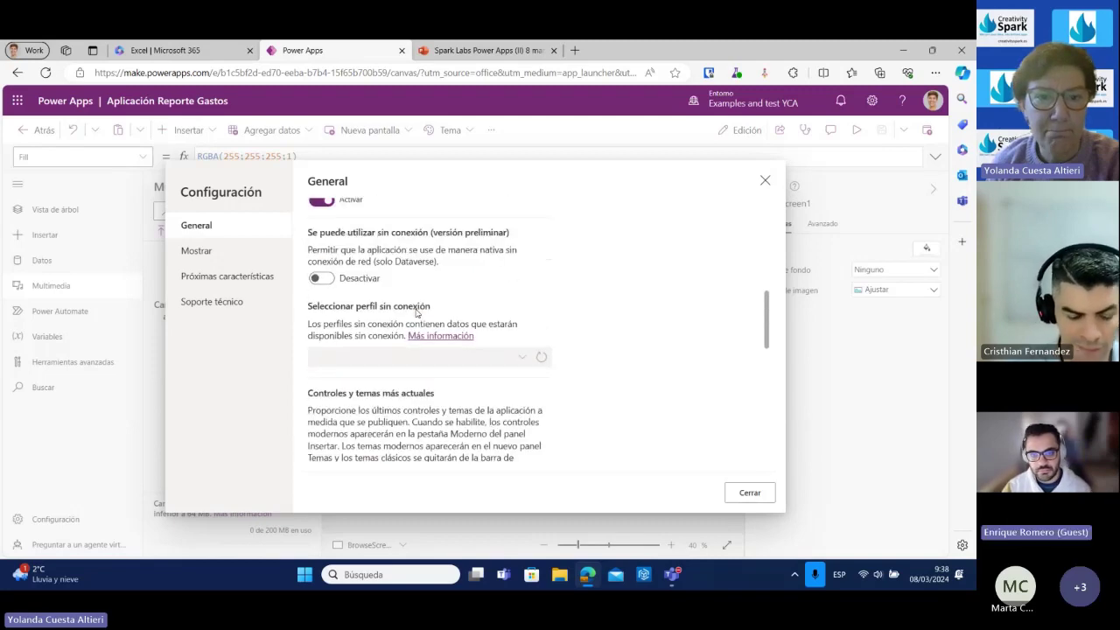
pyautogui.scroll(-3, 417, 313)
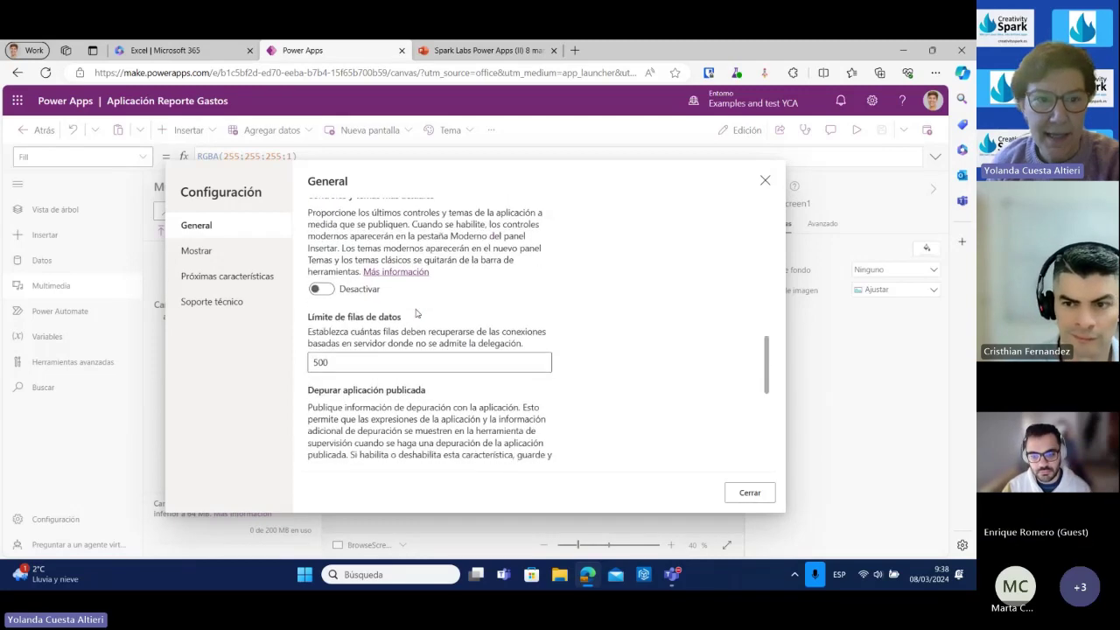
# Examine the preview features listed under Próximas características in the app settings.
pyautogui.click(230, 278)
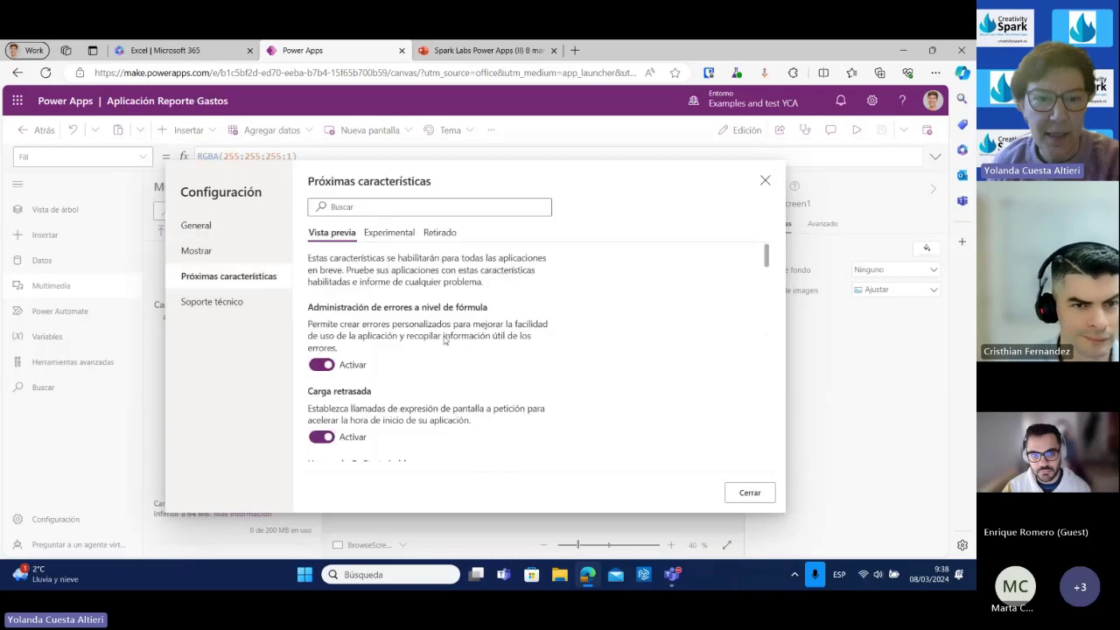
pyautogui.scroll(-1, 492, 353)
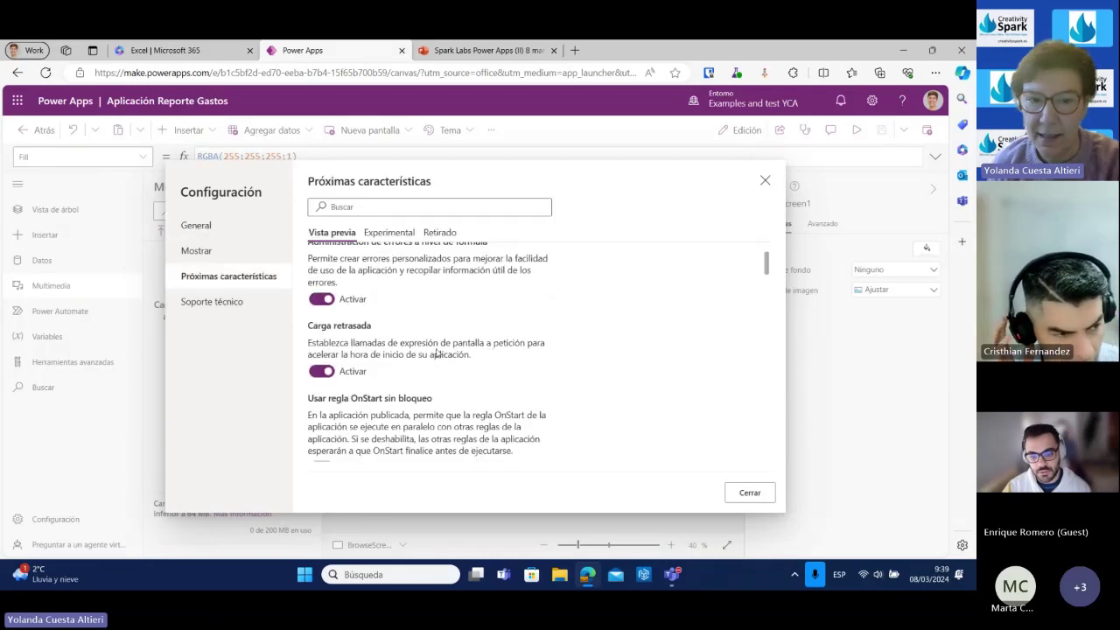
pyautogui.scroll(-5, 412, 343)
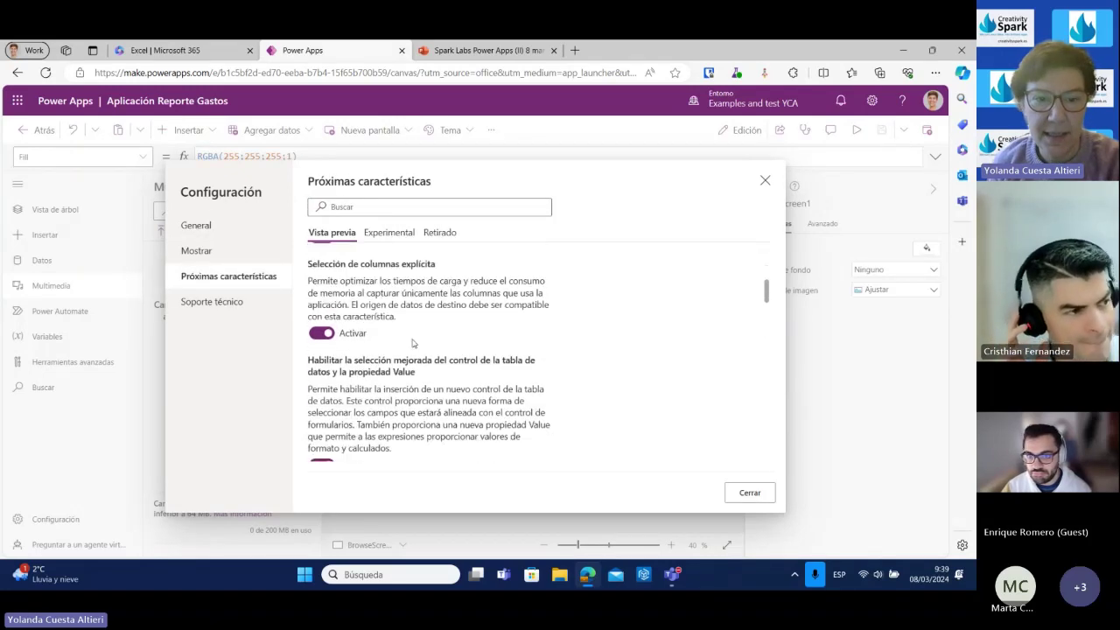
pyautogui.scroll(-6, 412, 343)
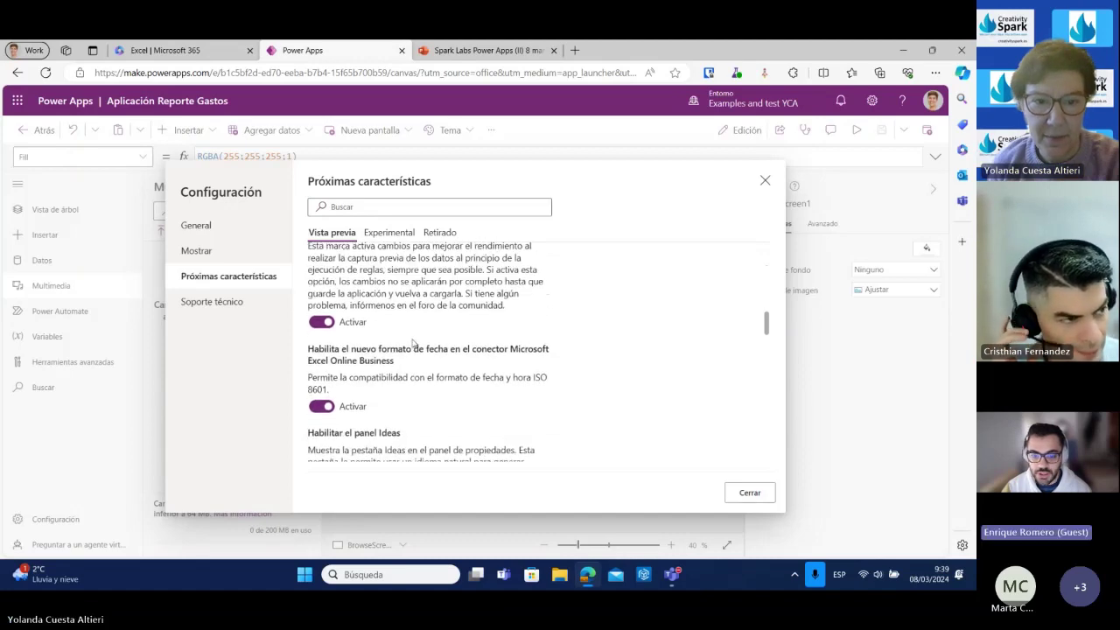
pyautogui.scroll(-3, 412, 343)
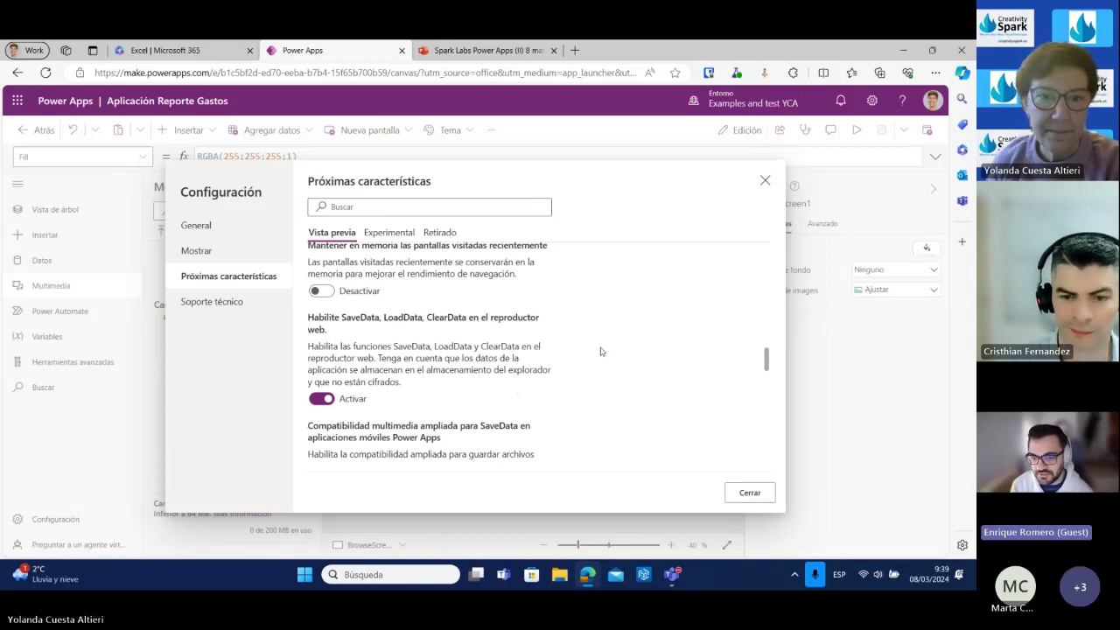
pyautogui.scroll(4, 600, 352)
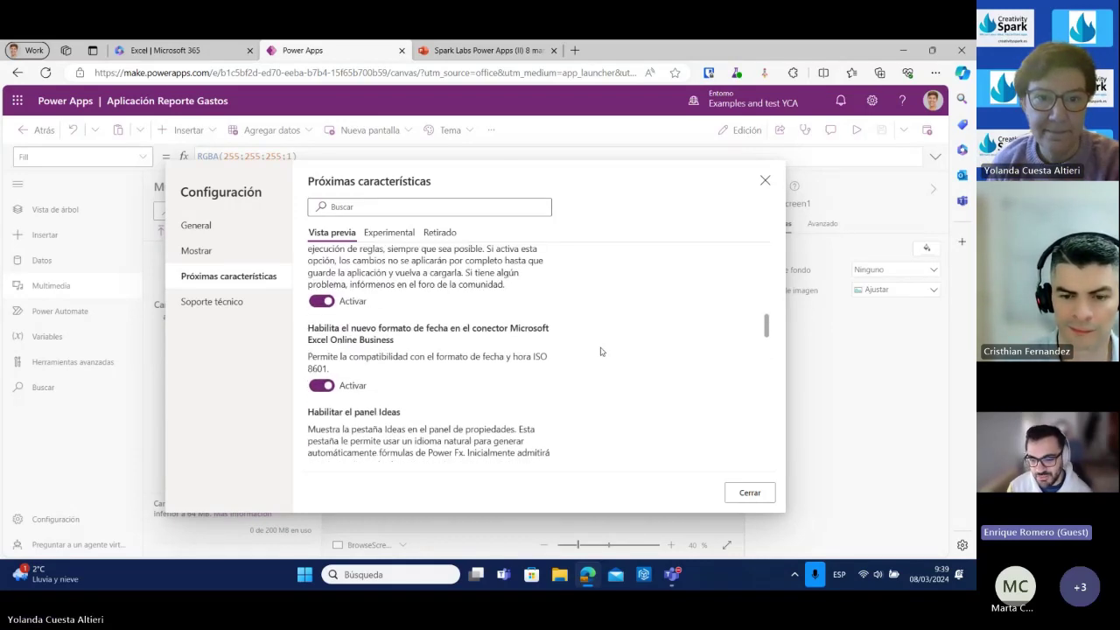
pyautogui.scroll(3, 600, 352)
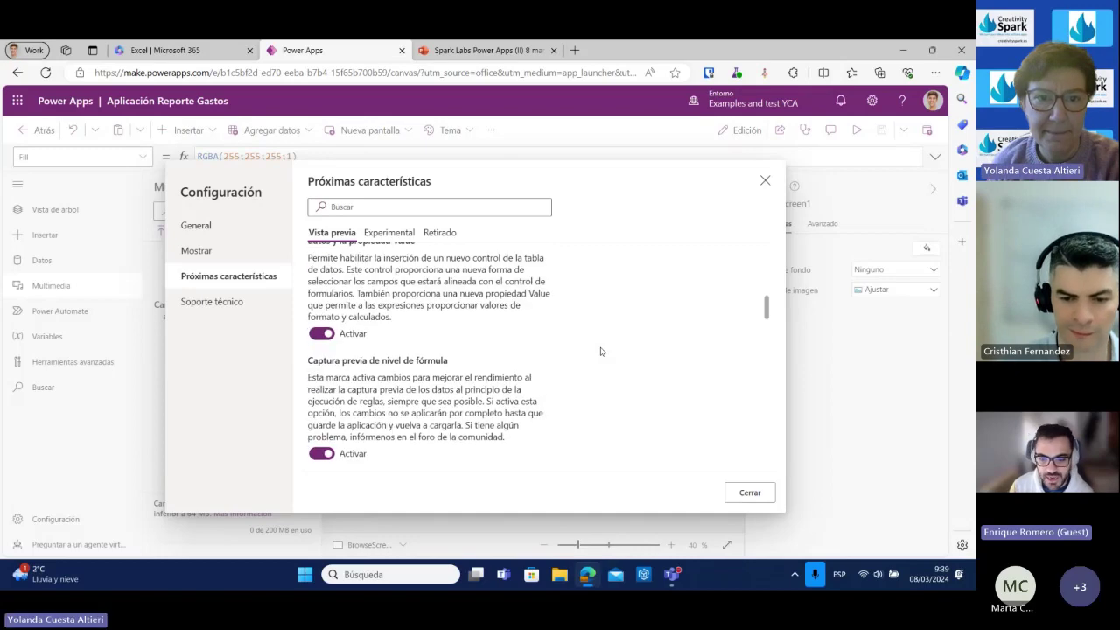
pyautogui.scroll(2, 600, 352)
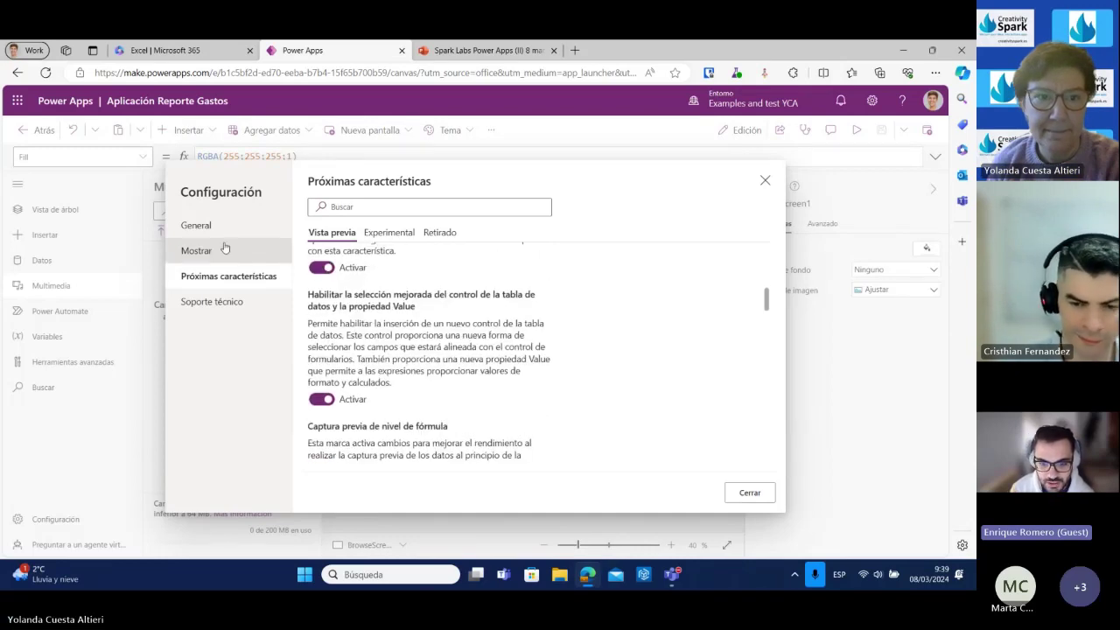
# Enable "Controles y temas más actuales" in the General app settings and close the settings.
pyautogui.click(196, 225)
pyautogui.scroll(-6, 613, 367)
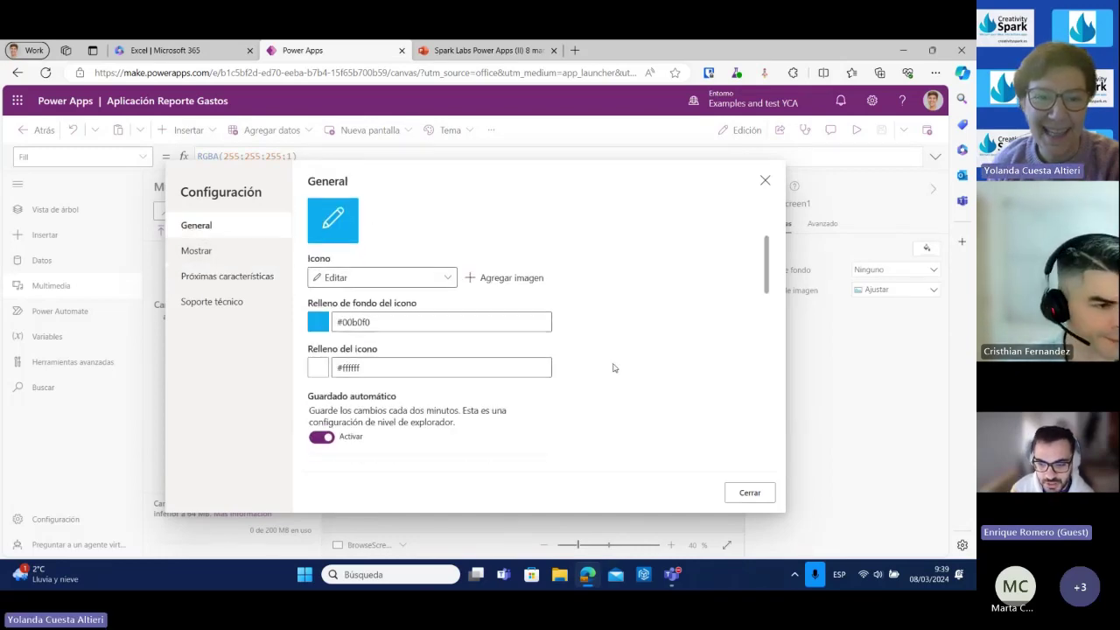
pyautogui.scroll(-2, 613, 367)
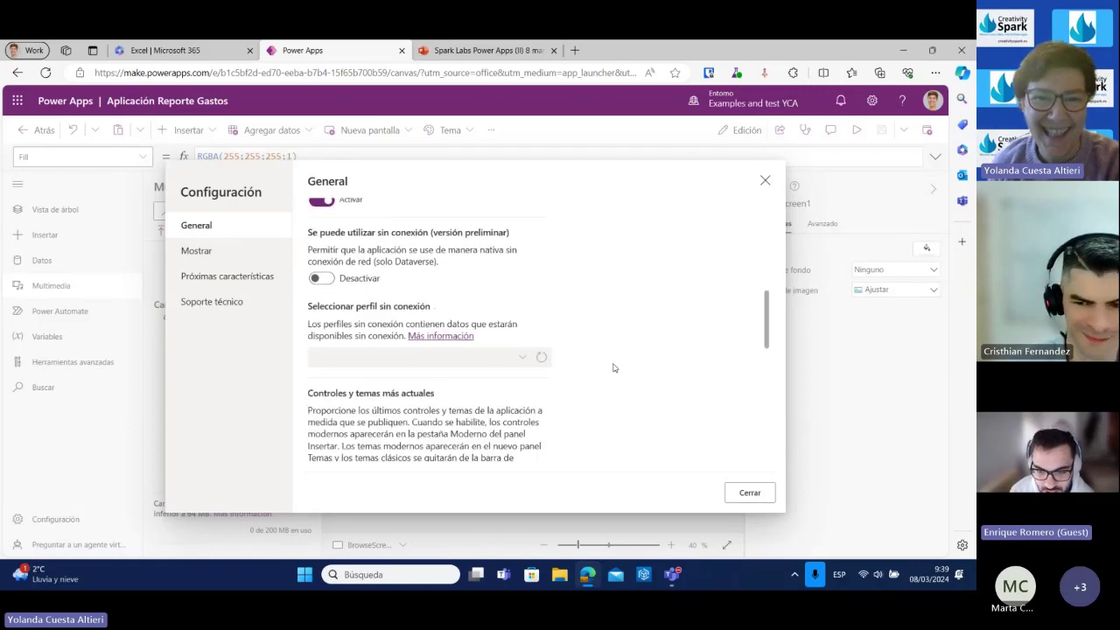
pyautogui.scroll(-2, 613, 367)
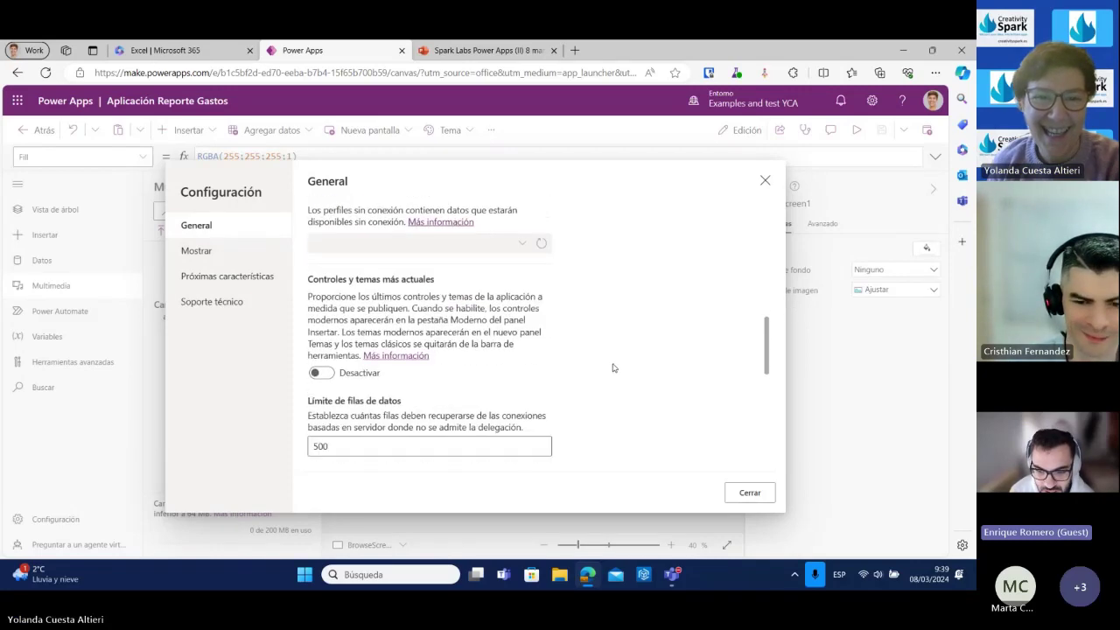
pyautogui.click(323, 368)
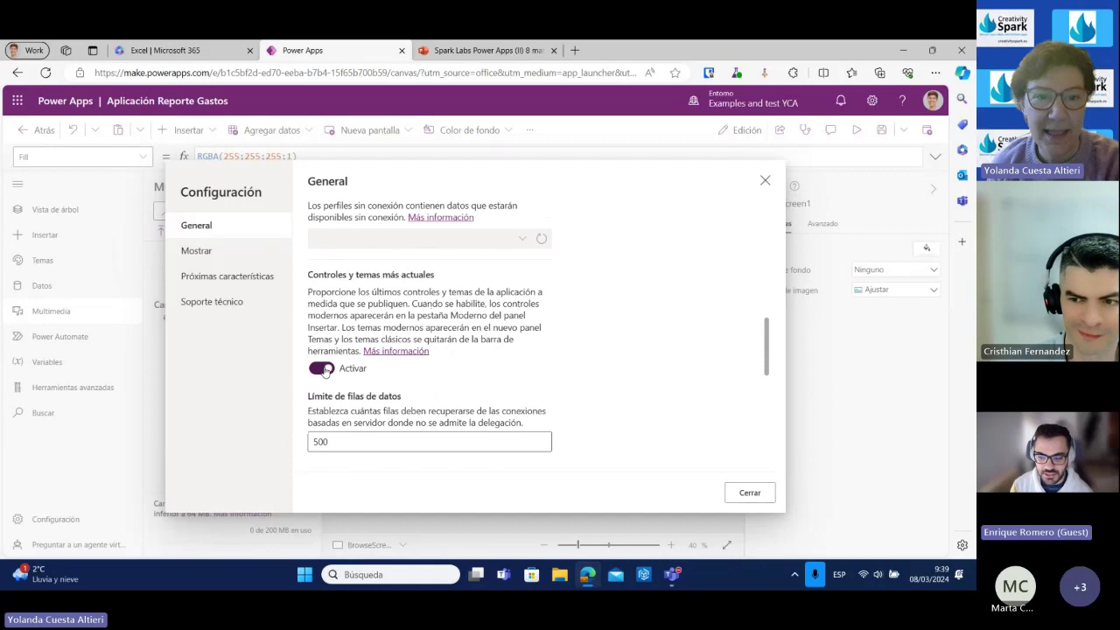
pyautogui.click(749, 493)
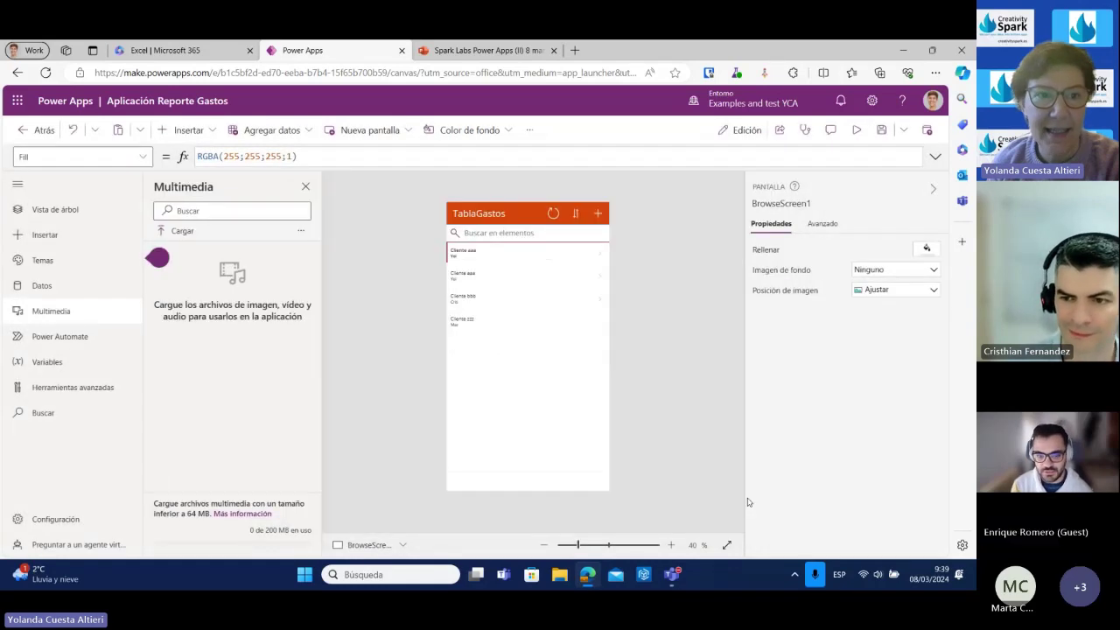
# Compare the Clásico and Moderno sets of insertable controls, and close the Multimedia pane.
pyautogui.click(190, 131)
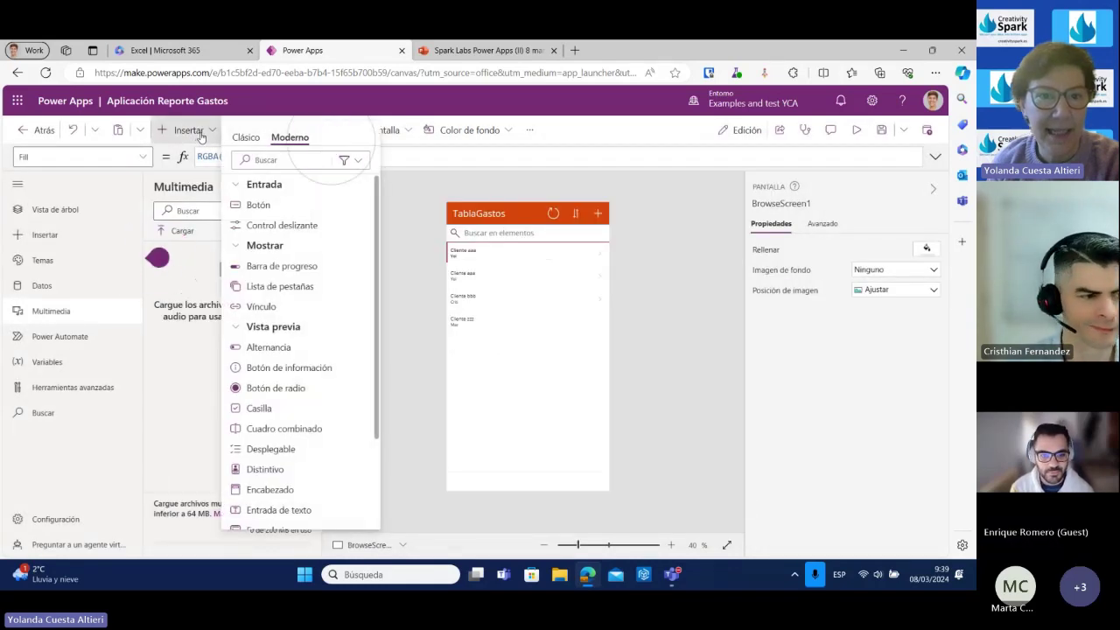
pyautogui.click(245, 137)
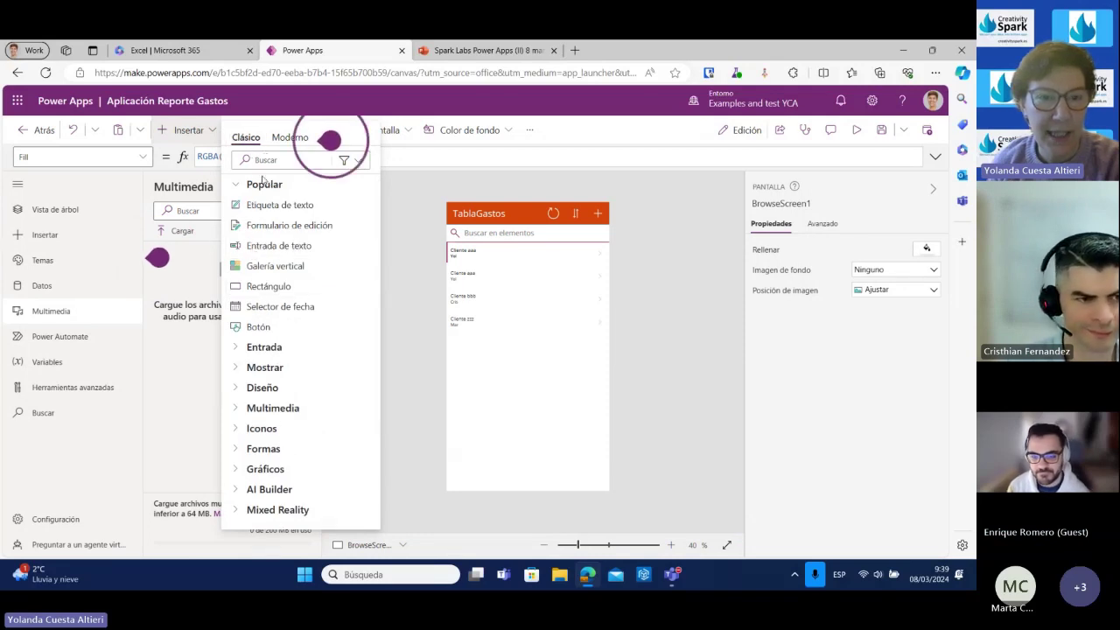
pyautogui.click(291, 140)
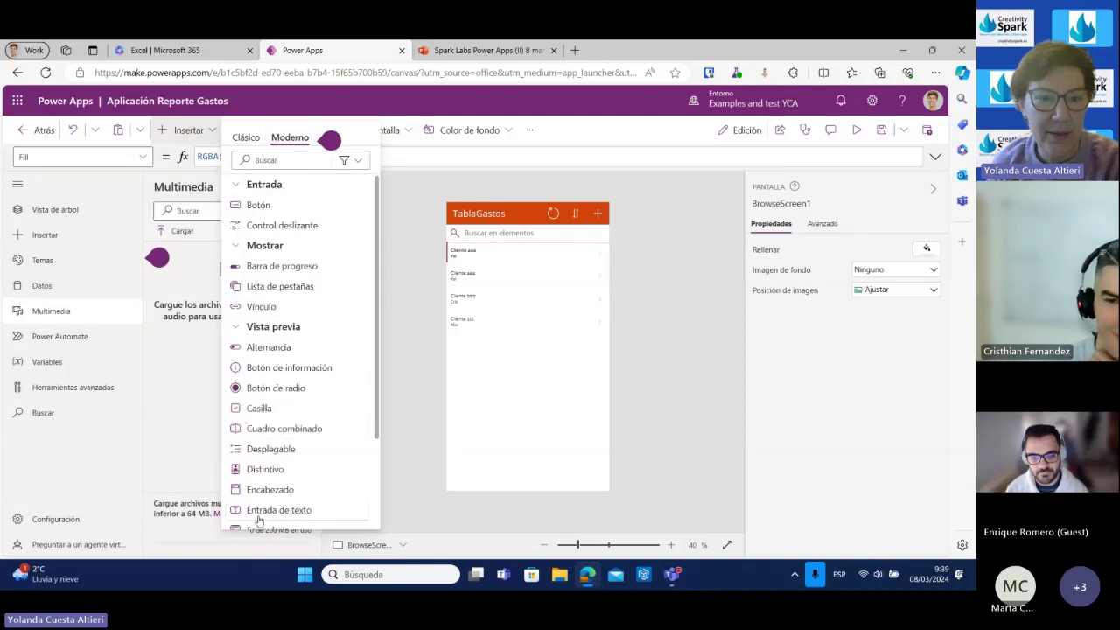
pyautogui.scroll(-3, 311, 326)
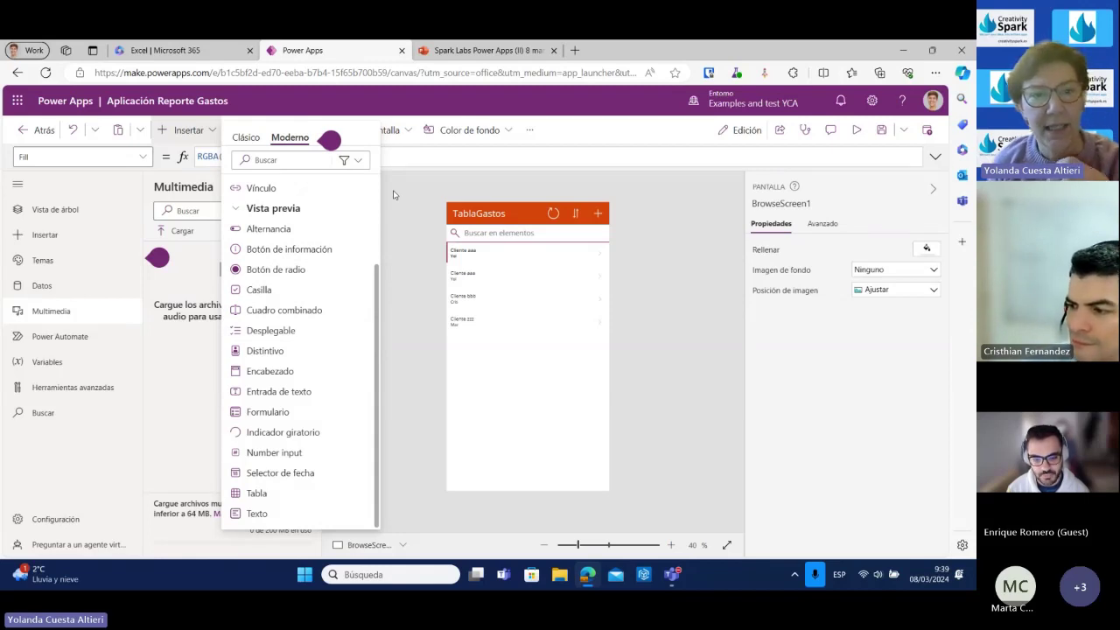
pyautogui.click(245, 138)
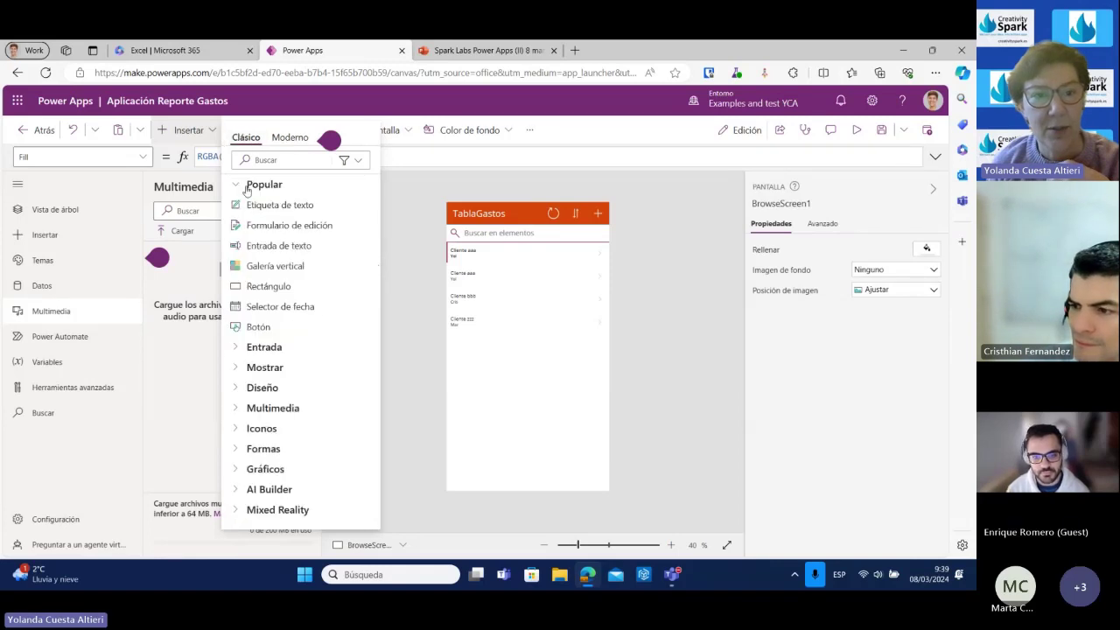
pyautogui.click(283, 140)
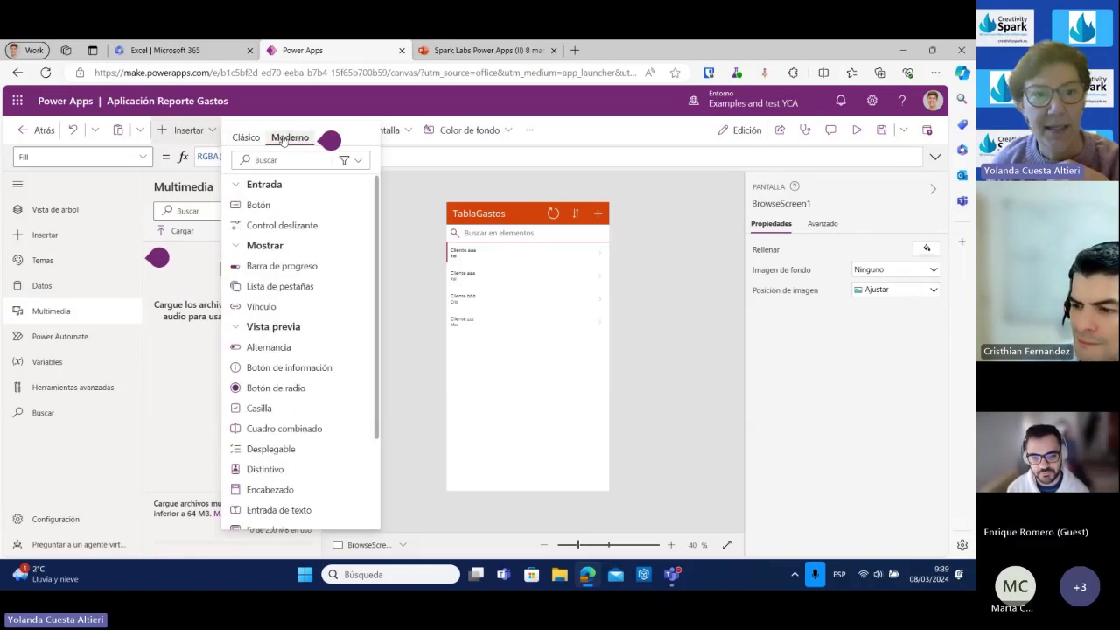
pyautogui.click(403, 202)
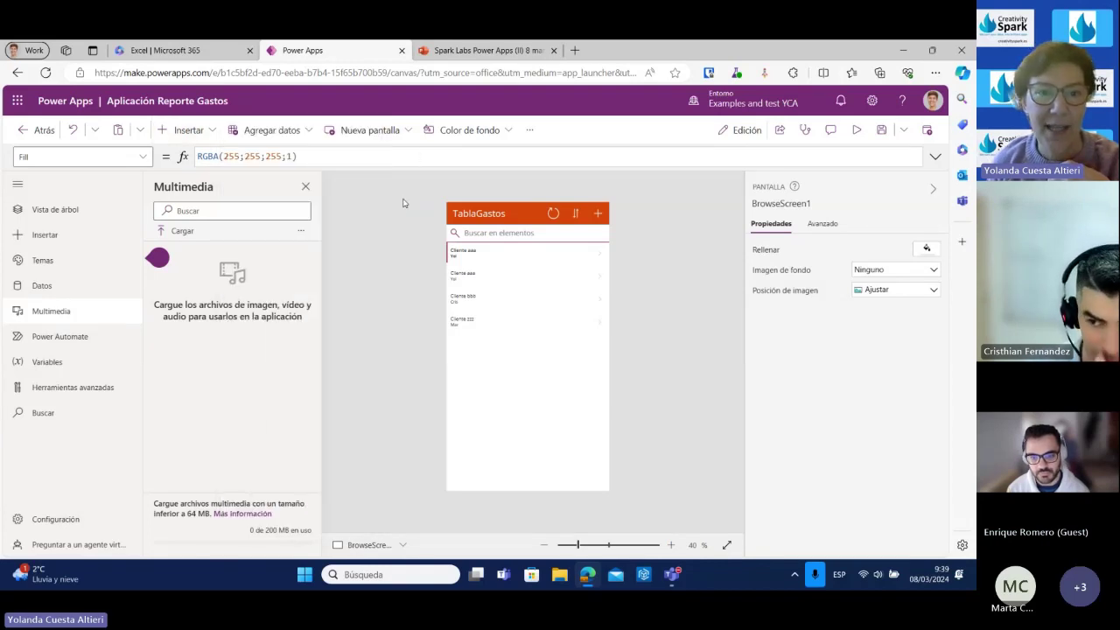
pyautogui.click(303, 189)
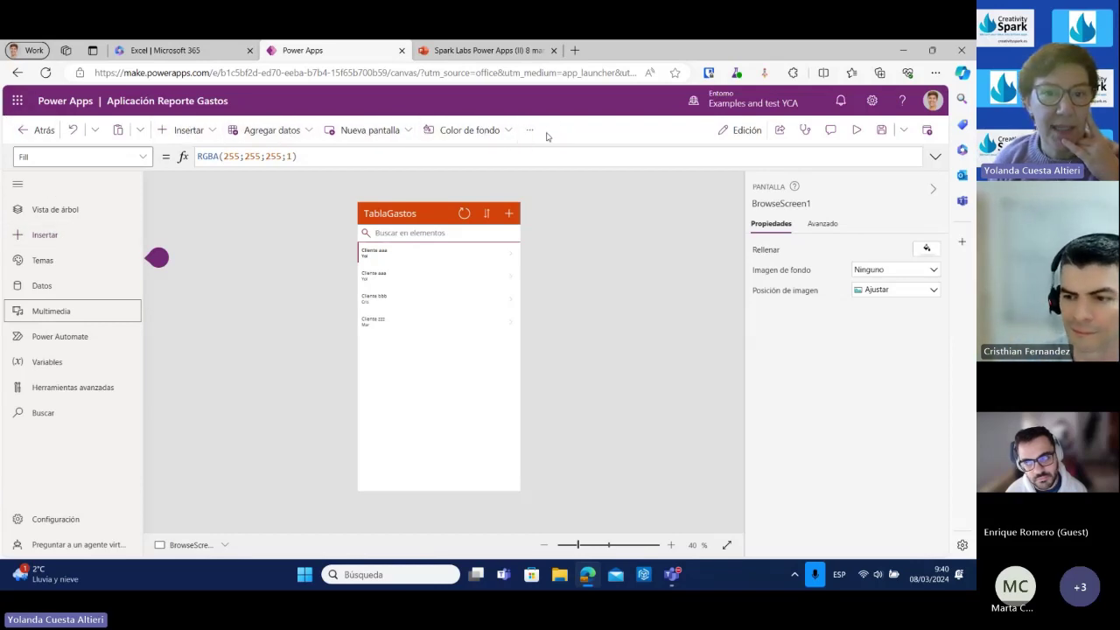
# Review the app's screens in the tree view, collapse BrowseScreen1 and close the pane.
pyautogui.click(60, 211)
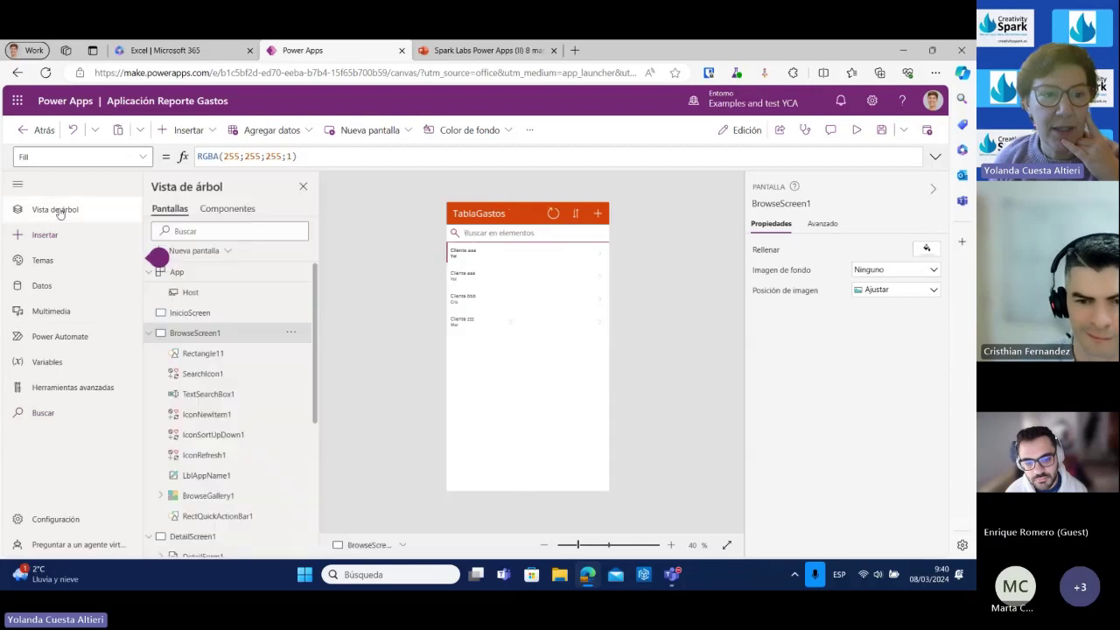
pyautogui.click(151, 334)
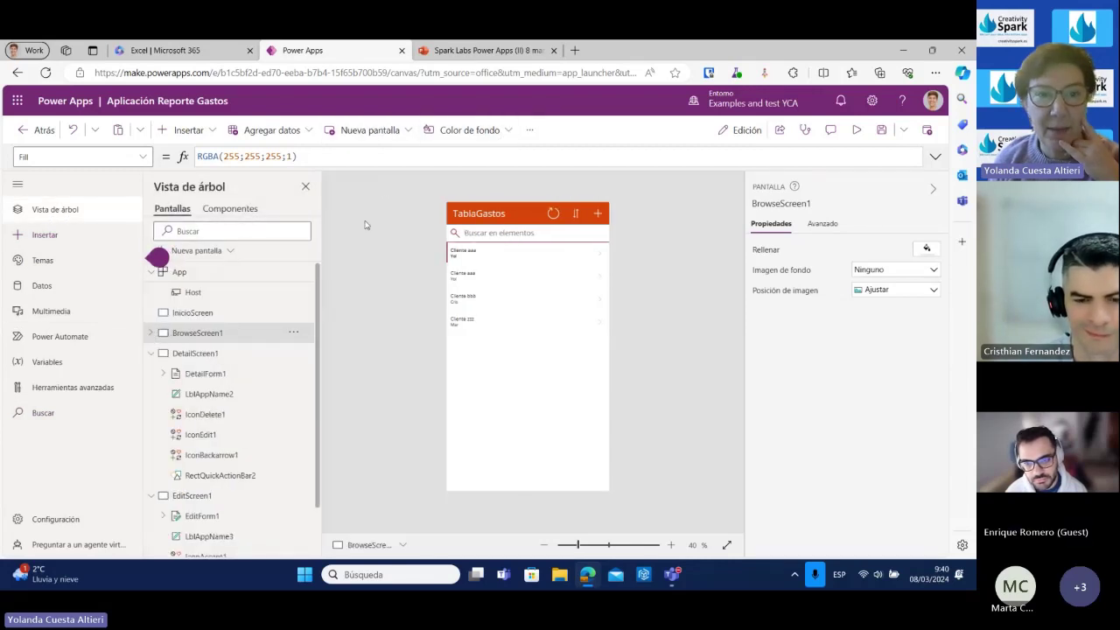
pyautogui.click(305, 187)
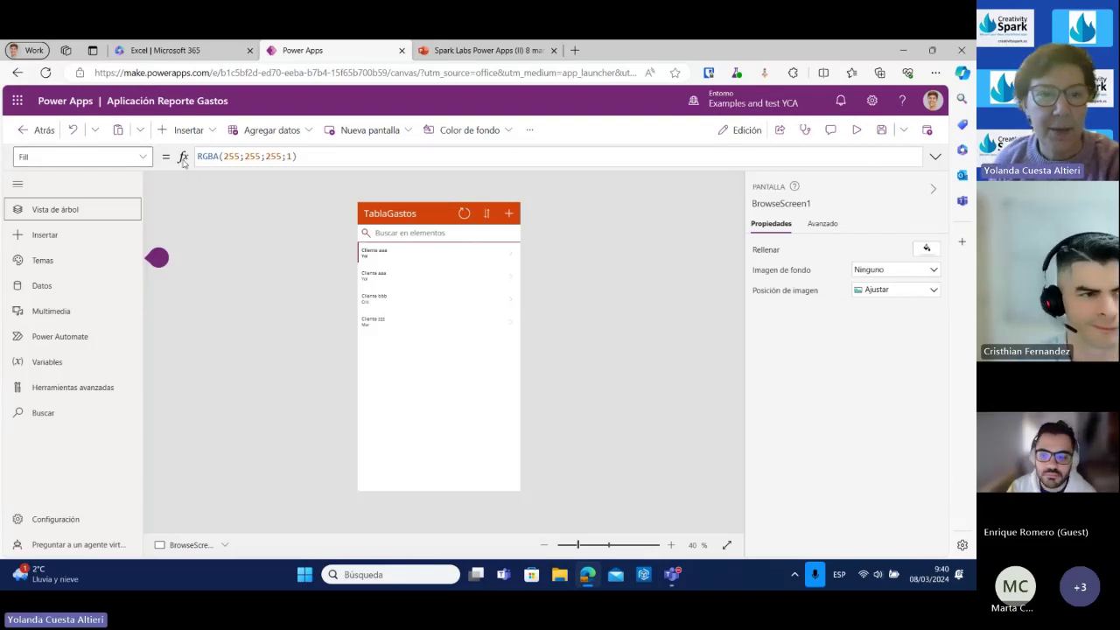
# Examine the OnSelect formulas of the refresh and add icons in the TablaGastos header.
pyautogui.click(464, 214)
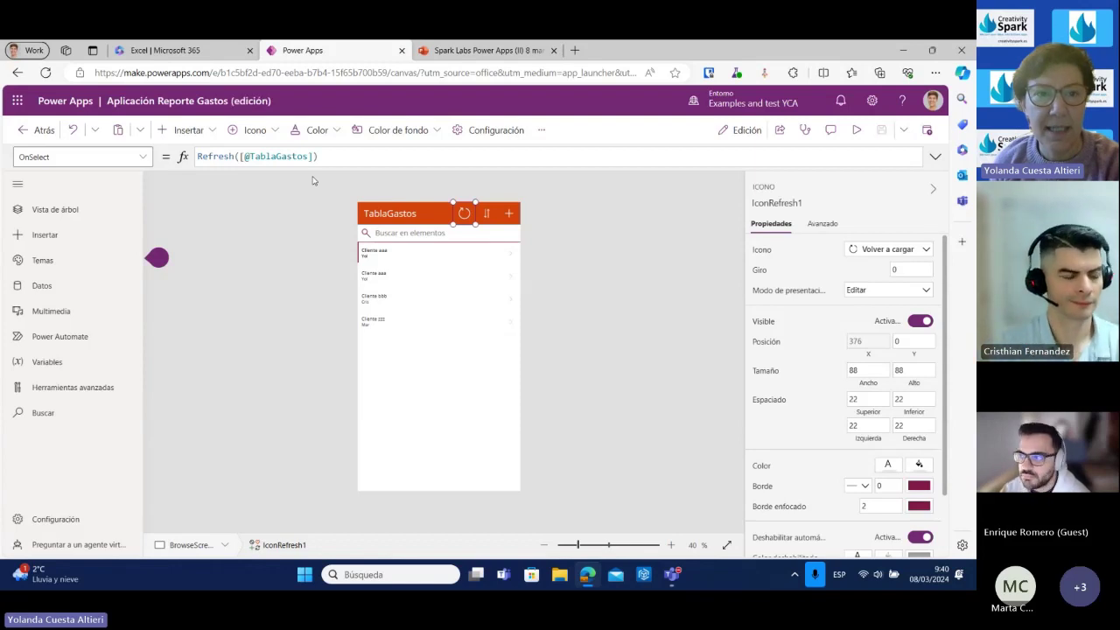
pyautogui.click(508, 213)
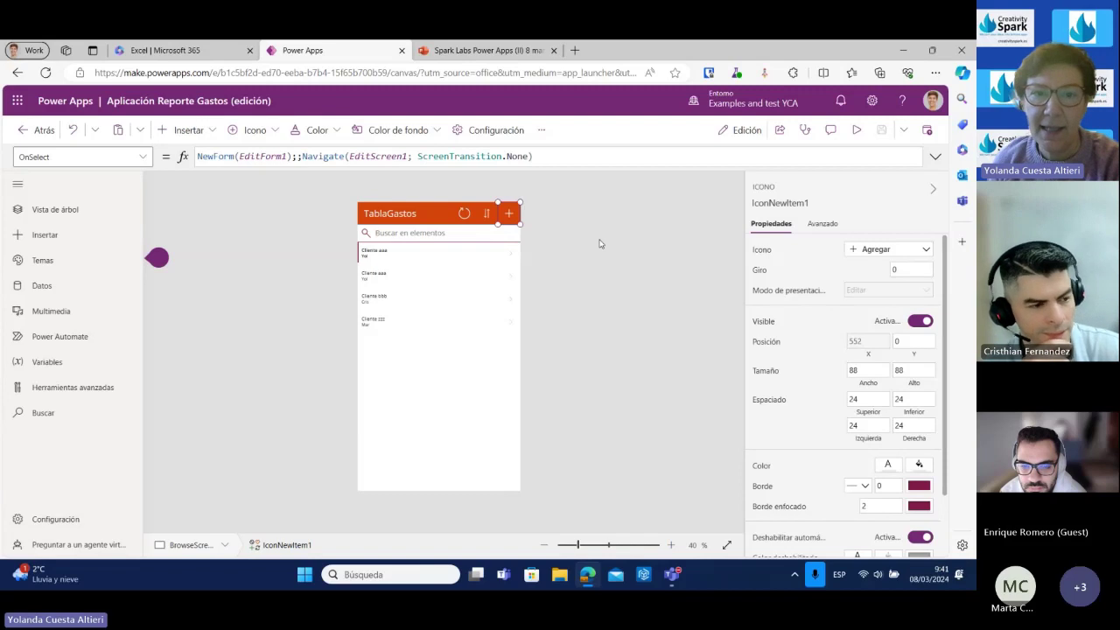
pyautogui.click(670, 545)
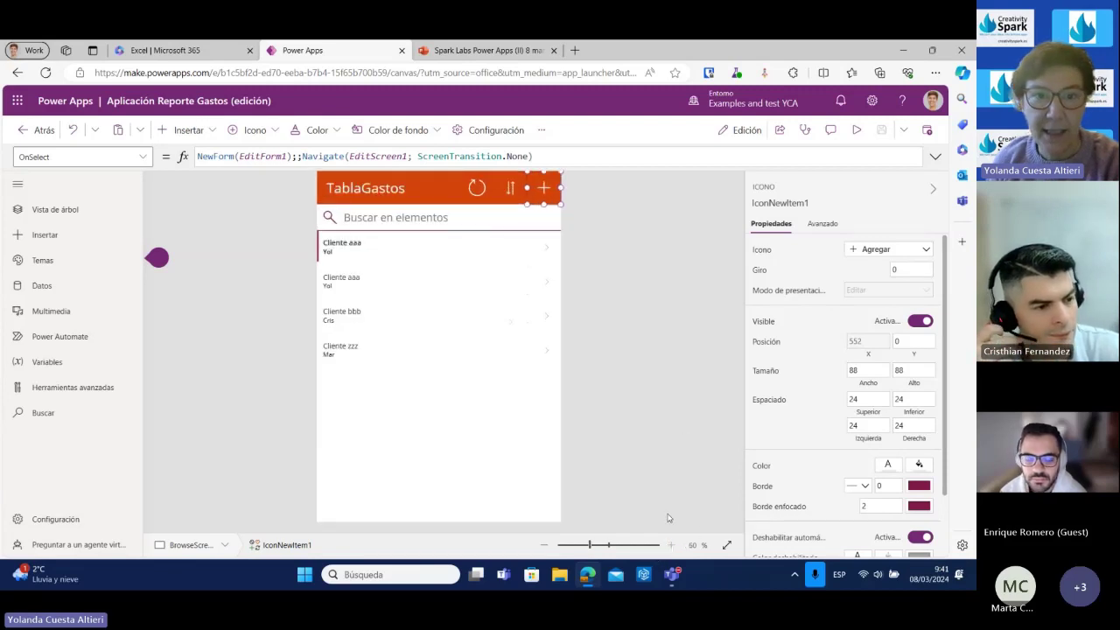
# Examine BrowseScreen1's basic and advanced properties and the list of properties available for formulas.
pyautogui.click(608, 365)
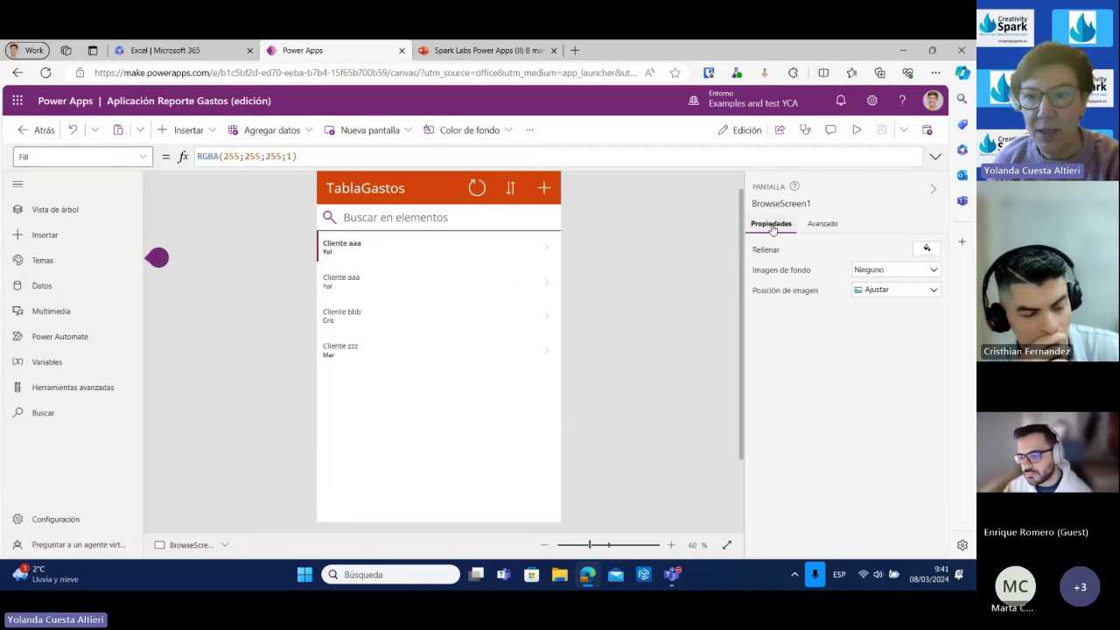
pyautogui.click(821, 226)
pyautogui.click(773, 225)
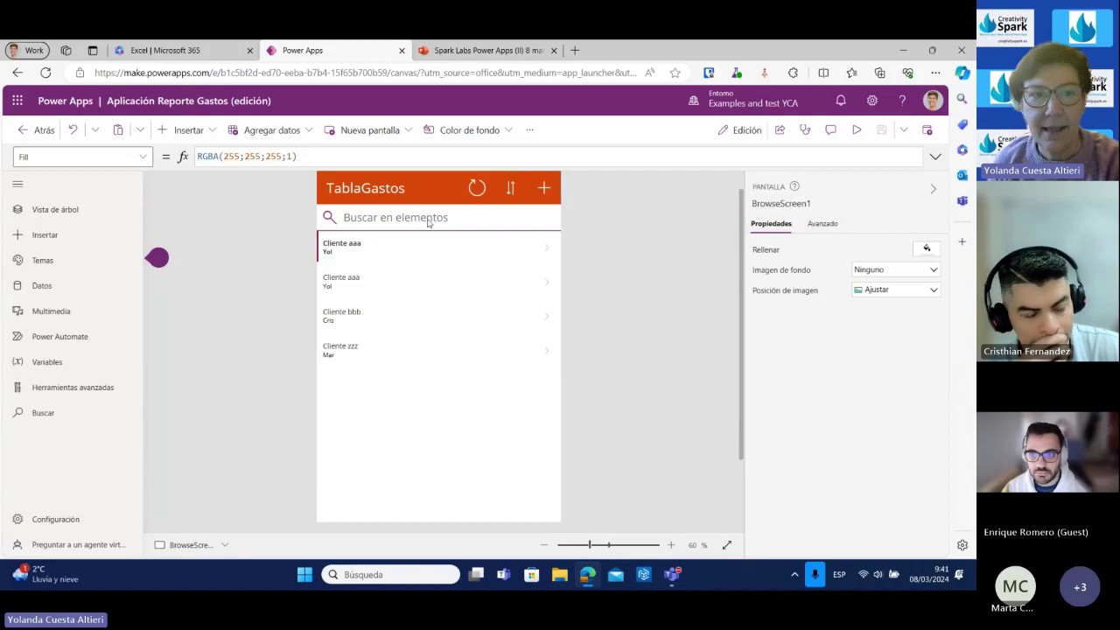
pyautogui.click(77, 157)
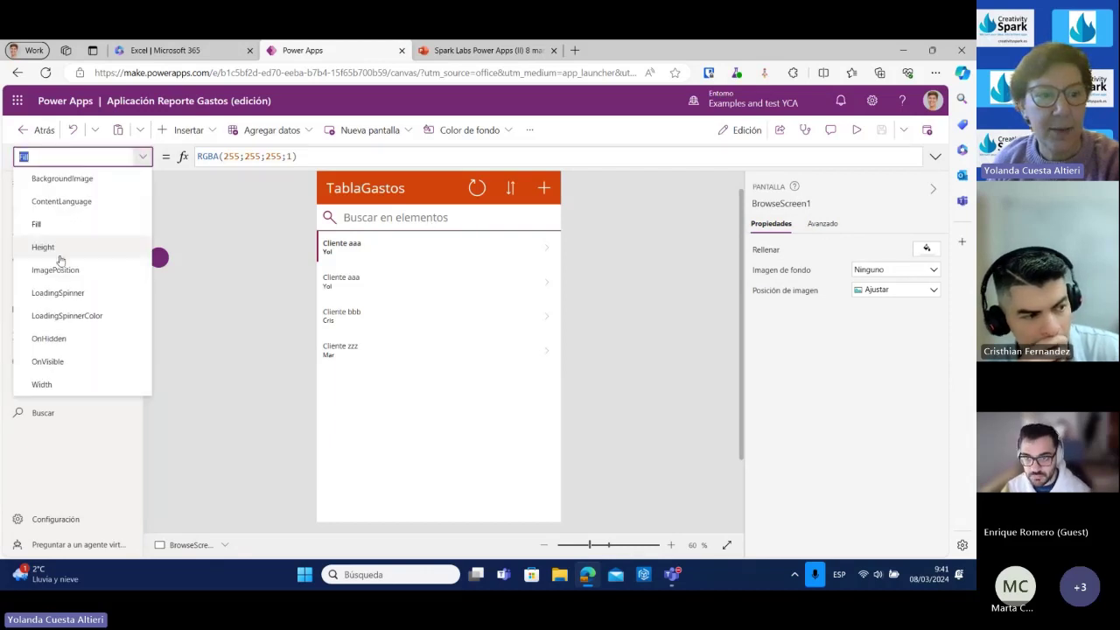
pyautogui.click(234, 206)
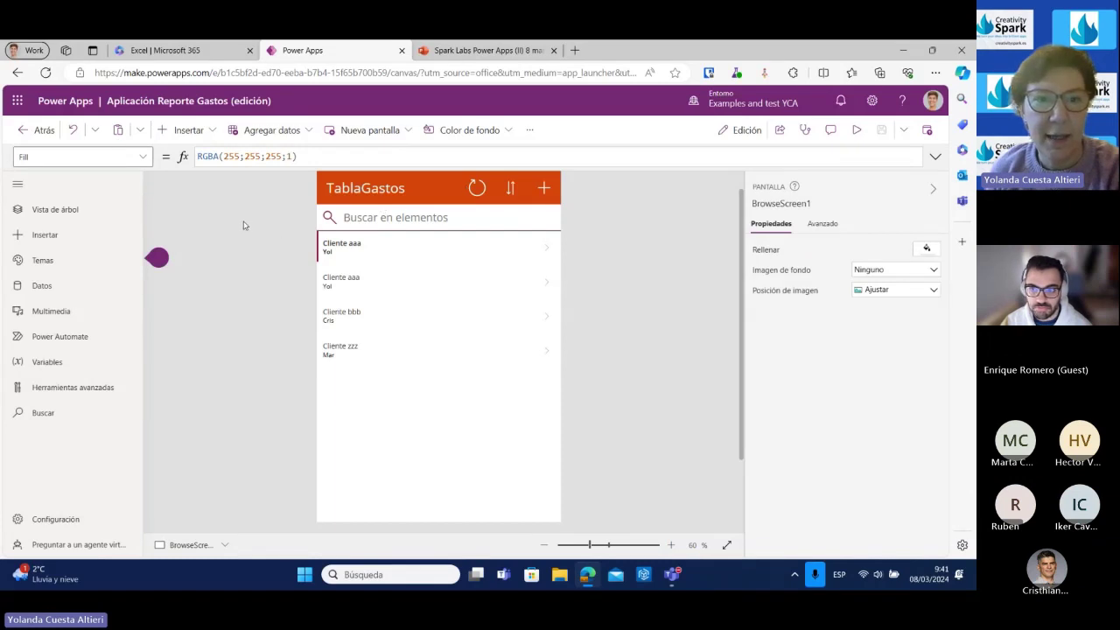
# Exit the app editor and open the Aplicaciones list.
pyautogui.click(36, 131)
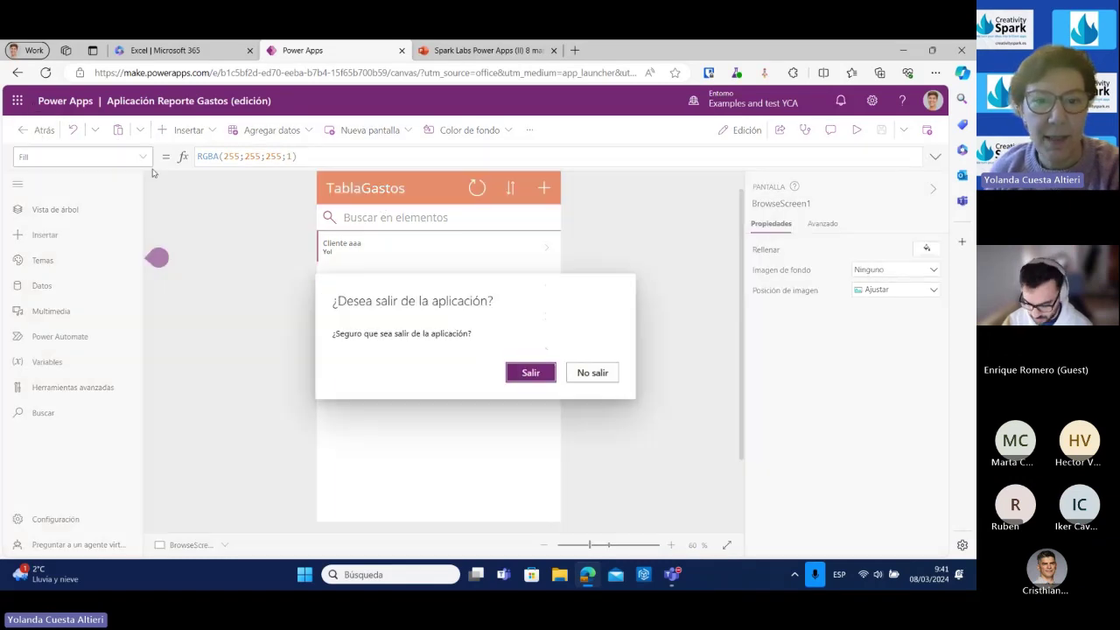
pyautogui.click(525, 372)
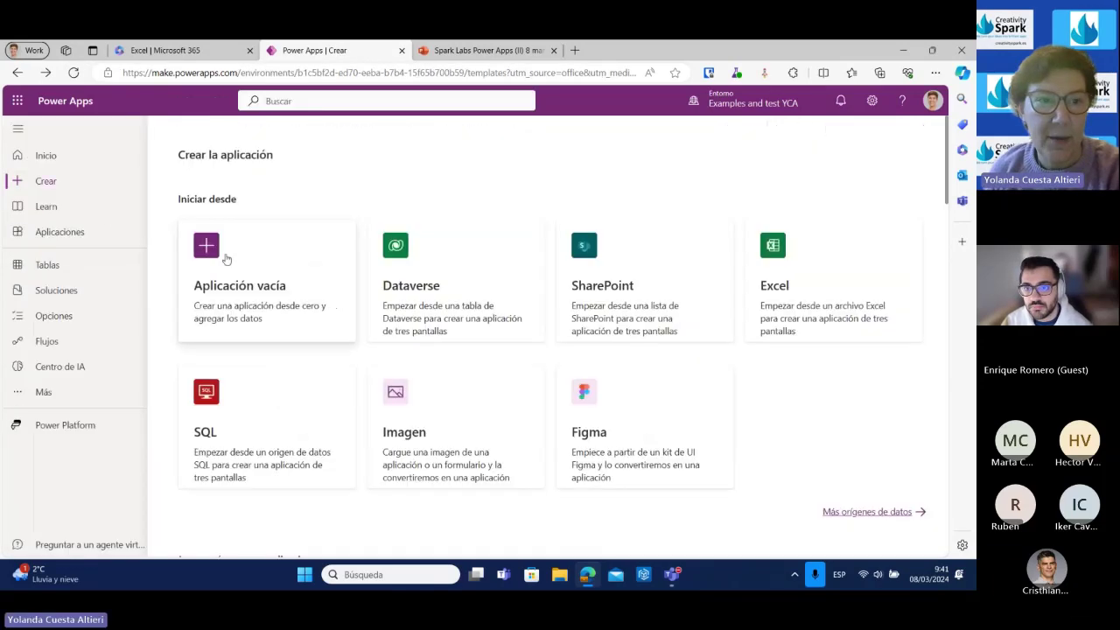
pyautogui.click(58, 231)
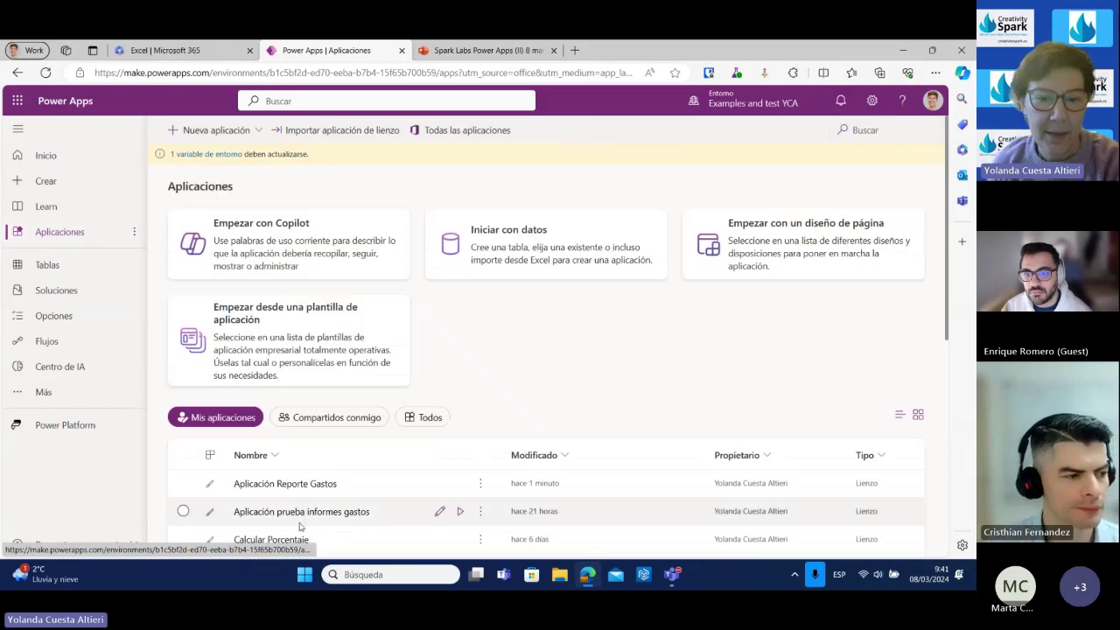
# Play Aplicación Reporte Gastos from the app list, then close its browser tab.
pyautogui.scroll(-1, 300, 520)
pyautogui.click(460, 418)
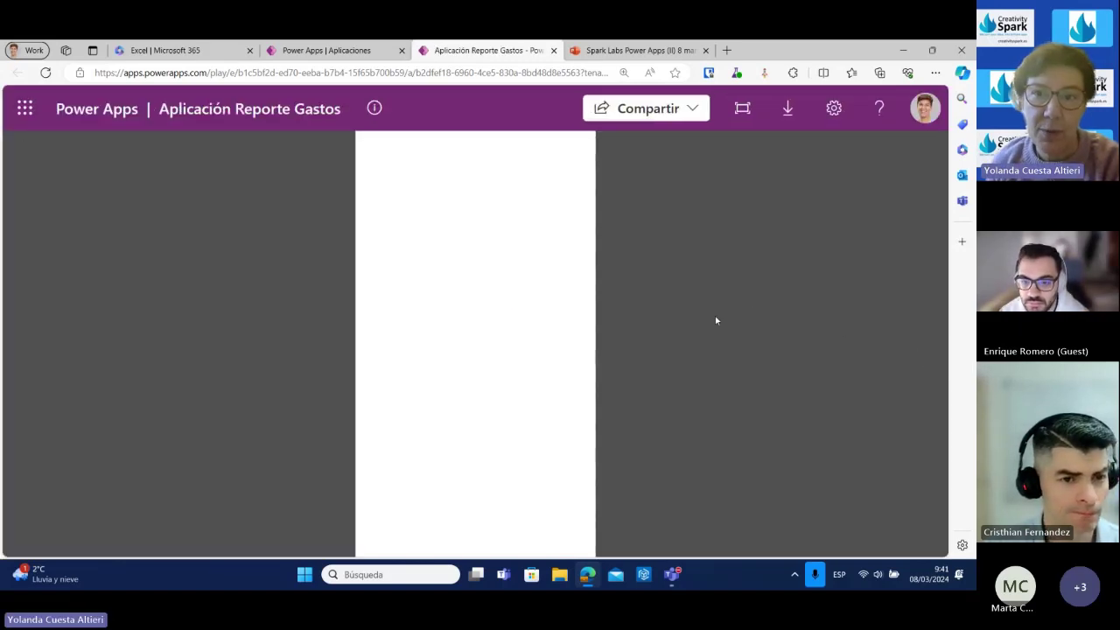
pyautogui.click(553, 51)
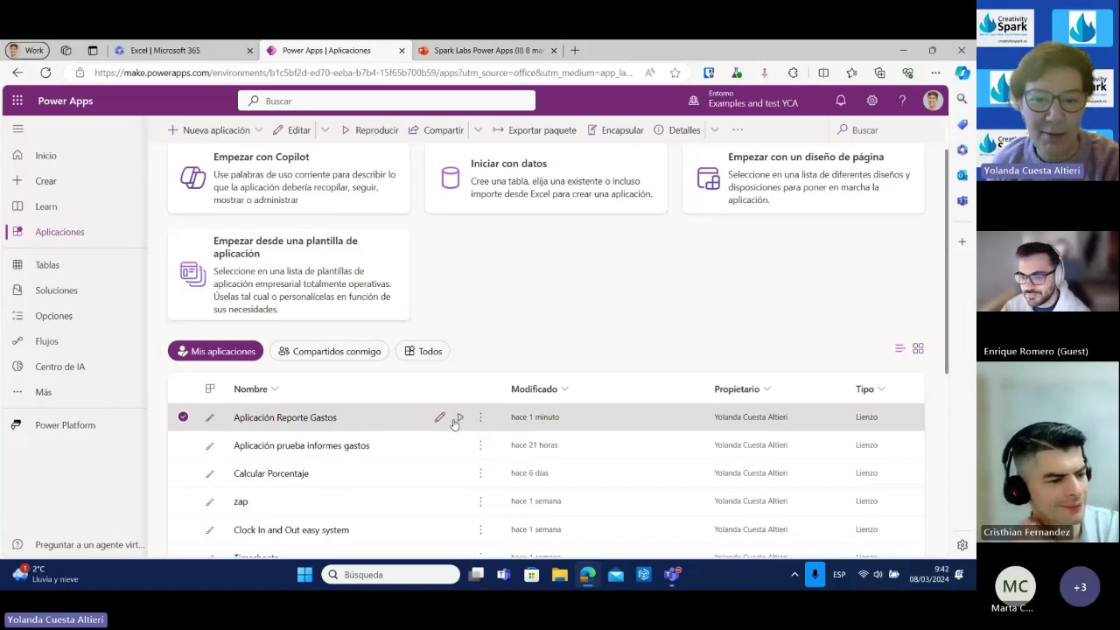
# Play the Formulas Power Apps app and search its list of formulas.
pyautogui.scroll(-2, 400, 496)
pyautogui.scroll(-2, 399, 496)
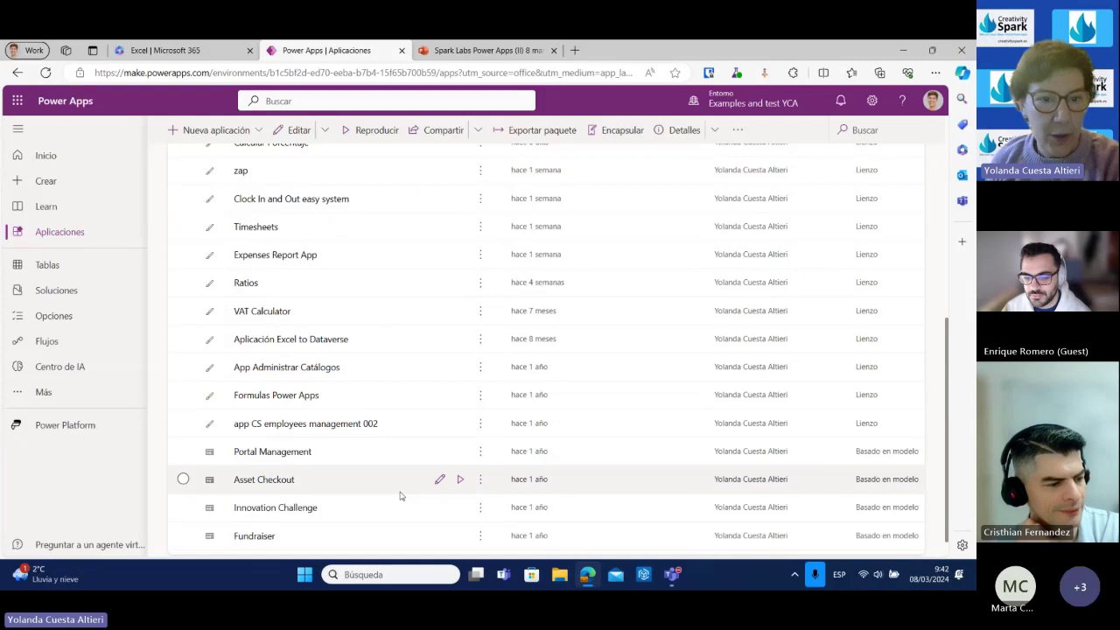
pyautogui.click(460, 396)
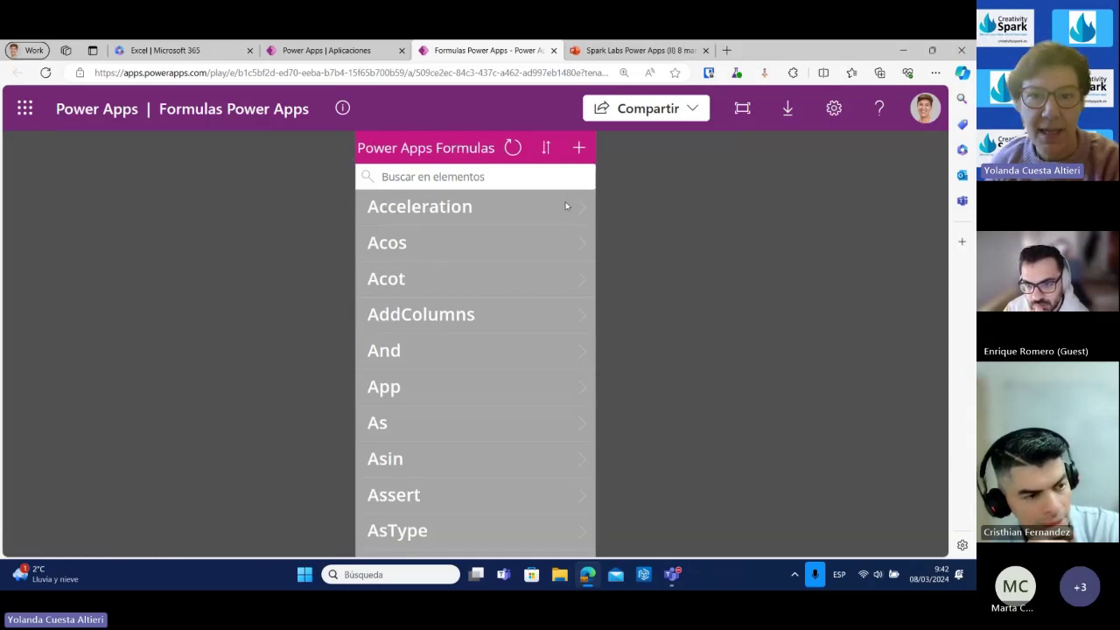
pyautogui.click(440, 177)
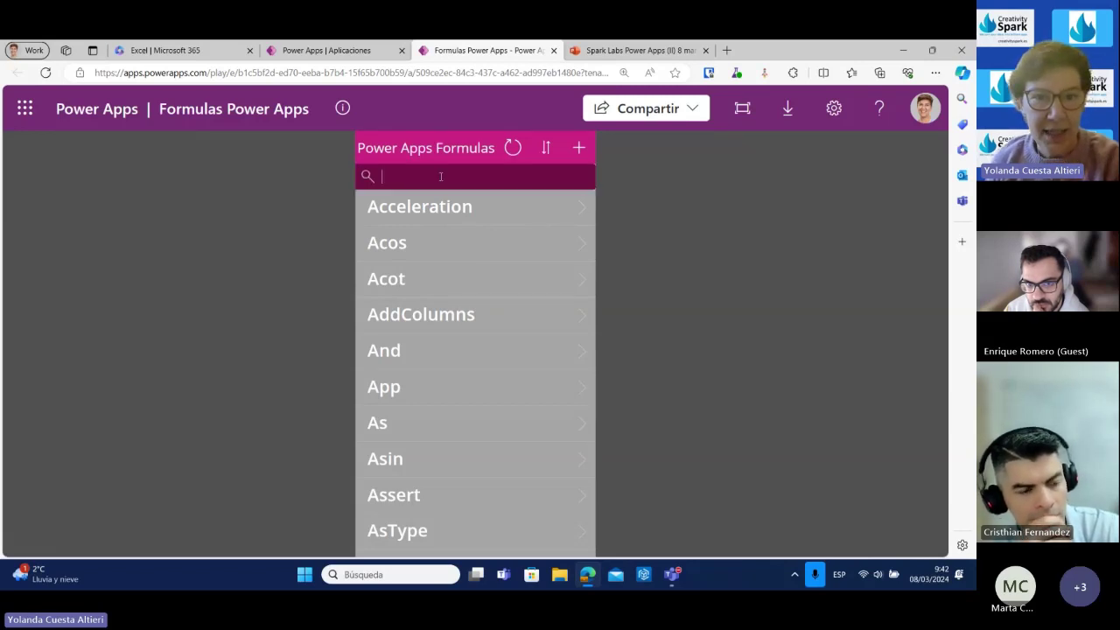
pyautogui.click(358, 188)
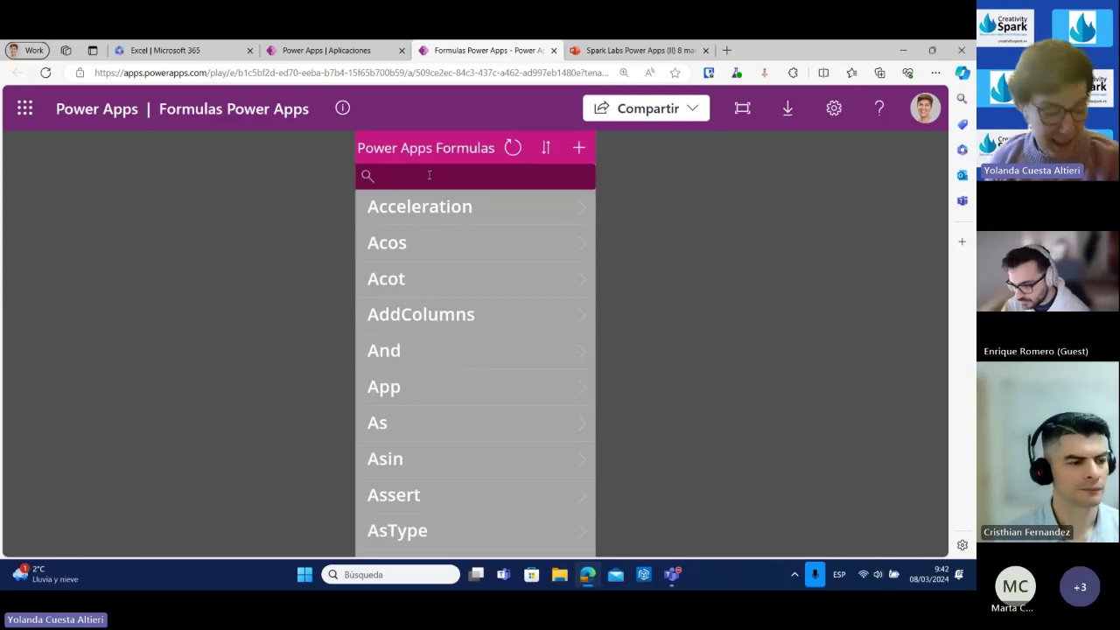
pyautogui.write('e')
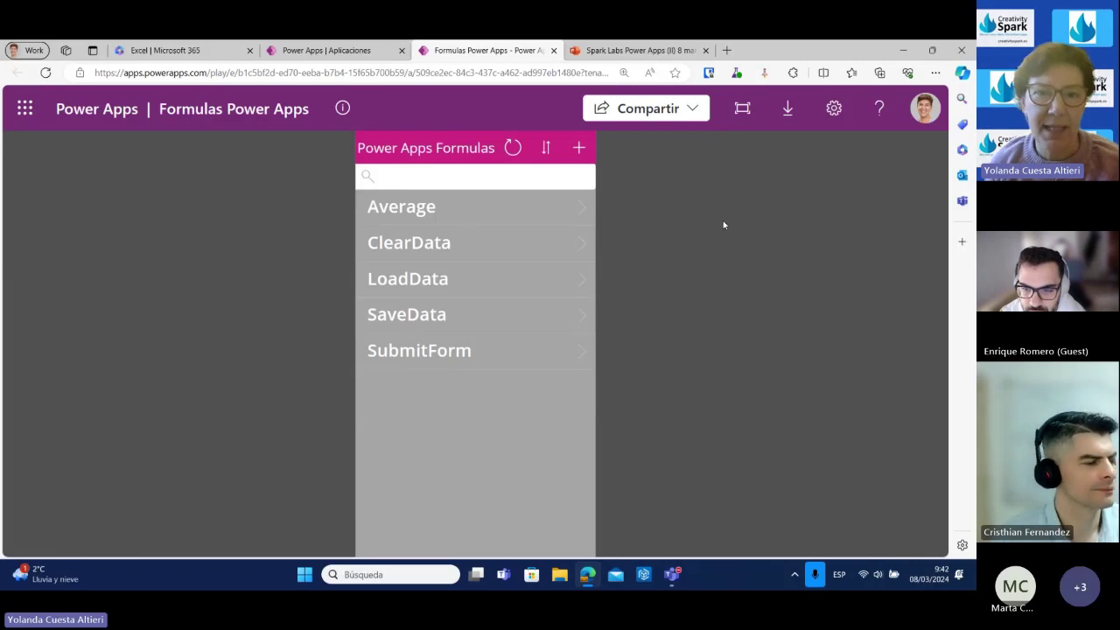
# View the details of the Average formula, return to the formula list and close the app's browser tab.
pyautogui.click(578, 212)
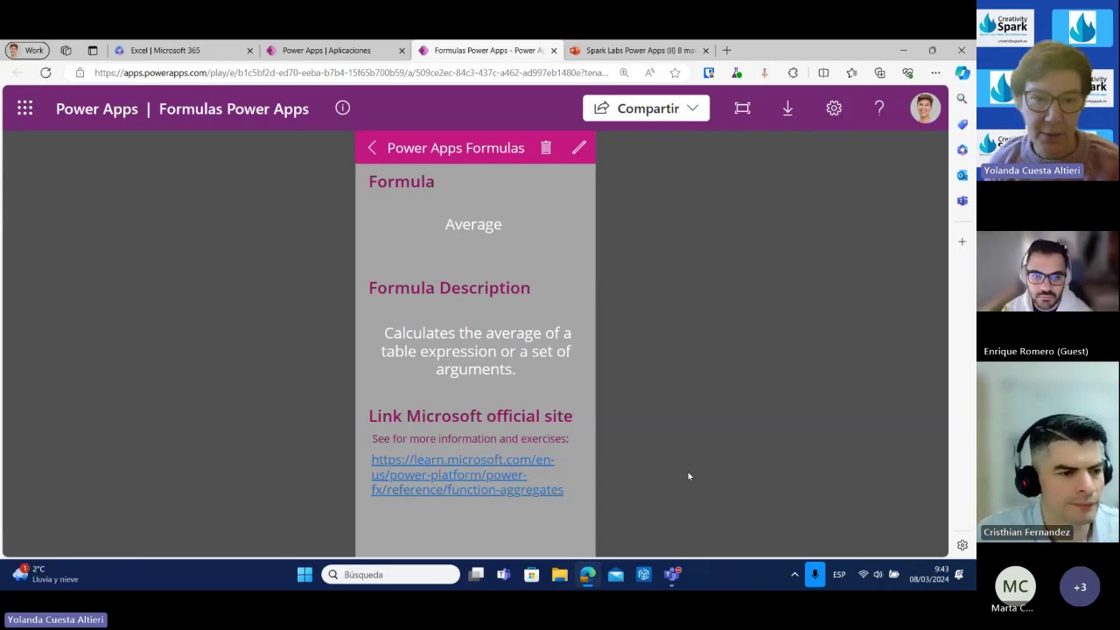
pyautogui.click(373, 148)
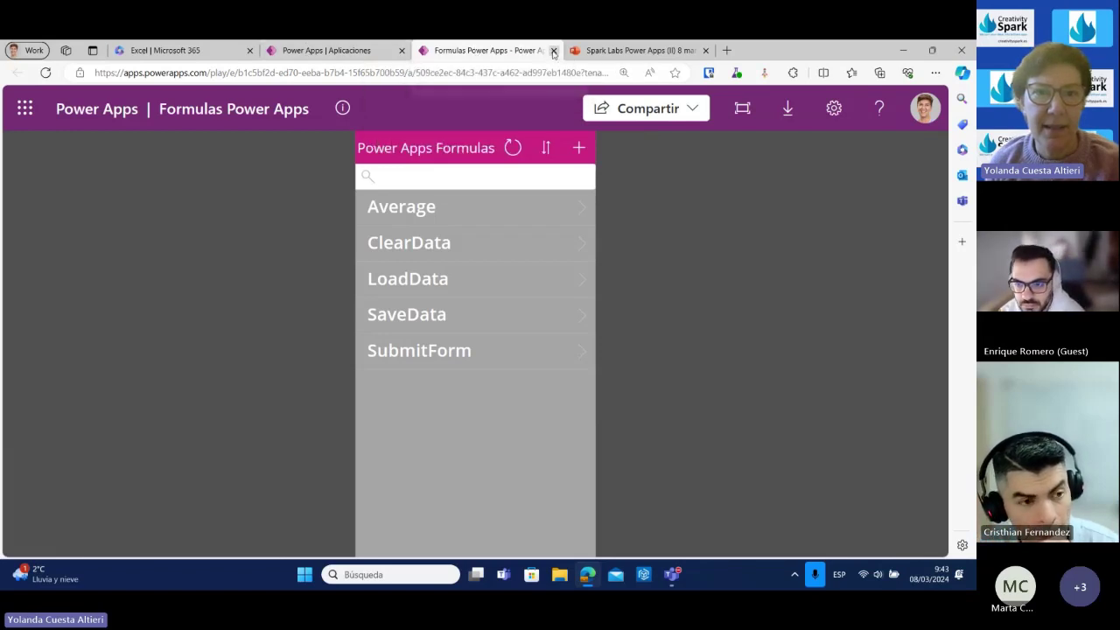
pyautogui.click(553, 51)
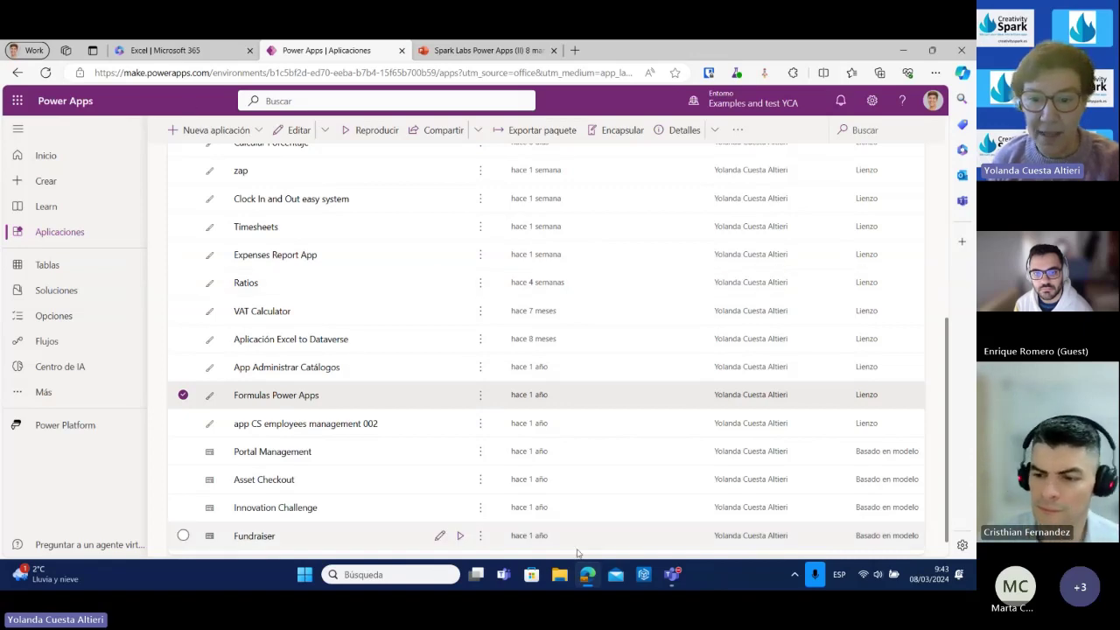
# Switch to the Microsoft Teams meeting window.
pyautogui.click(671, 573)
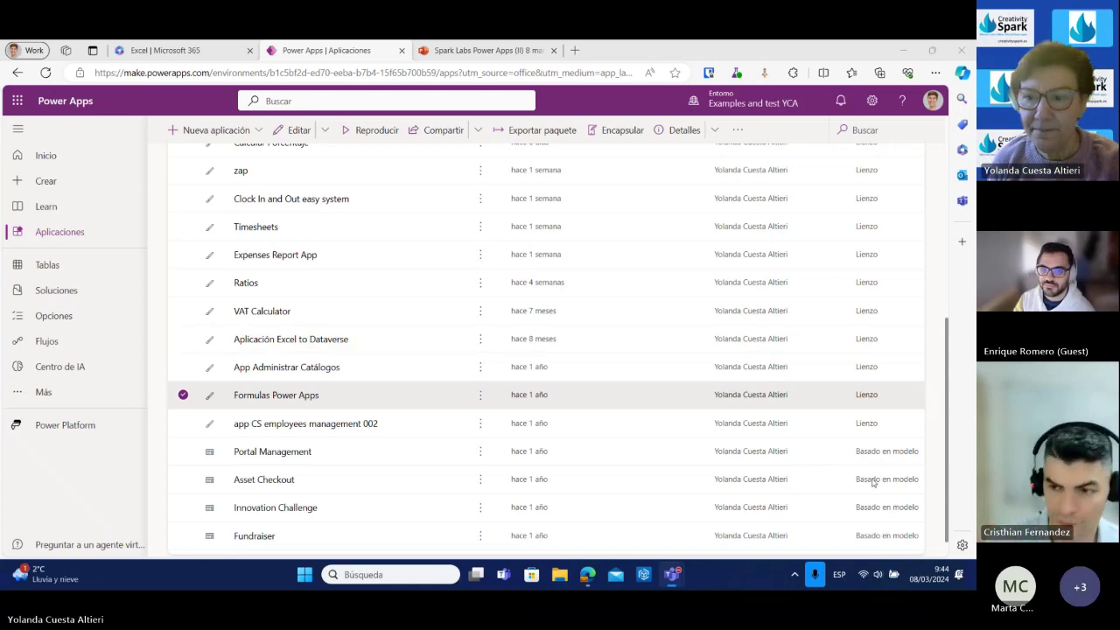
pyautogui.moveTo(671, 574)
pyautogui.click(632, 453)
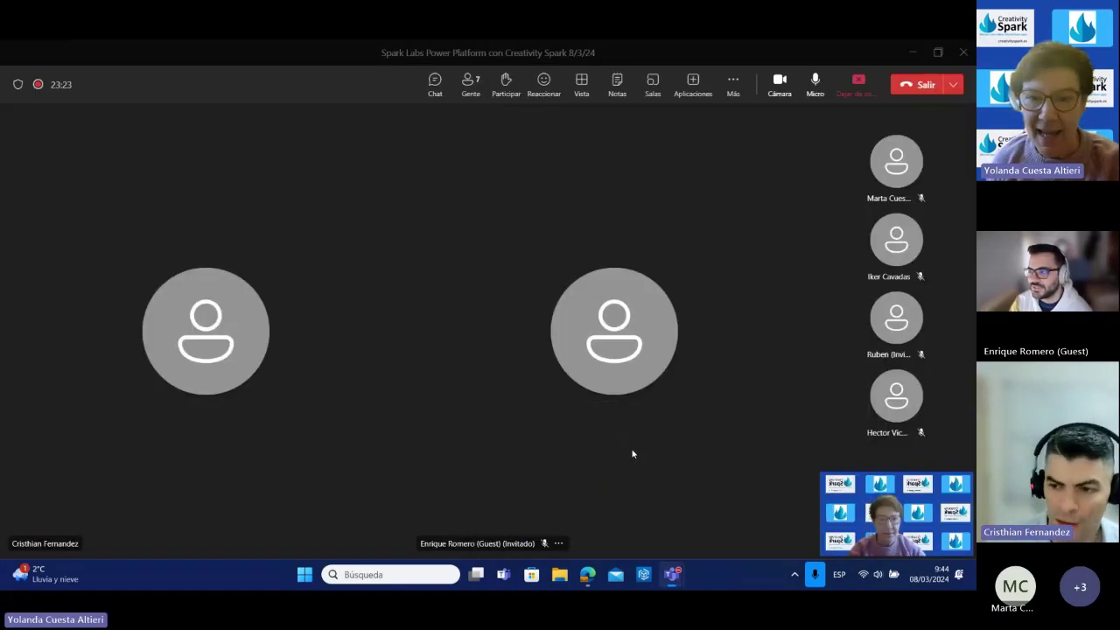